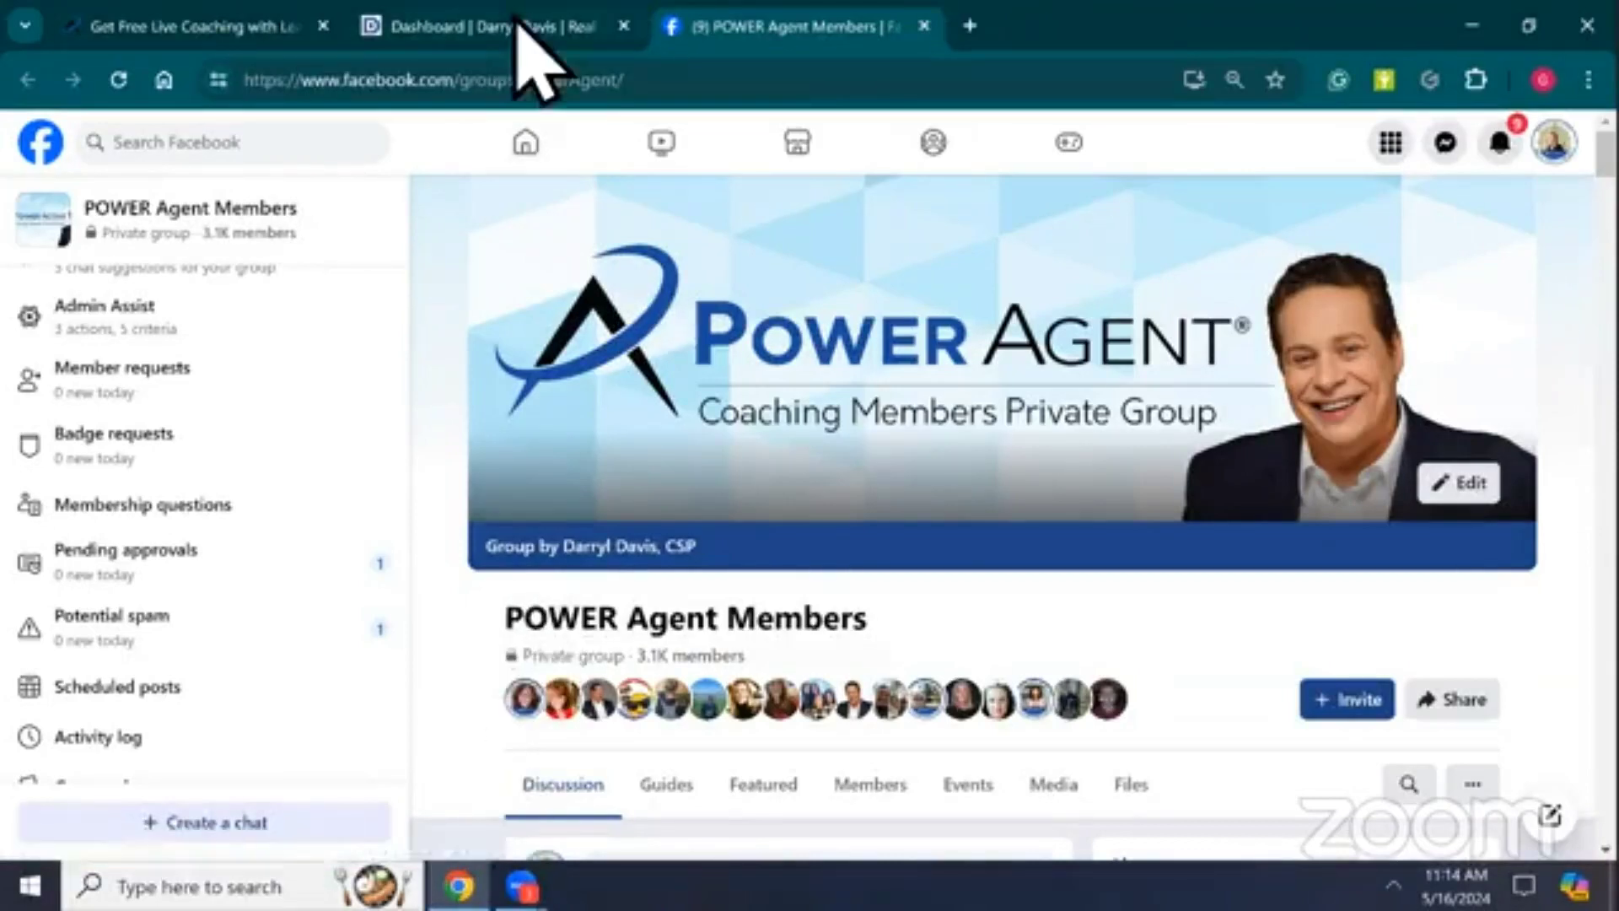
Switch from the Facebook group to the member dashboard tab
{"action": "left_click", "coordinate": [517, 24]}
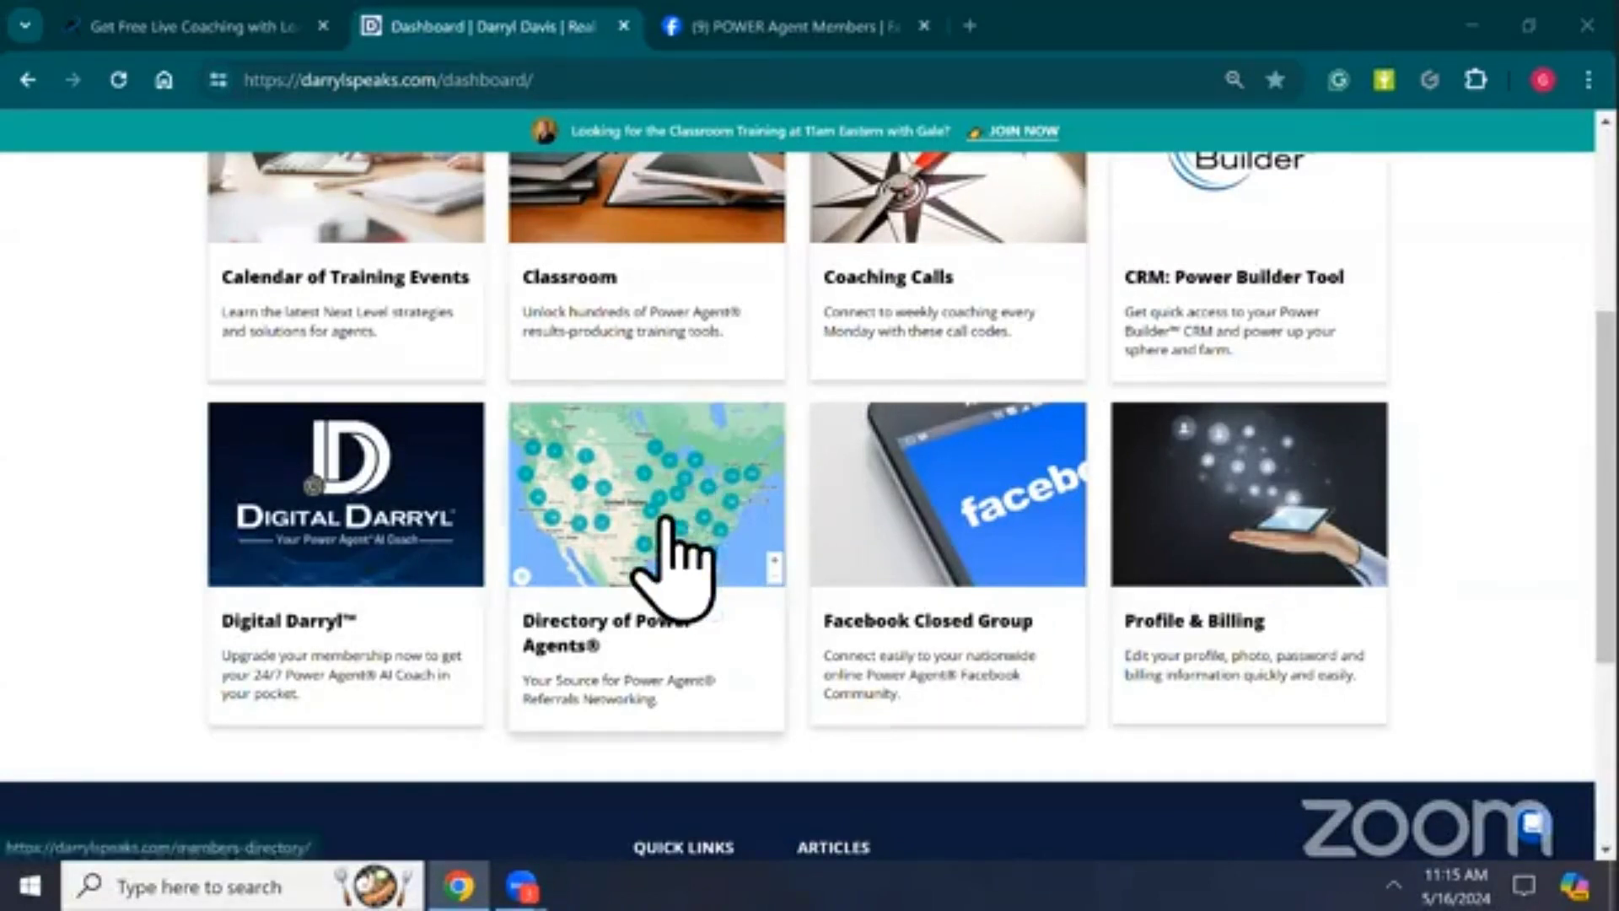
Open the Directory of Power Agents tile and scroll down the loaded Directory Map page
{"action": "left_click", "coordinate": [662, 521]}
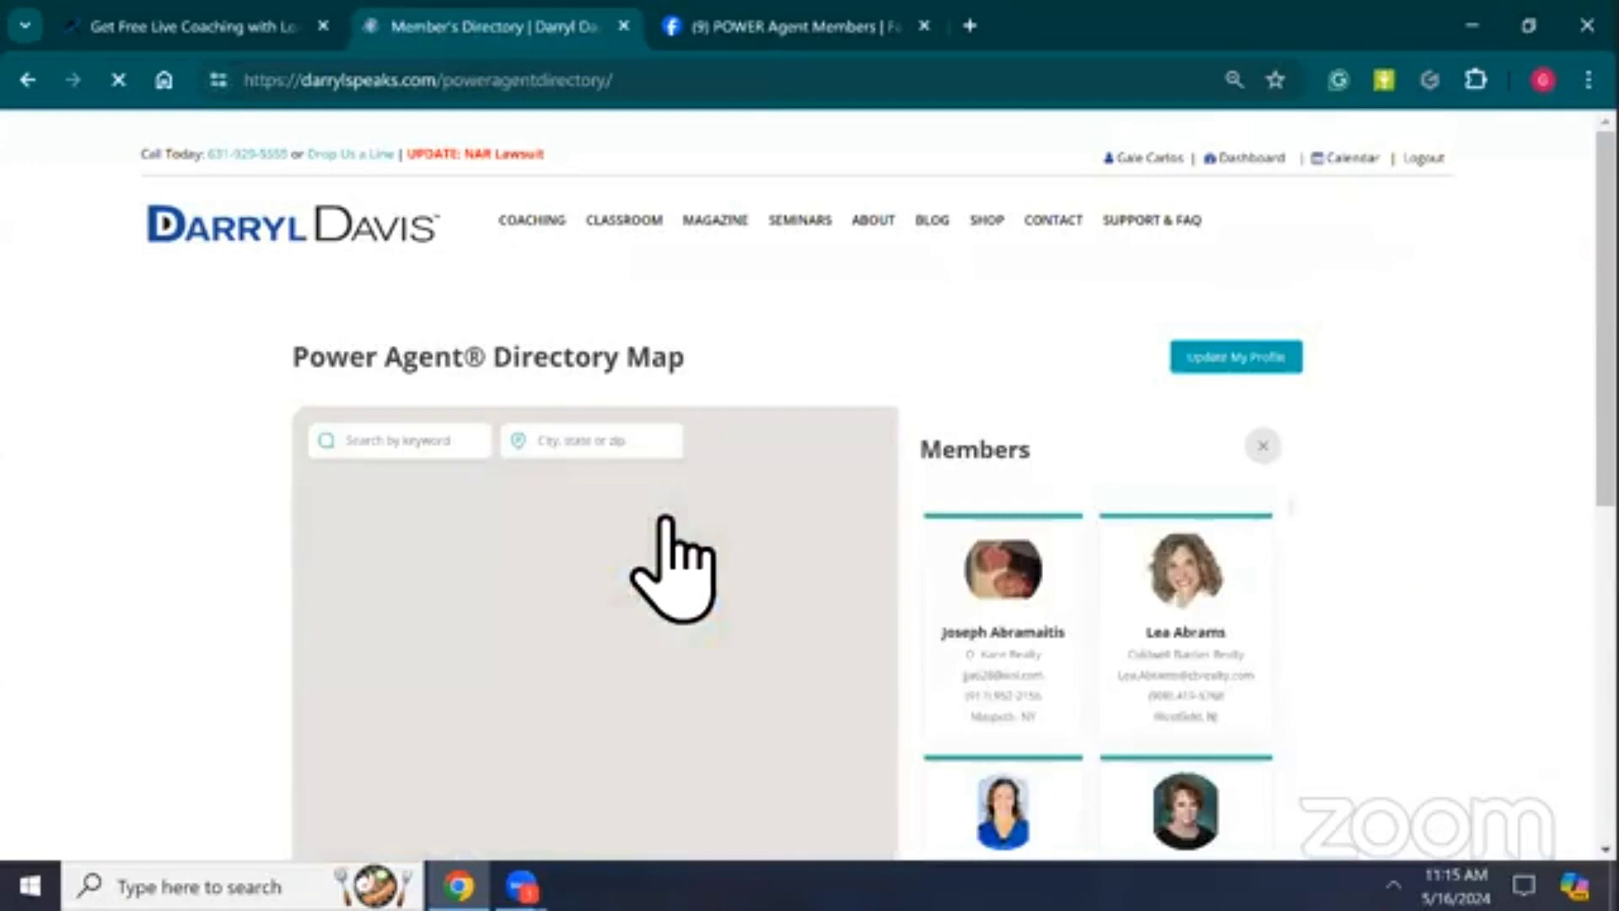
{"action": "scroll", "coordinate": [1008, 438], "scroll_direction": "down", "scroll_amount": 1}
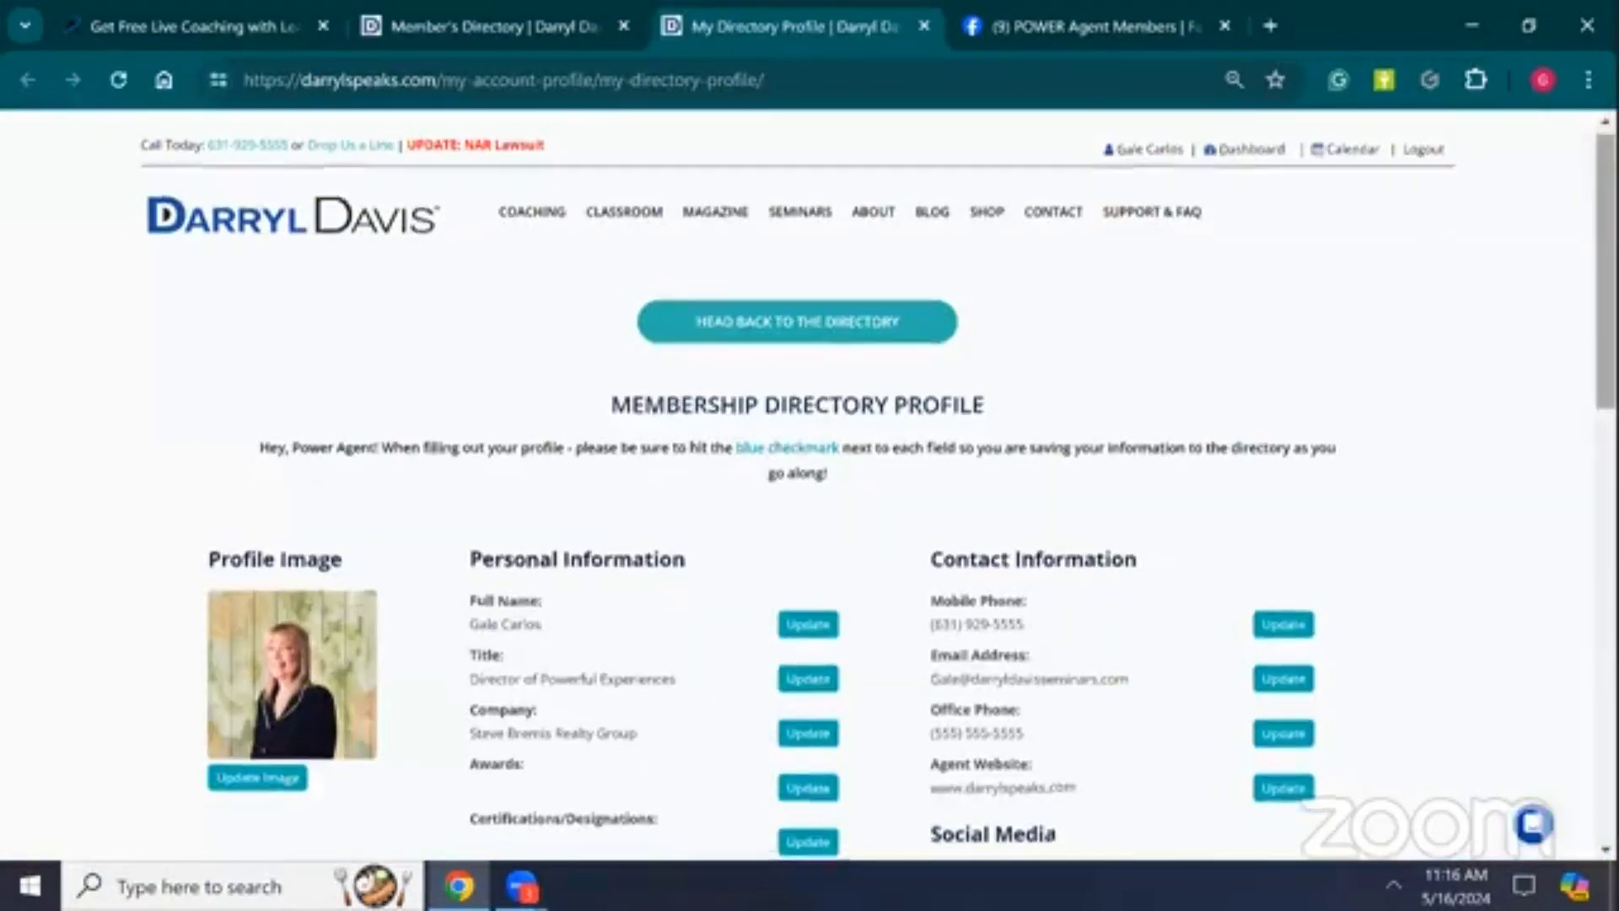
Enter a new Office Phone number in Contact Information and save it with the checkmark
{"action": "scroll", "coordinate": [809, 486], "scroll_direction": "down", "scroll_amount": 2}
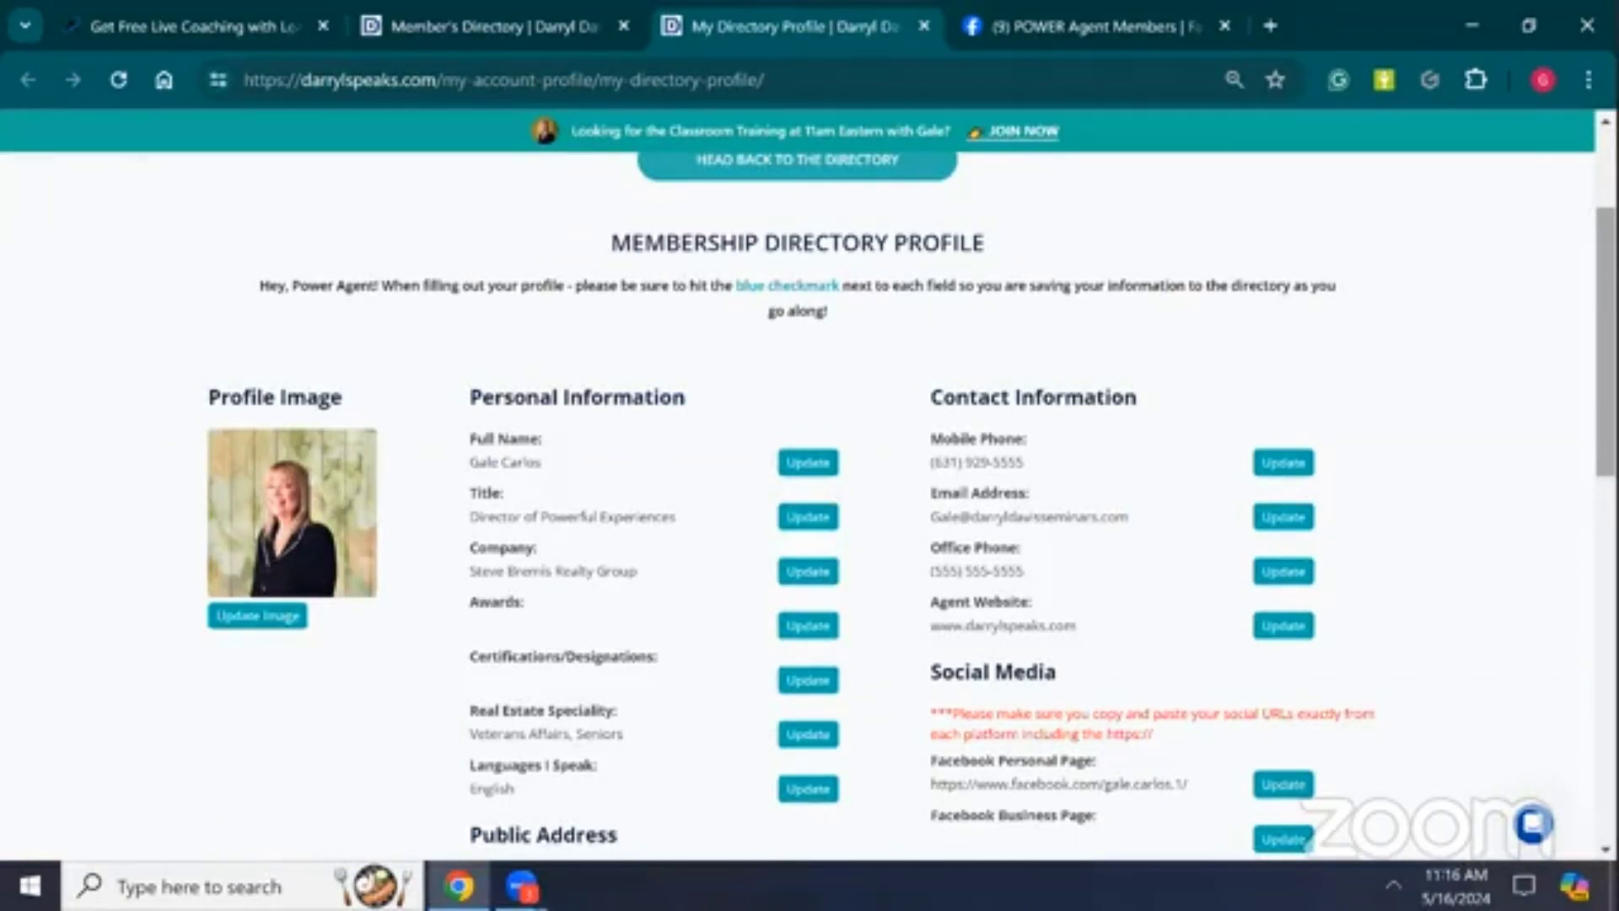
{"action": "scroll", "coordinate": [809, 506], "scroll_direction": "down", "scroll_amount": 2}
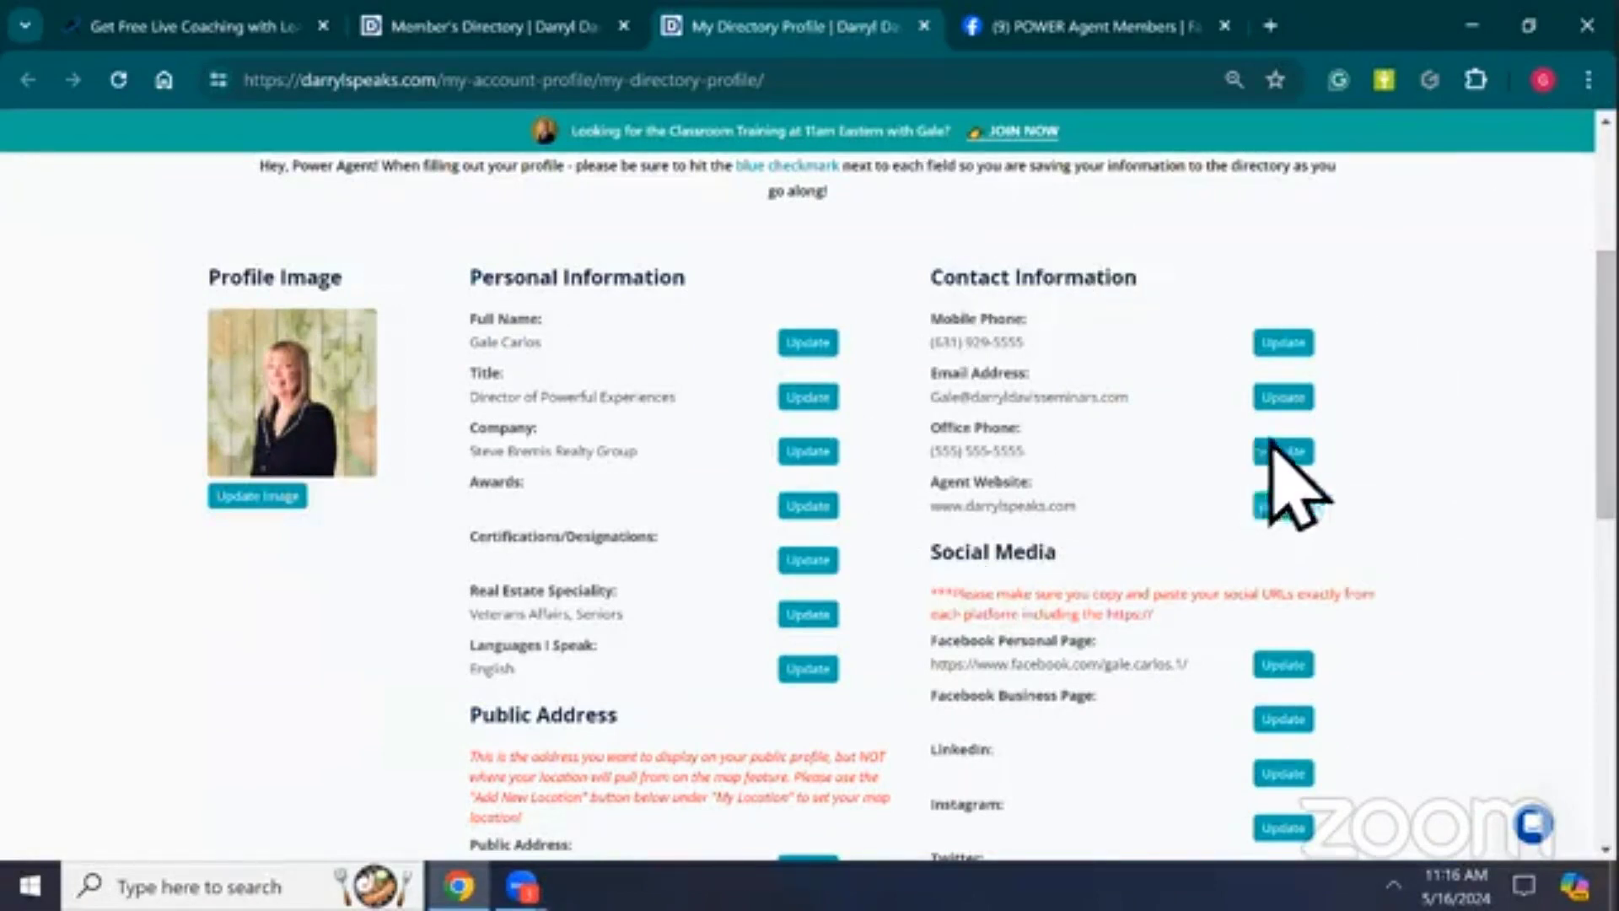
{"action": "left_click", "coordinate": [1306, 454]}
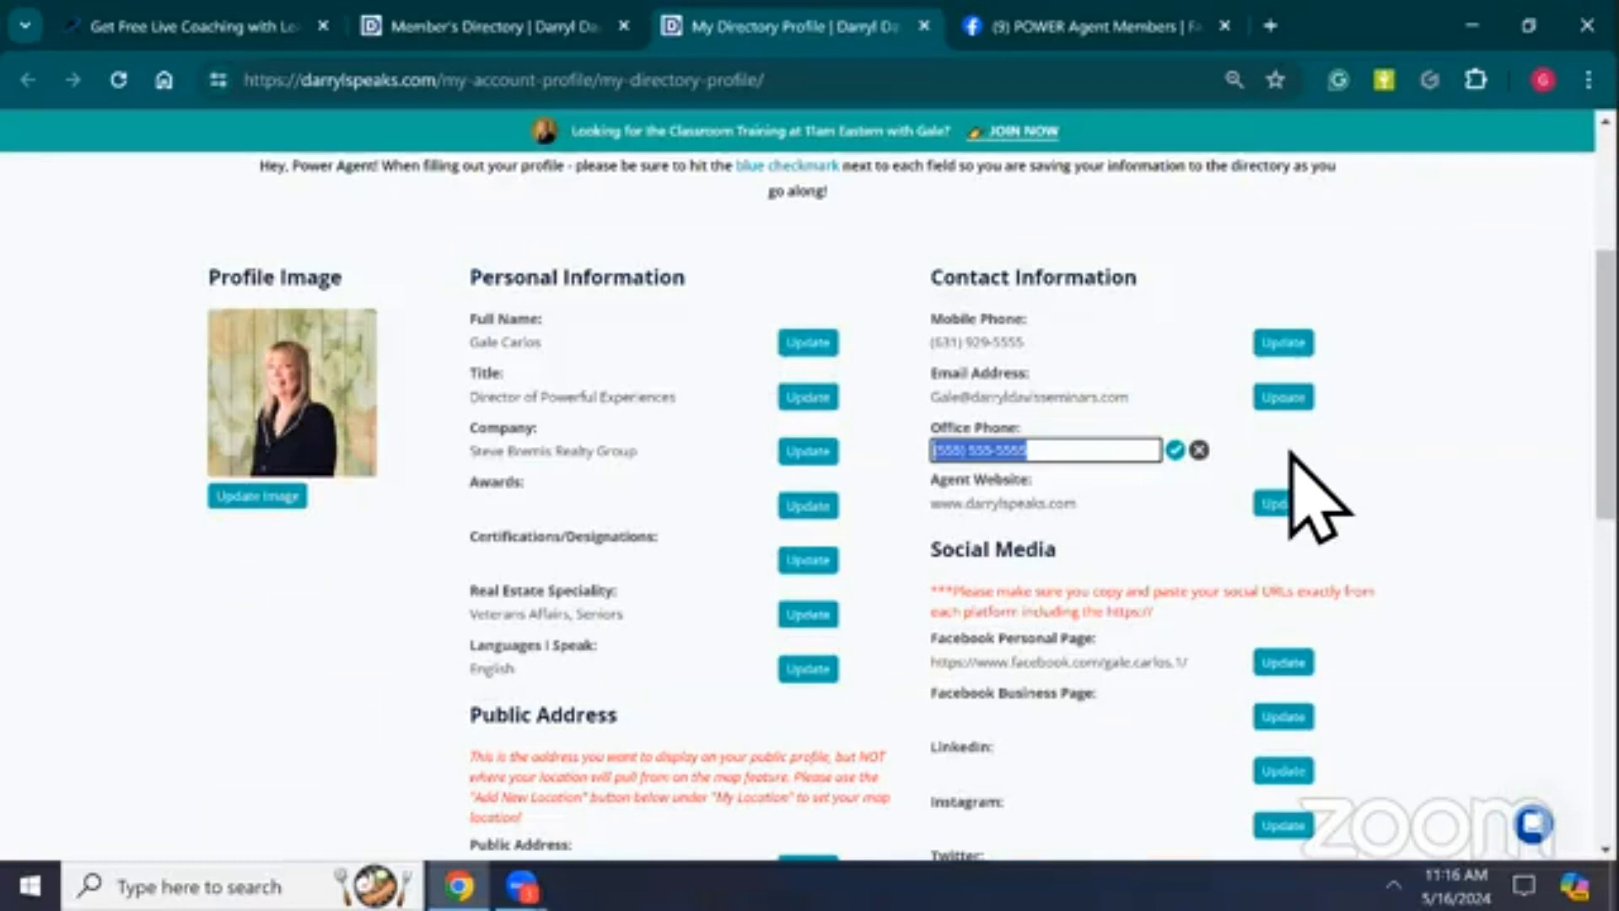
{"action": "type", "text": "555-555"}
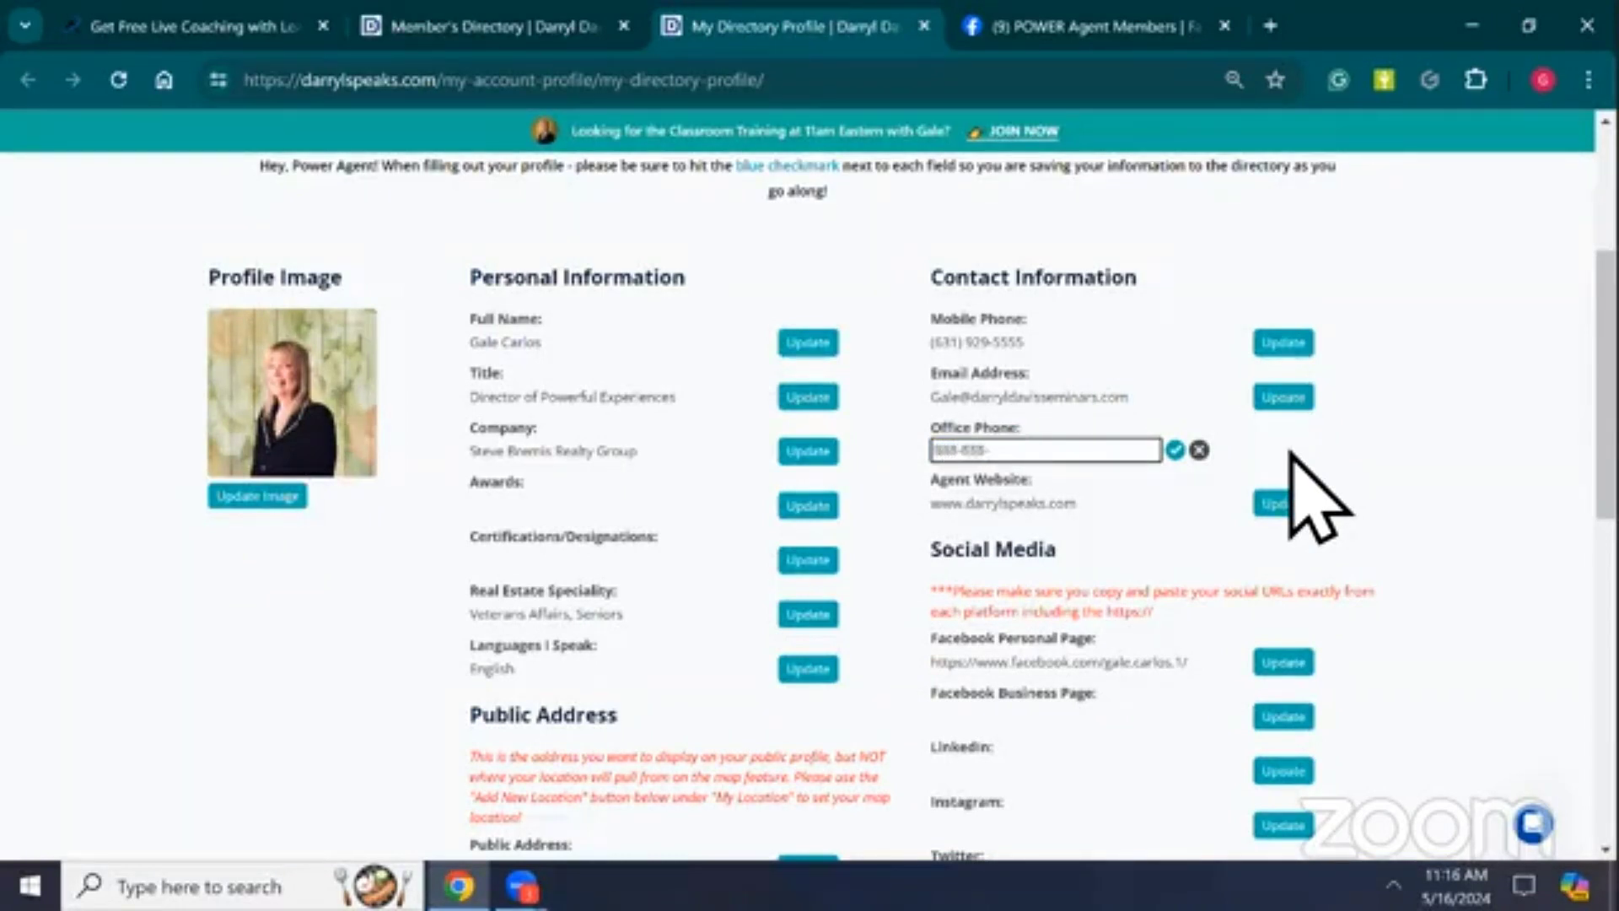
{"action": "type", "text": "-5555"}
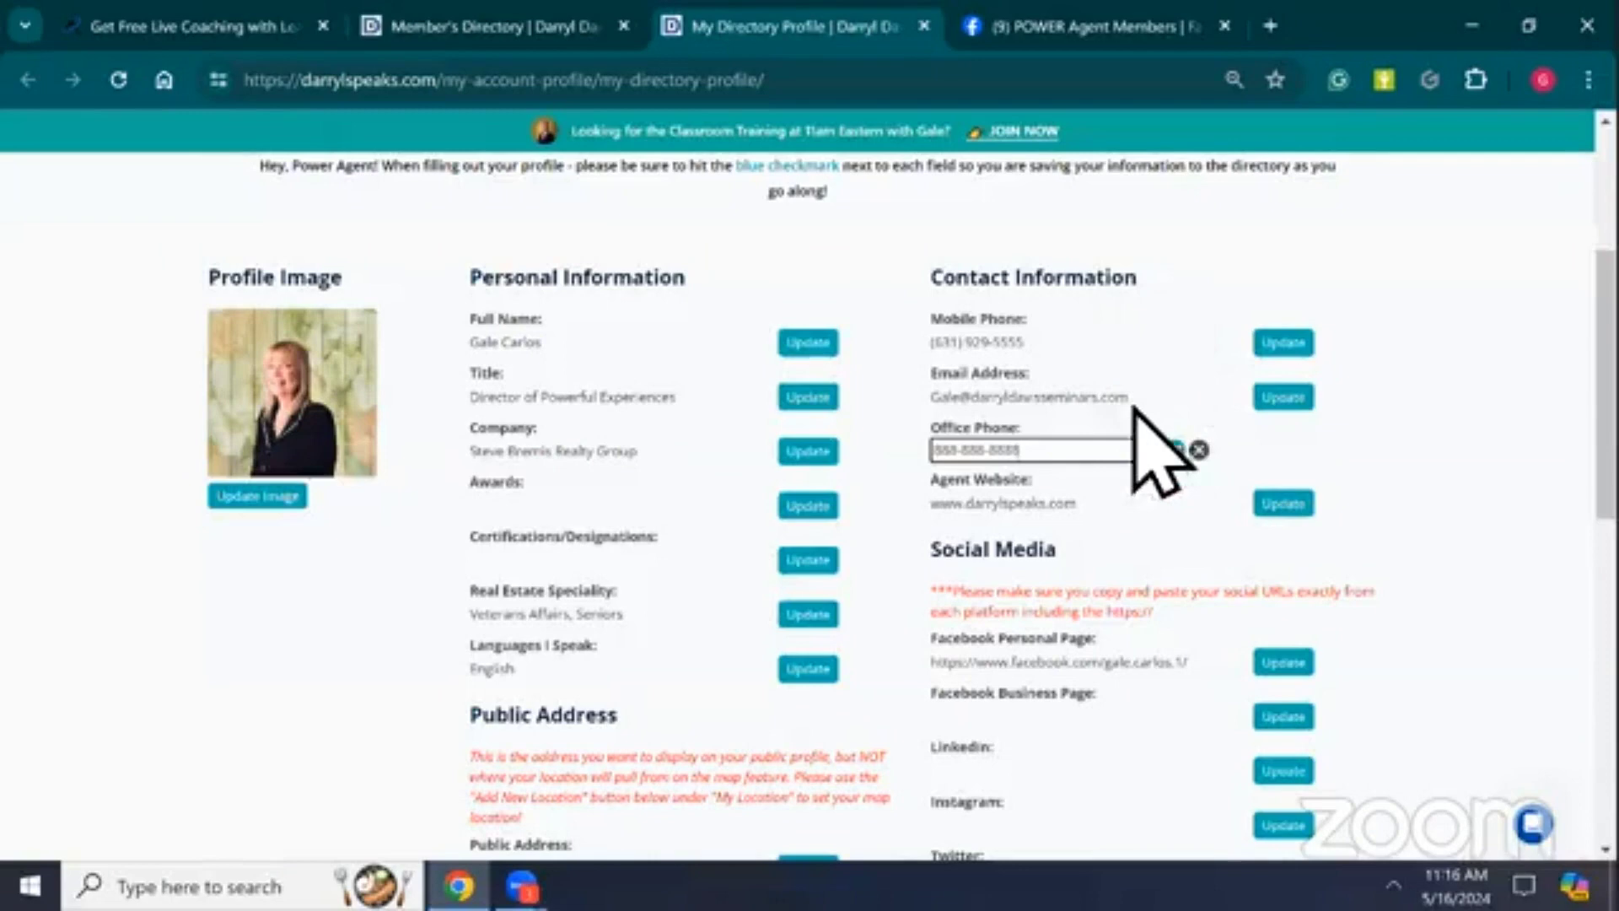
{"action": "scroll", "coordinate": [1153, 440], "scroll_direction": "up", "scroll_amount": 3, "text": "ctrl"}
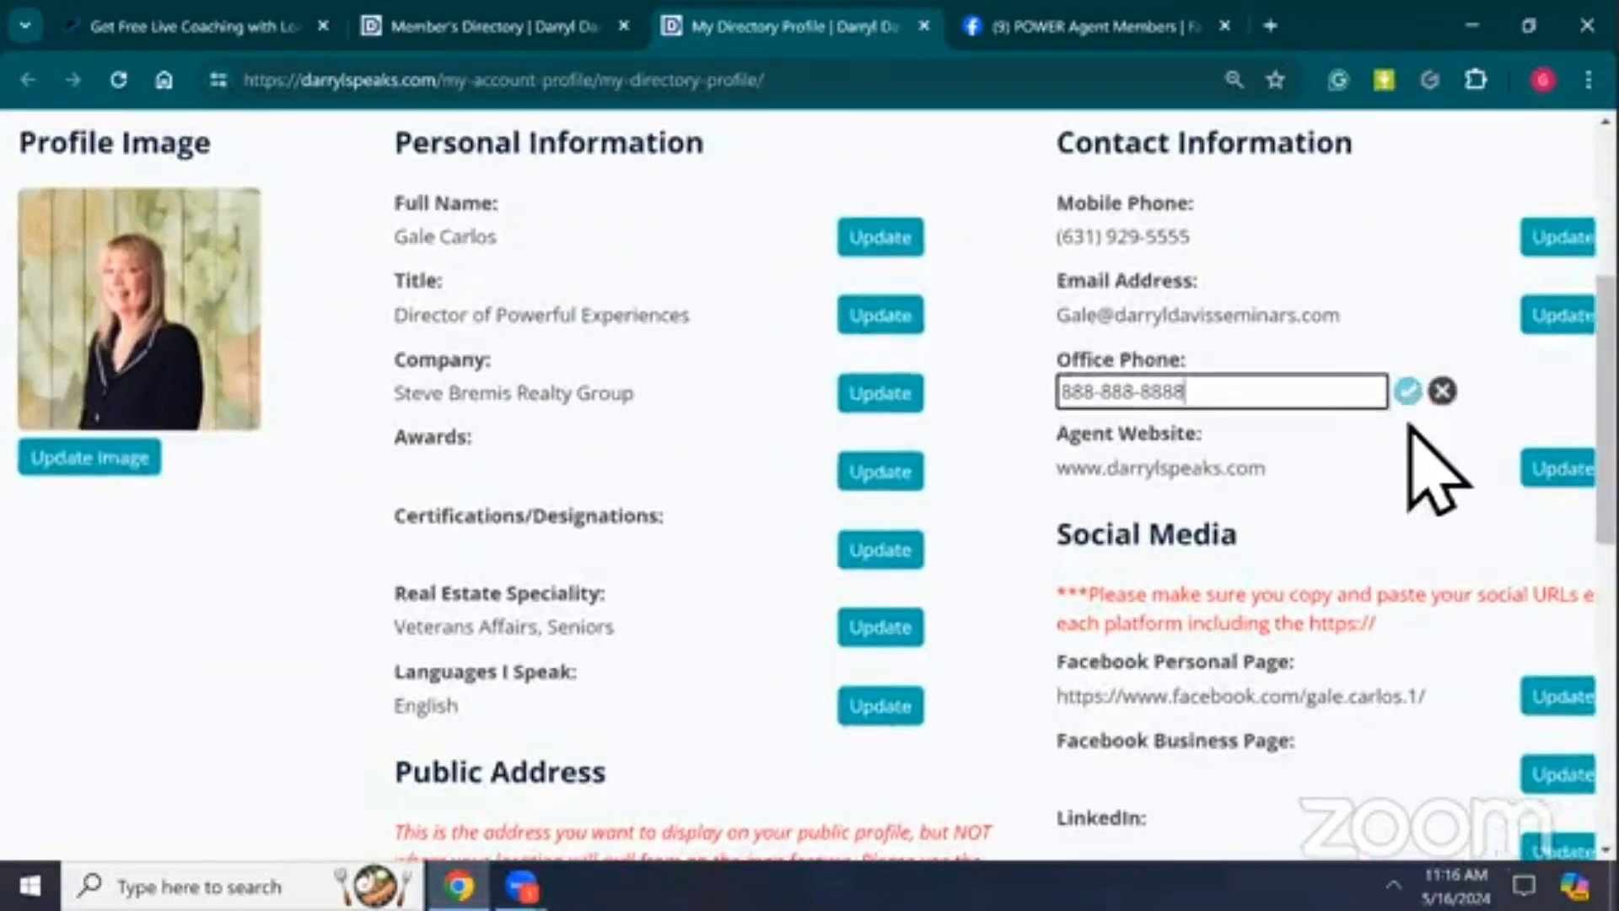
{"action": "left_click", "coordinate": [1420, 390]}
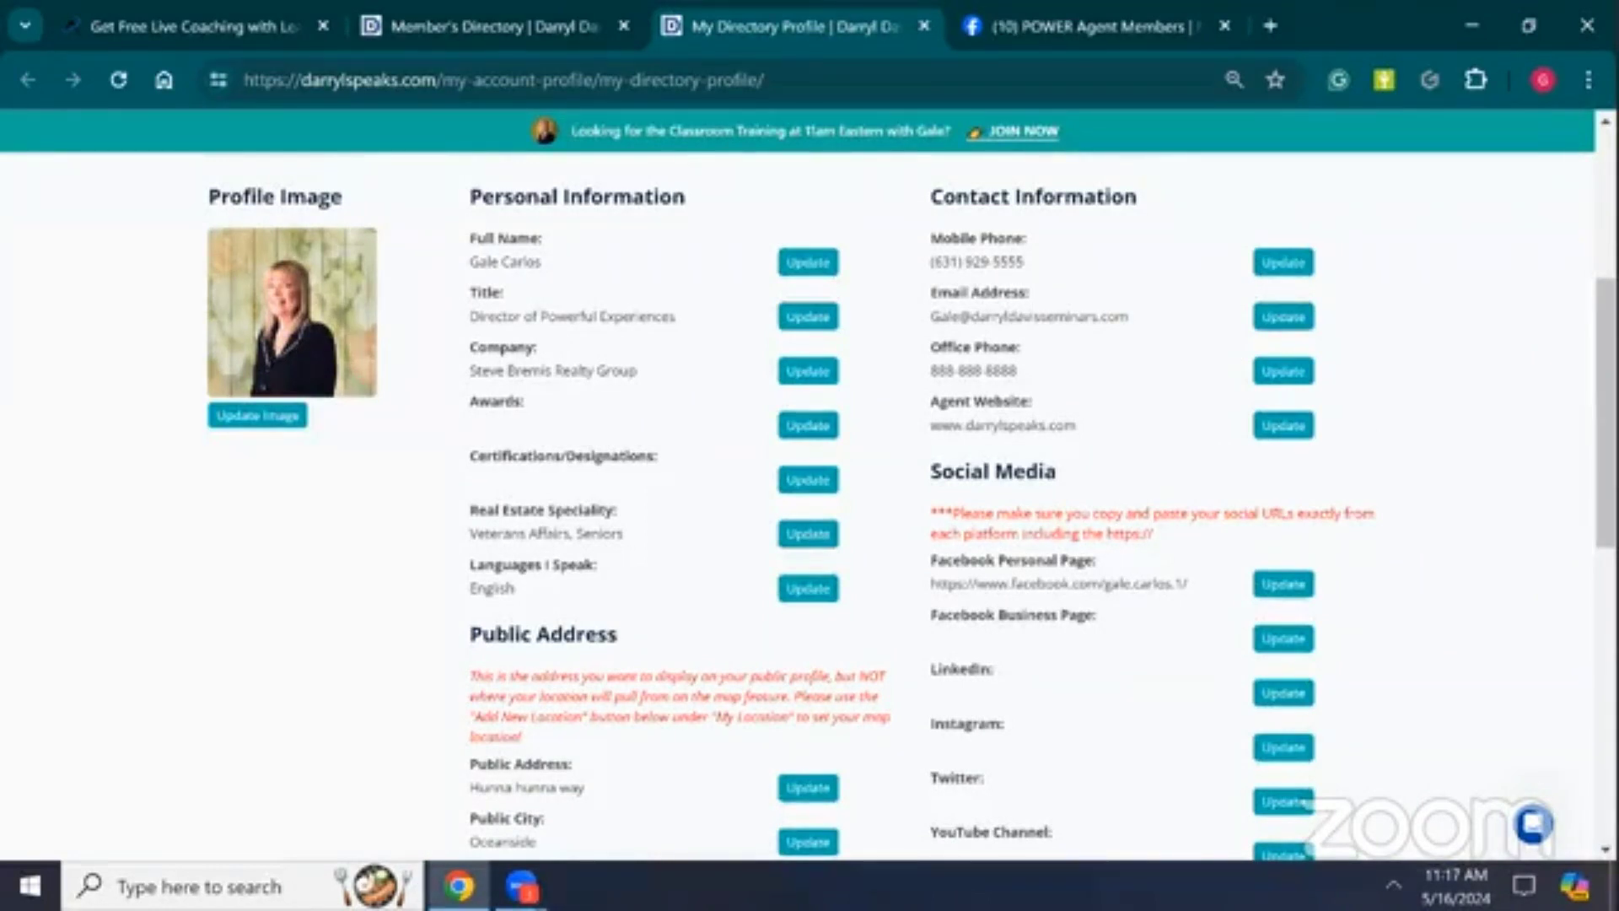
Clear the Facebook Personal Page URL and close its edit field, leaving it empty
{"action": "scroll", "coordinate": [810, 506], "scroll_direction": "down", "scroll_amount": 1}
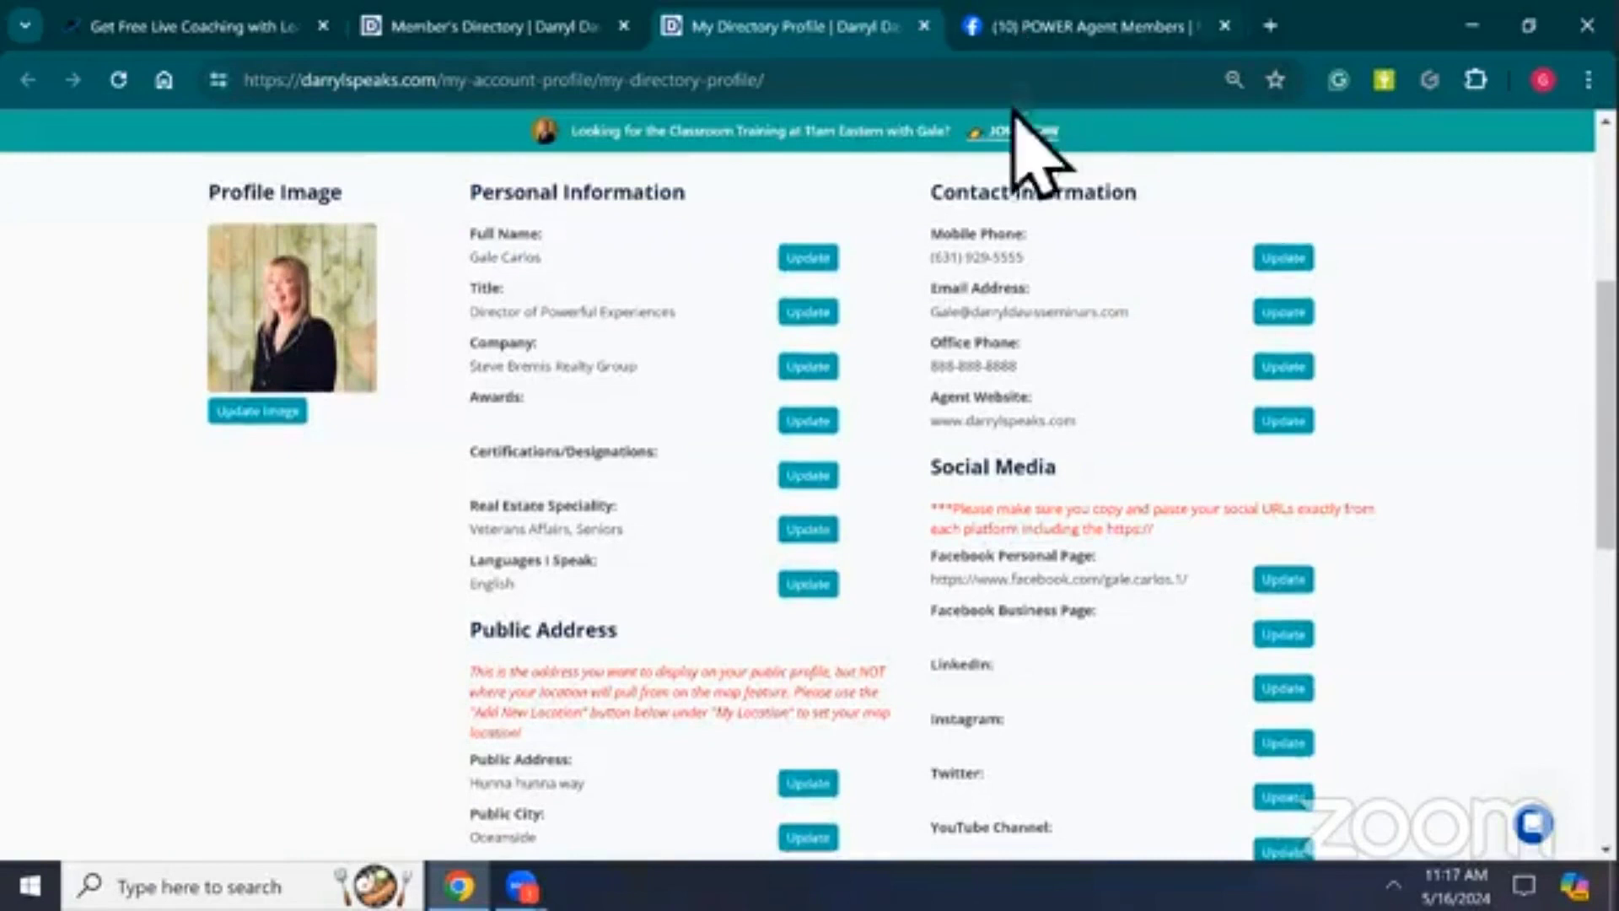
{"action": "scroll", "coordinate": [1467, 320], "scroll_direction": "down", "scroll_amount": 3}
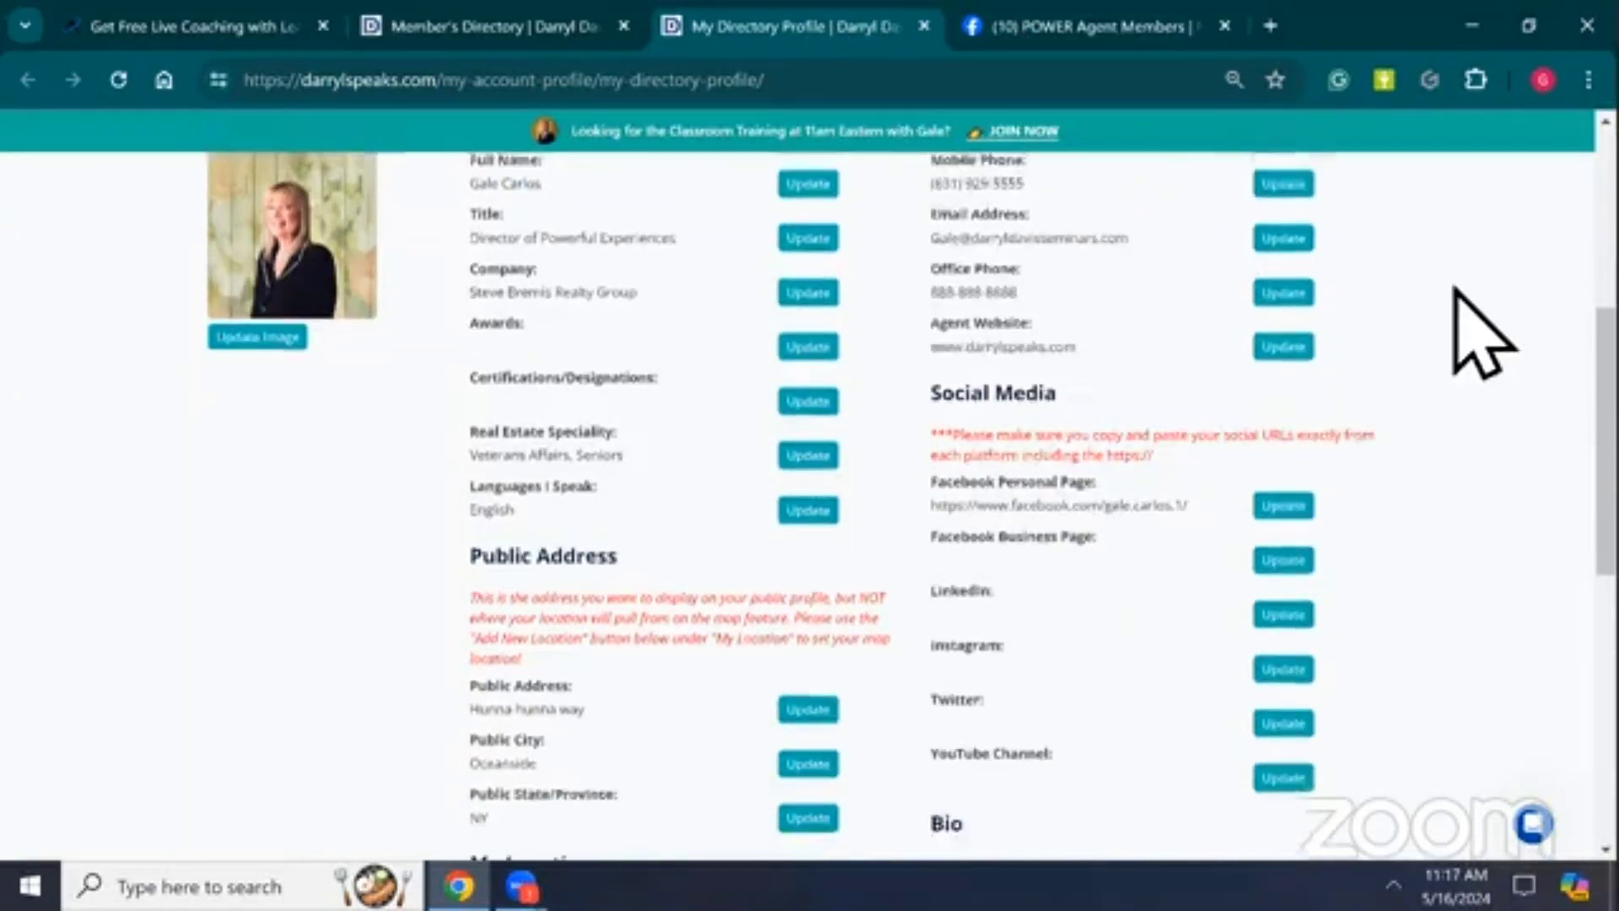
{"action": "scroll", "coordinate": [1468, 321], "scroll_direction": "down", "scroll_amount": 1}
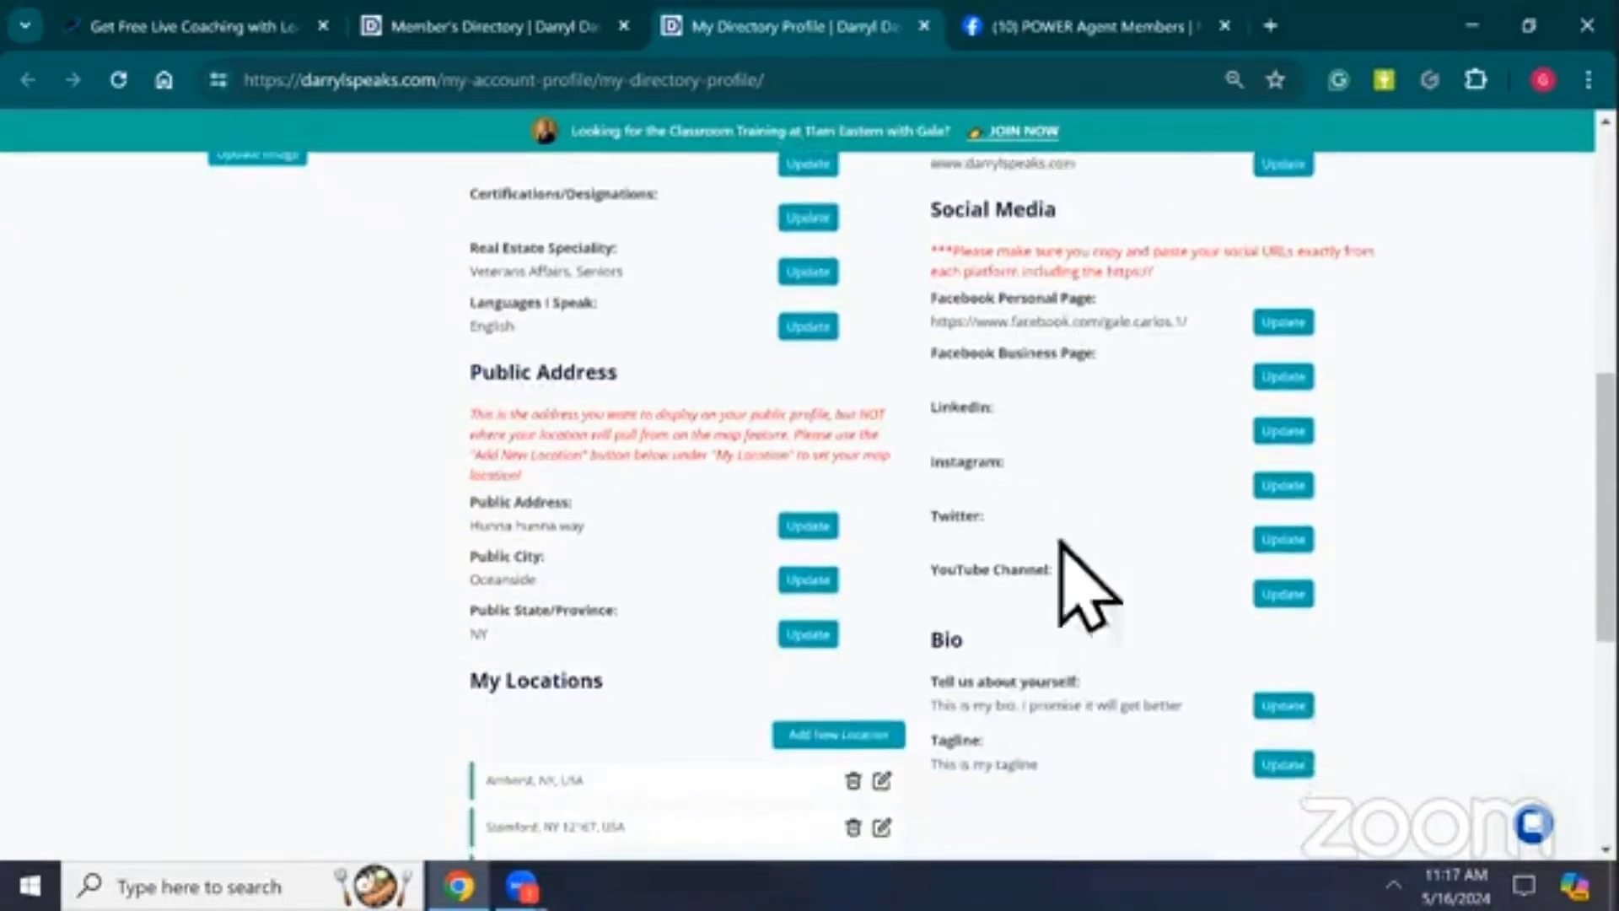
{"action": "left_click", "coordinate": [1286, 321]}
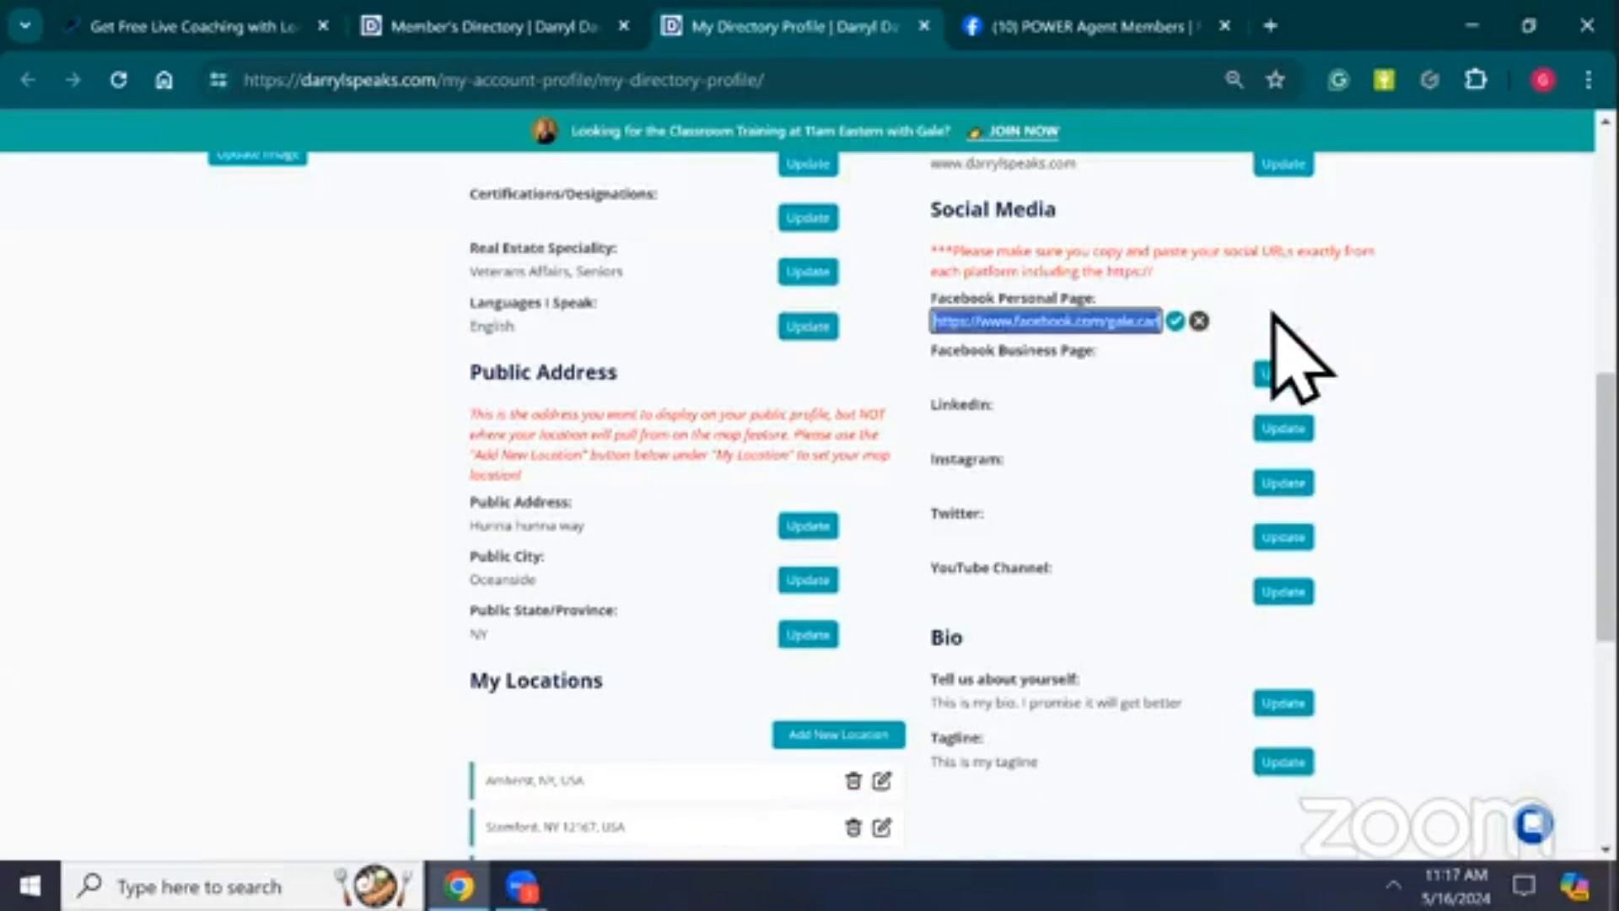
{"action": "key", "text": "BackSpace"}
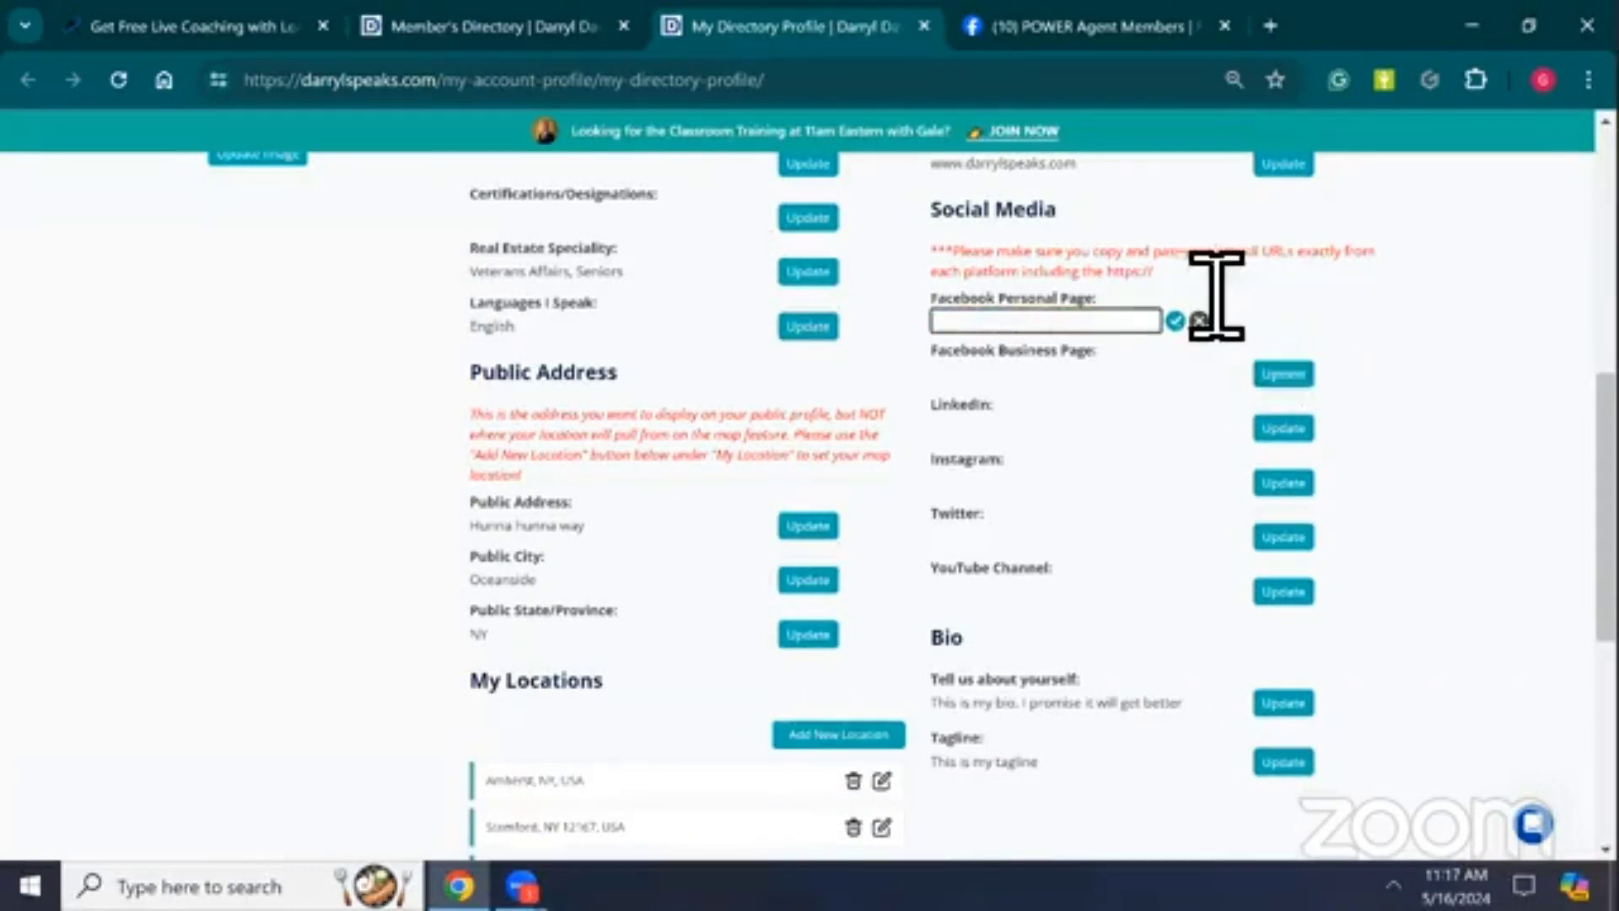
{"action": "left_click", "coordinate": [1198, 321]}
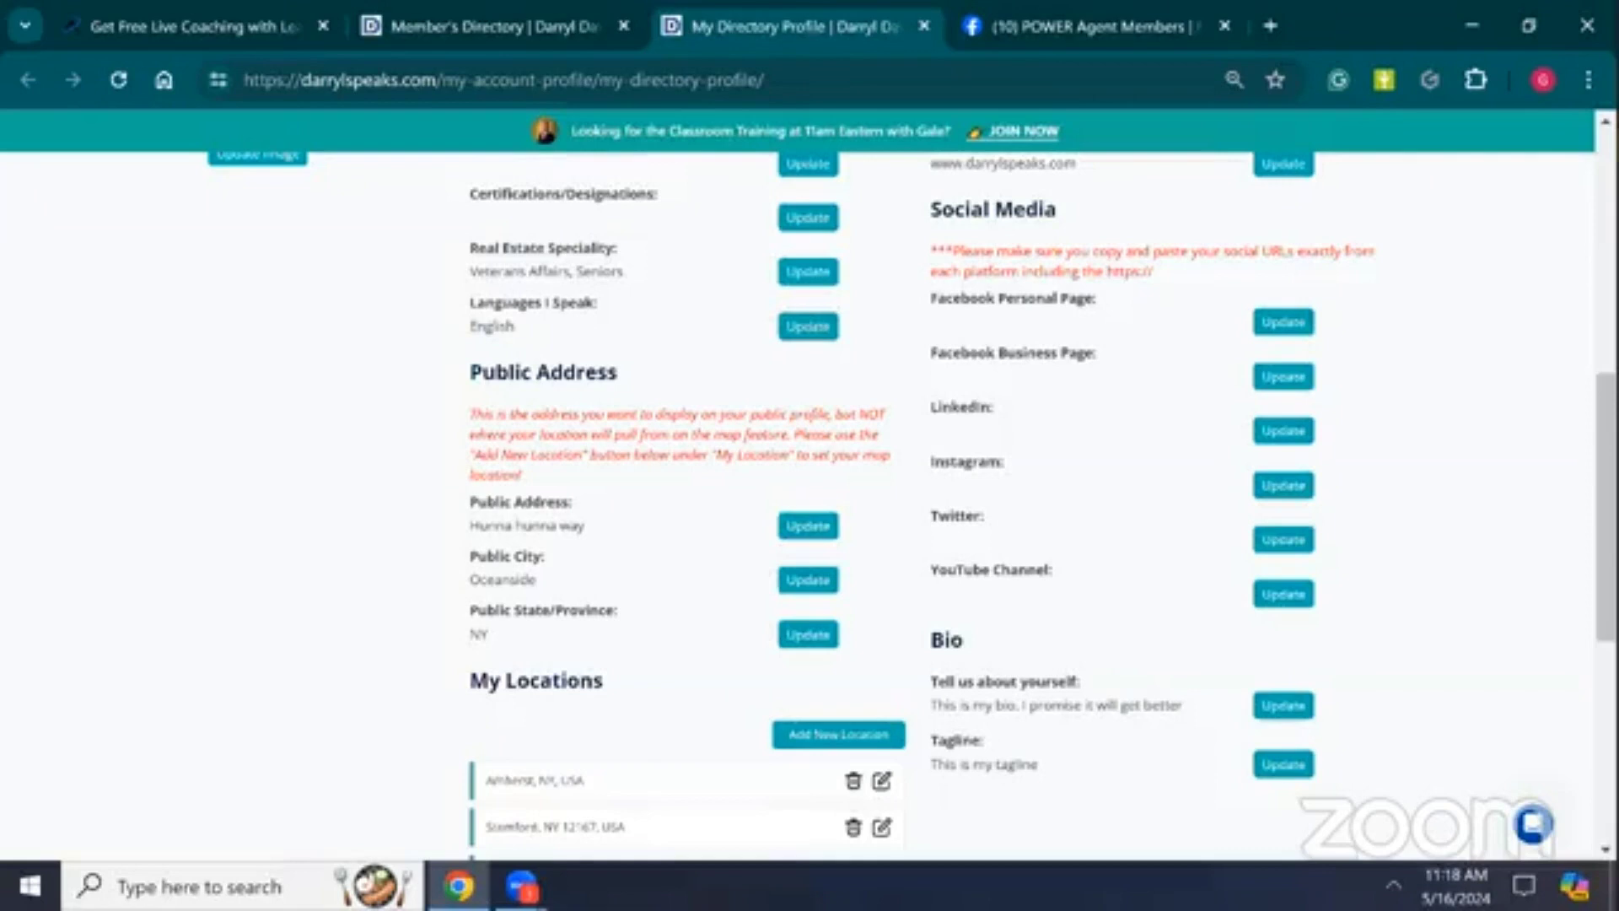
Delete the Amherst NY, Lakeview NY and Stamford locations, confirming Yes for each
{"action": "scroll", "coordinate": [809, 506], "scroll_direction": "down", "scroll_amount": 3}
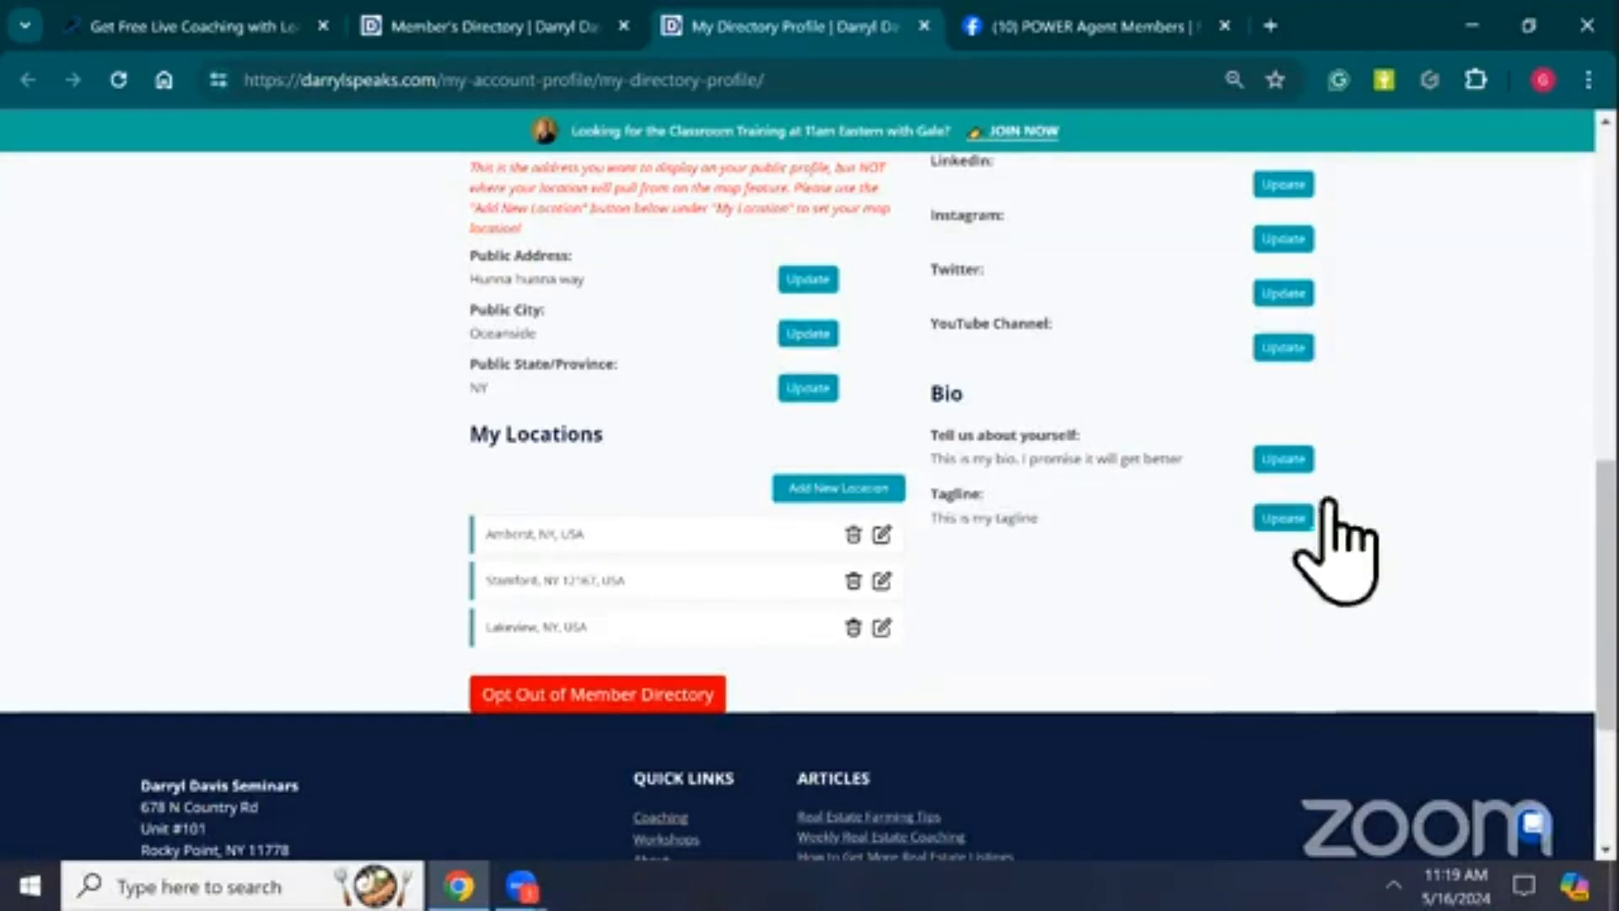
{"action": "left_click", "coordinate": [853, 534]}
{"action": "left_click", "coordinate": [763, 502]}
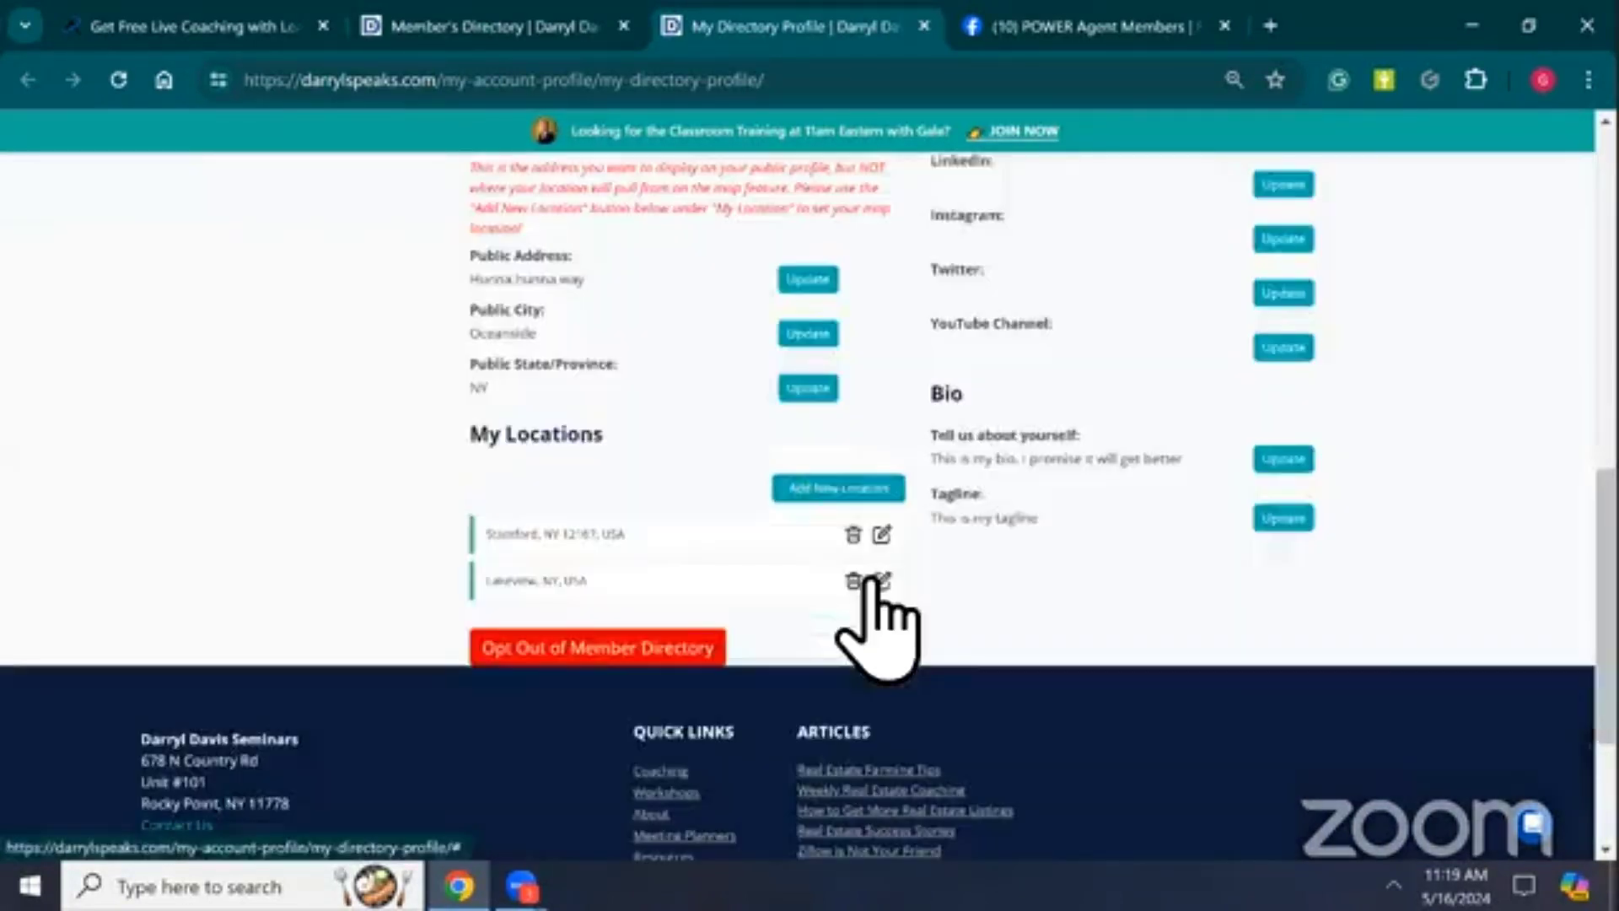
{"action": "left_click", "coordinate": [853, 581]}
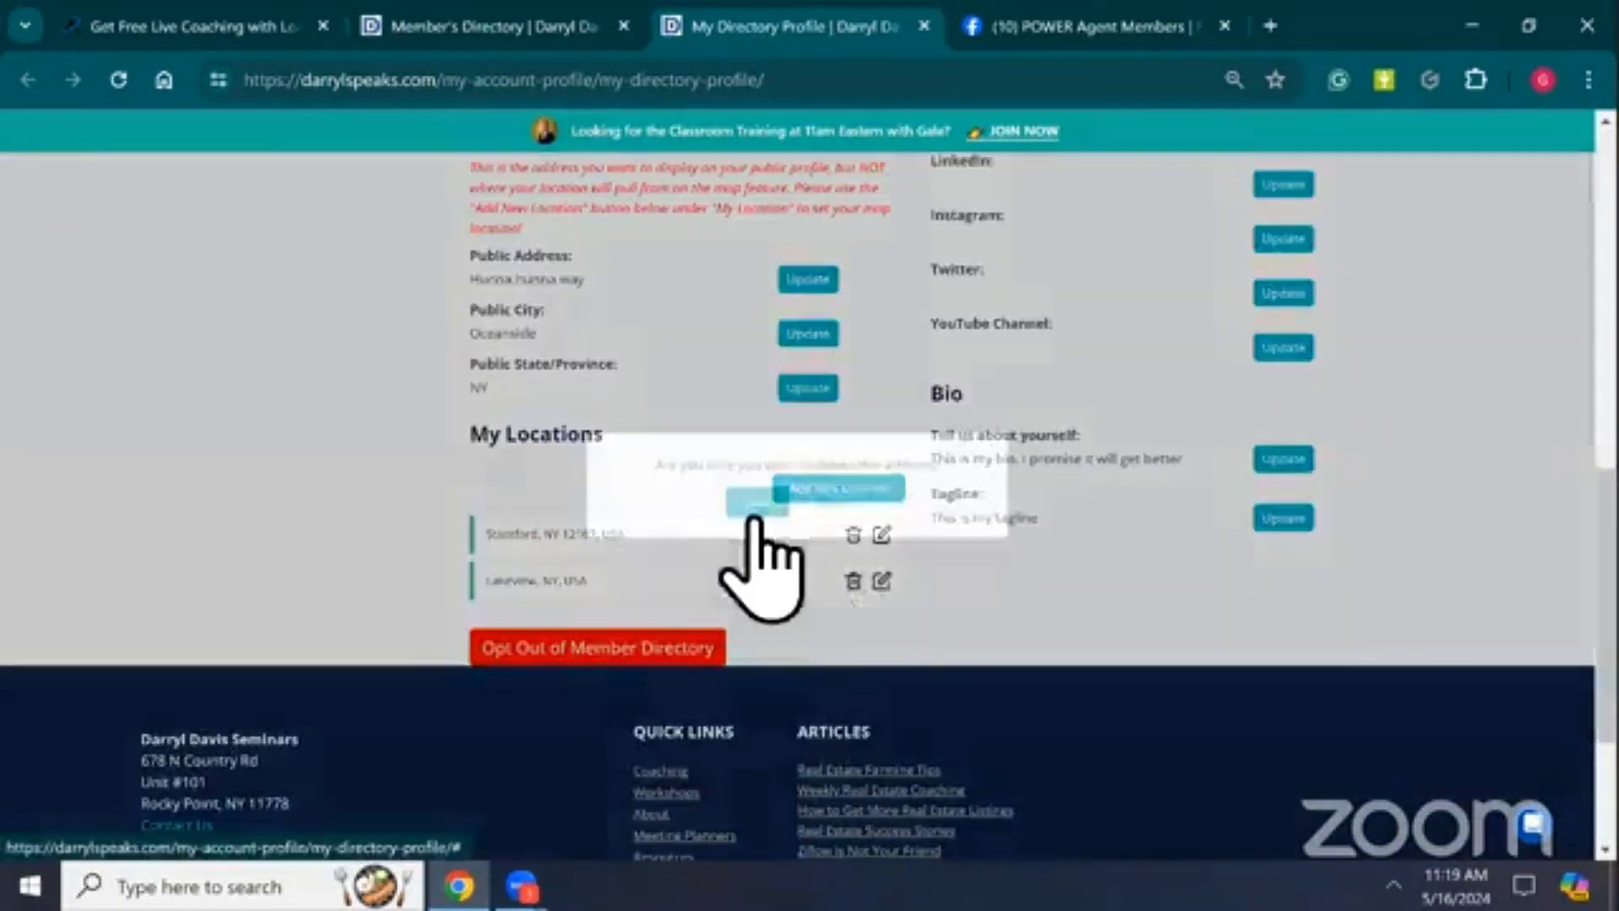
{"action": "left_click", "coordinate": [757, 502]}
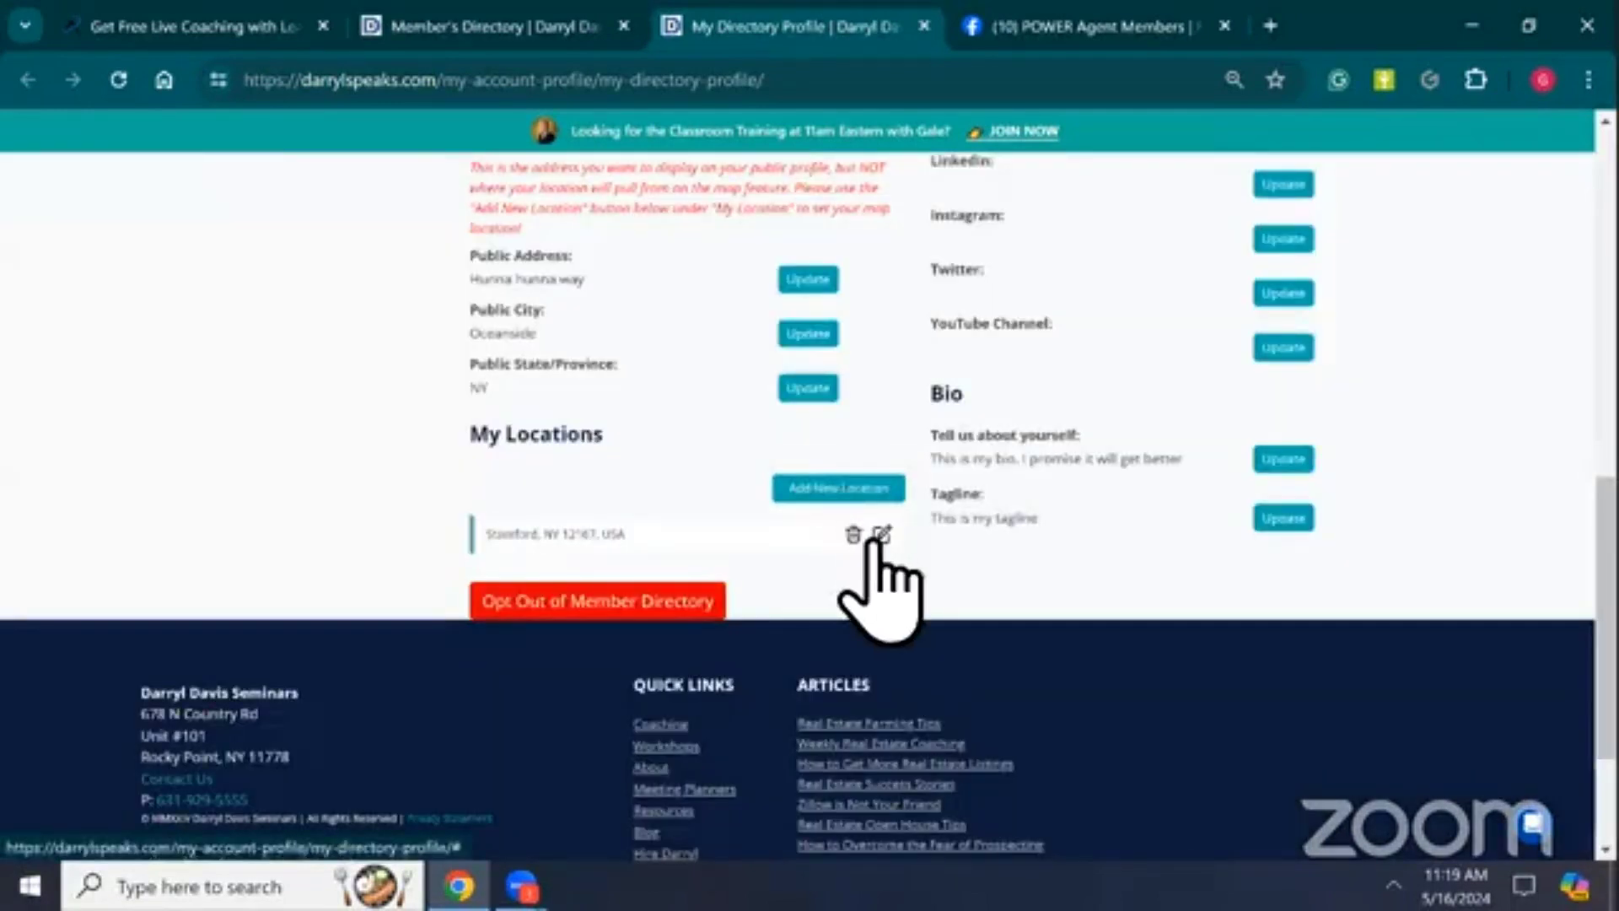
{"action": "left_click", "coordinate": [853, 535]}
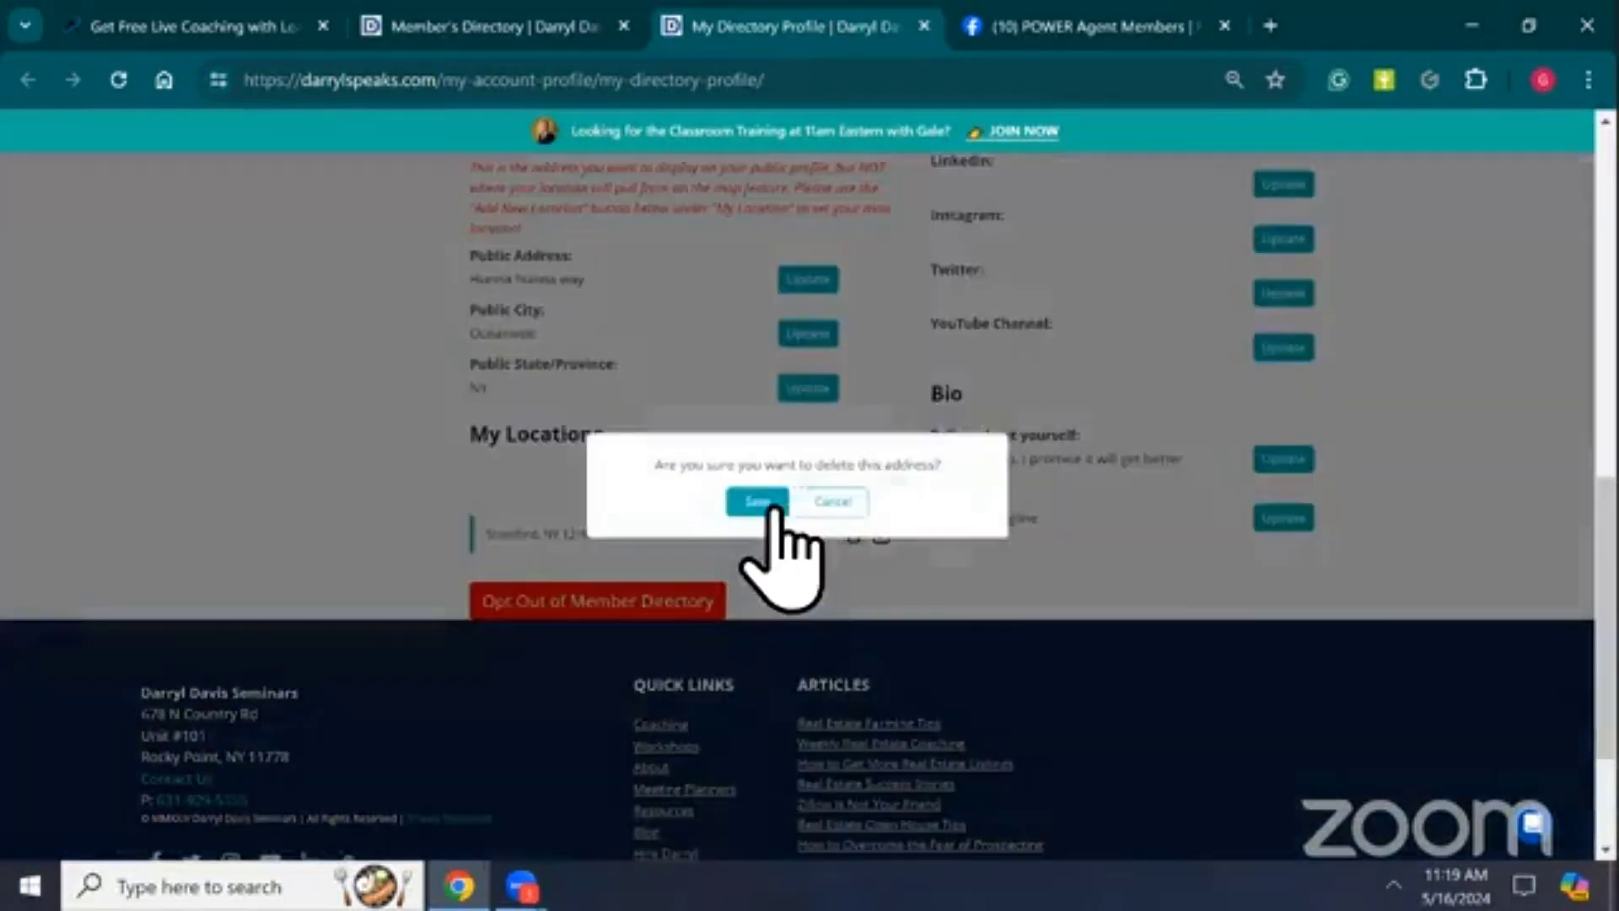
{"action": "left_click", "coordinate": [763, 505]}
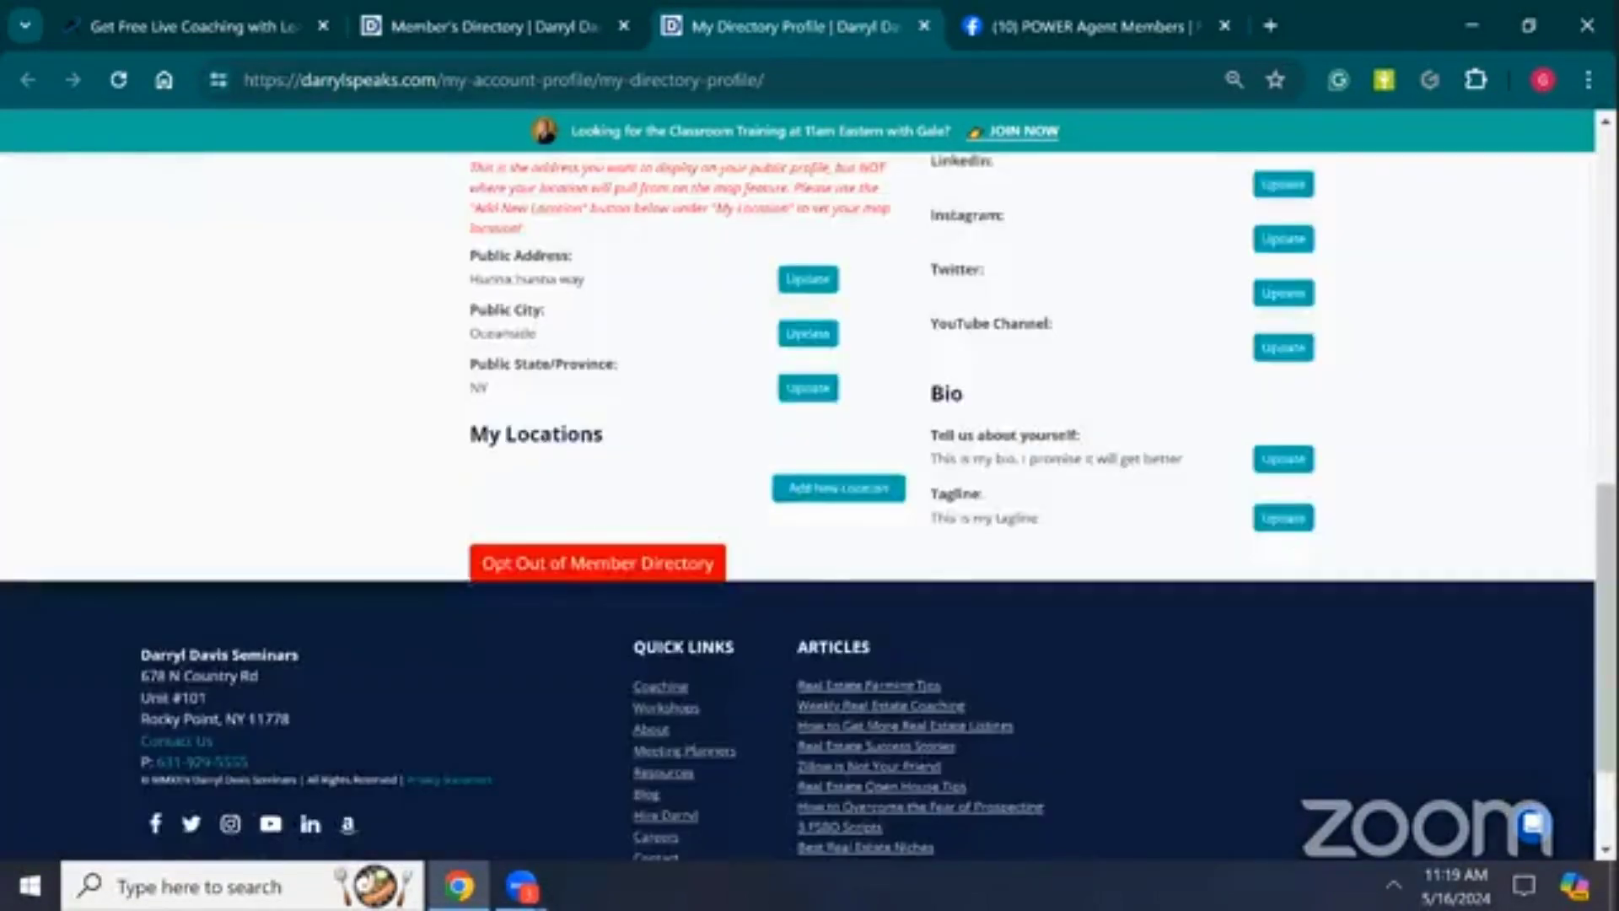
Clear the Company name and submit the field empty, then scroll down the profile
{"action": "scroll", "coordinate": [911, 506], "scroll_direction": "up", "scroll_amount": 6}
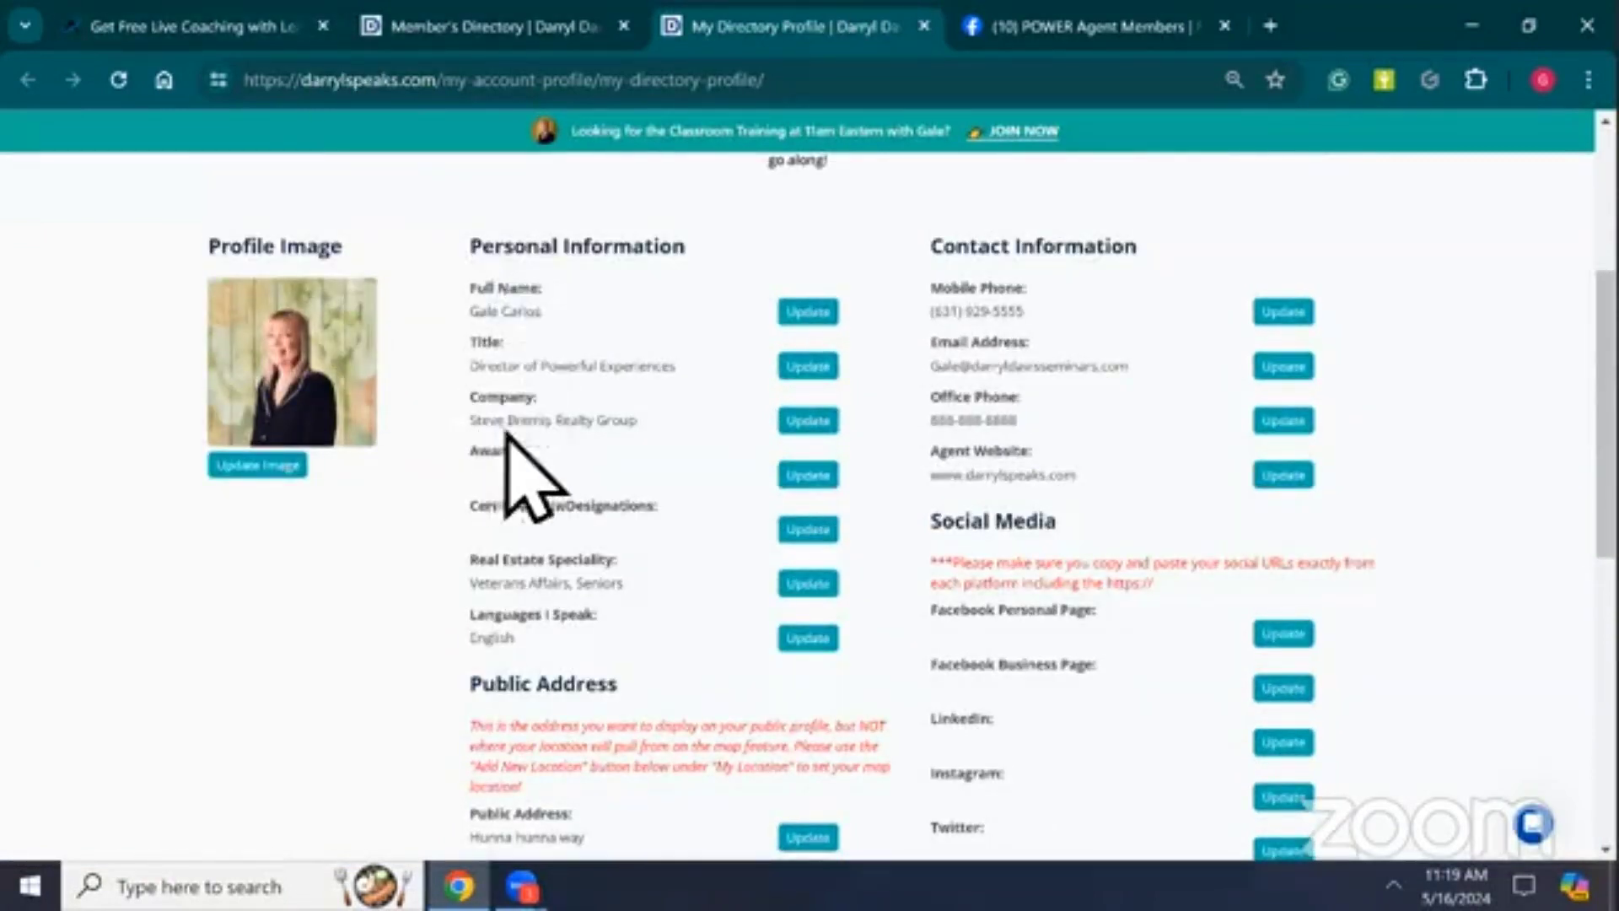
{"action": "left_click", "coordinate": [808, 421]}
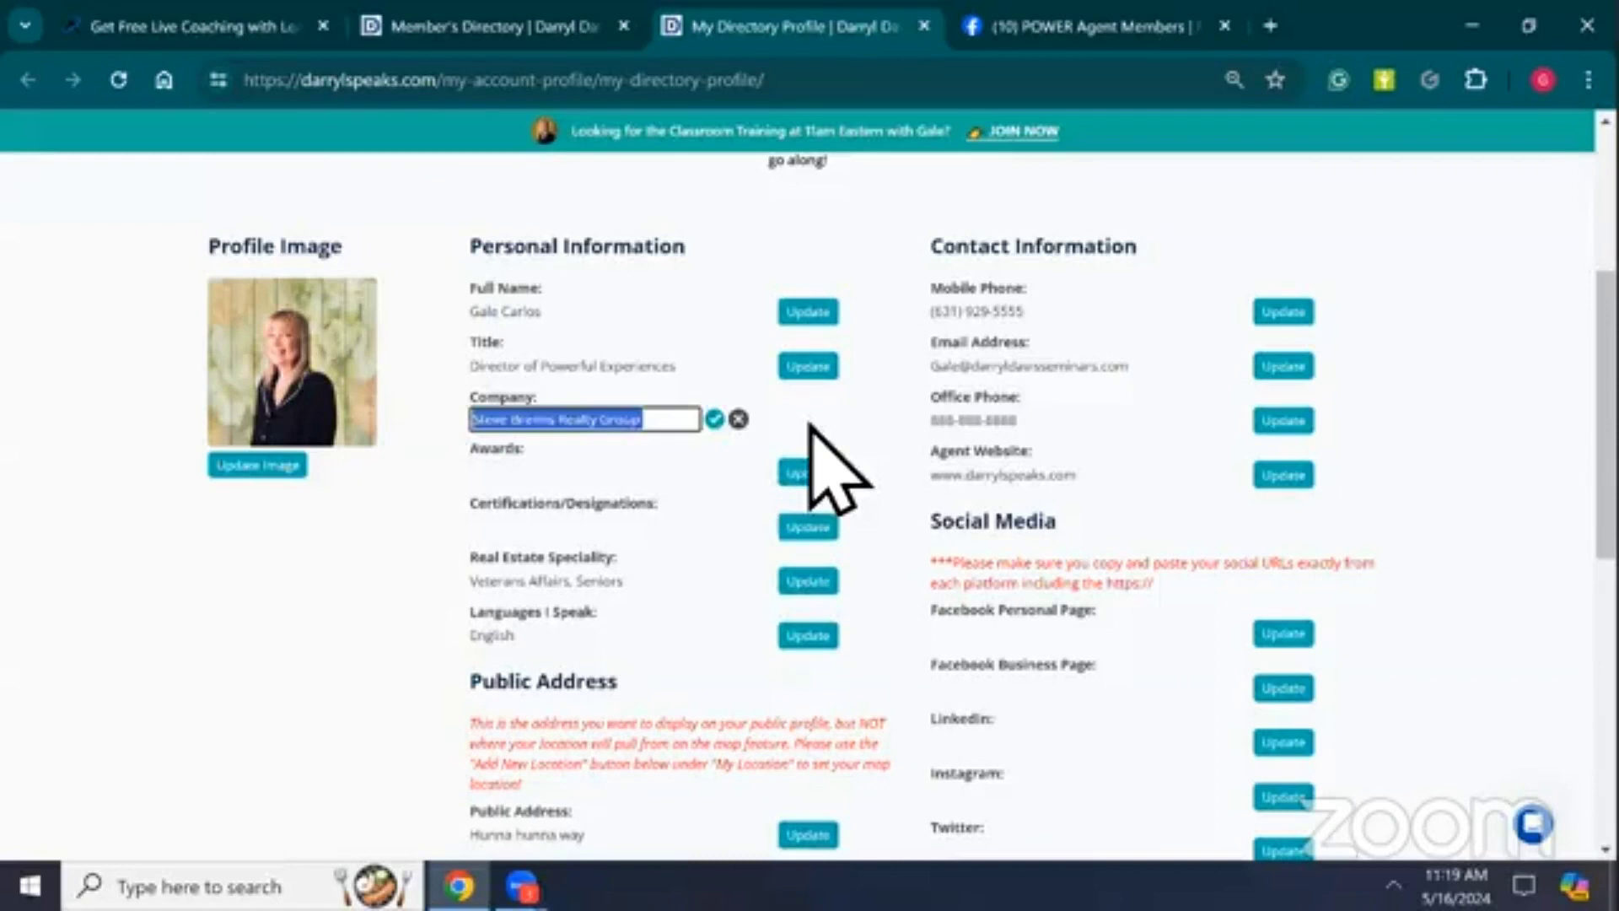
{"action": "key", "text": "BackSpace"}
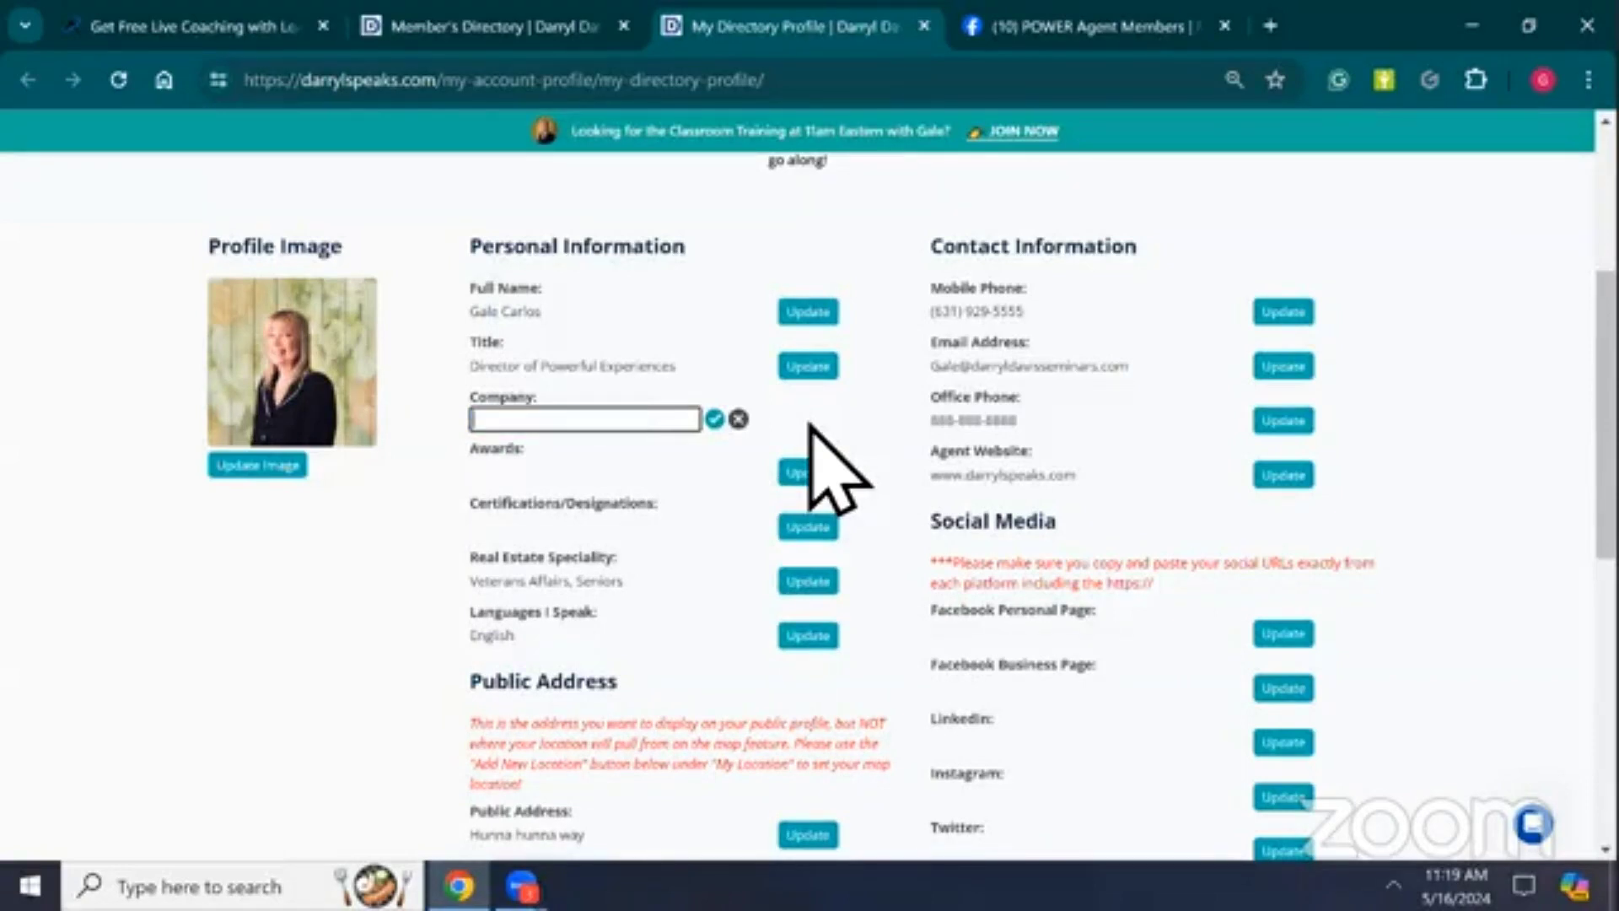
{"action": "left_click", "coordinate": [731, 417]}
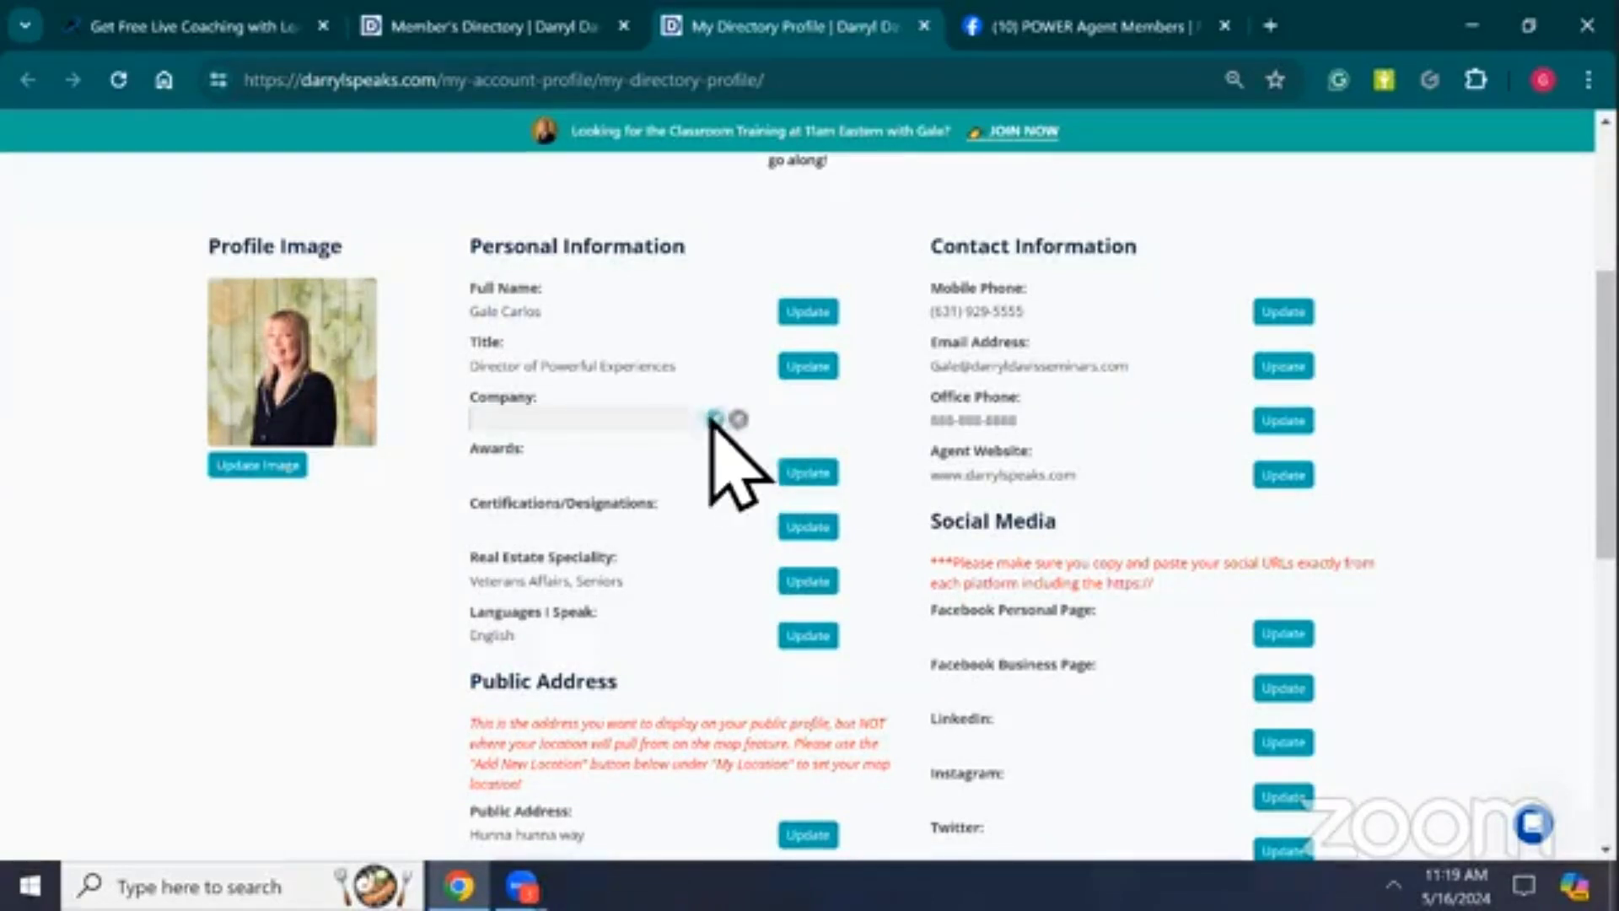
{"action": "scroll", "coordinate": [726, 464], "scroll_direction": "down", "scroll_amount": 3}
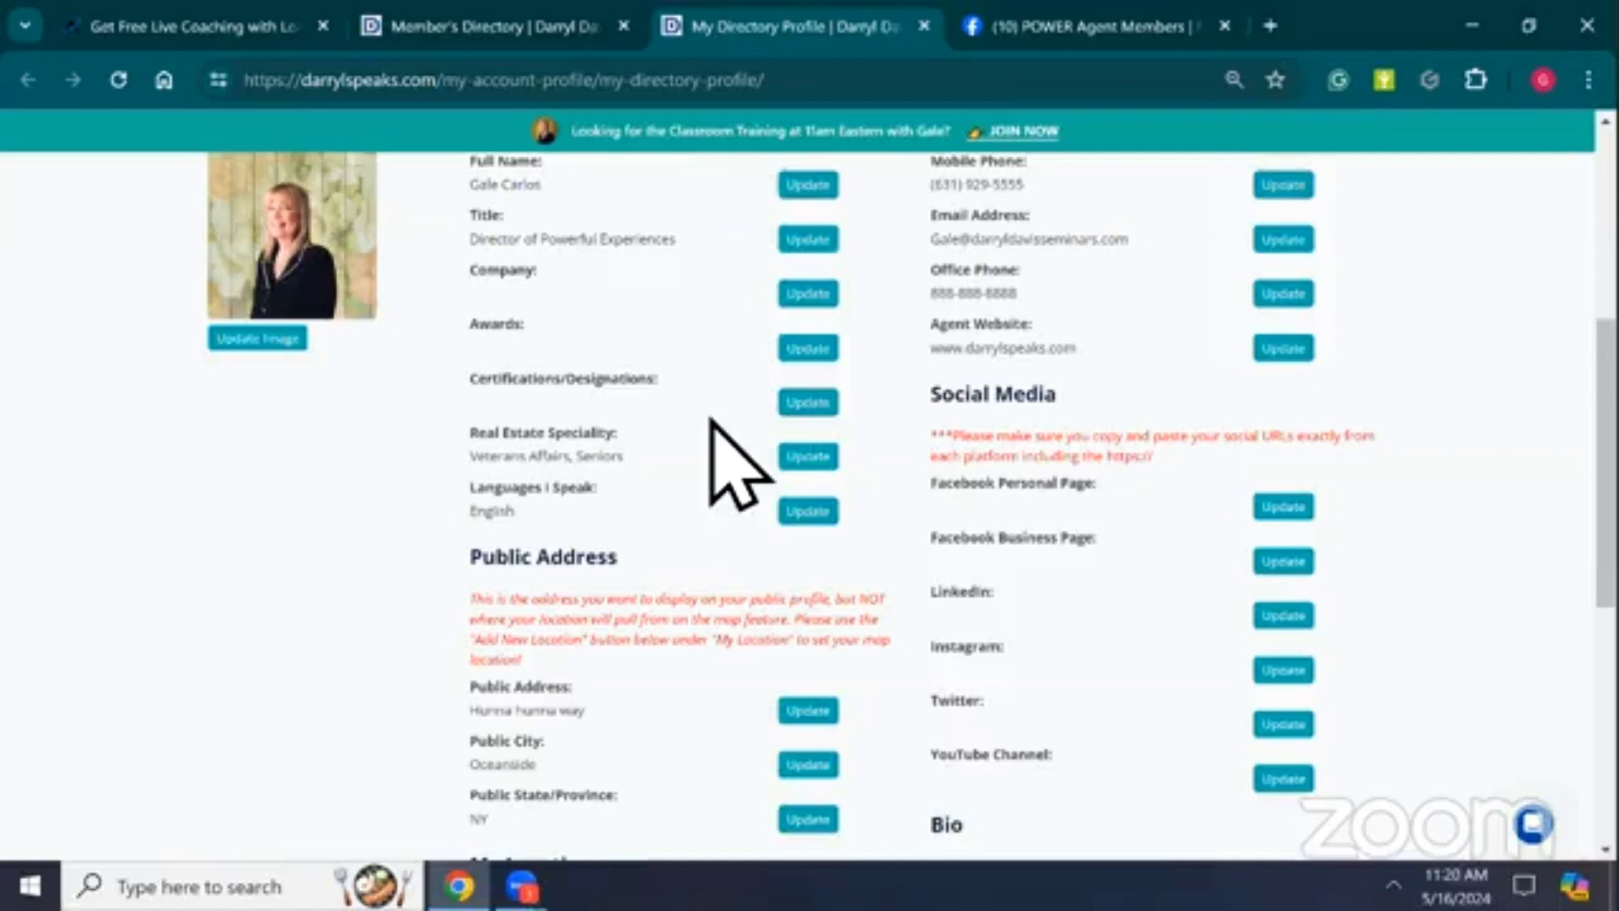
{"action": "scroll", "coordinate": [711, 420], "scroll_direction": "down", "scroll_amount": 3}
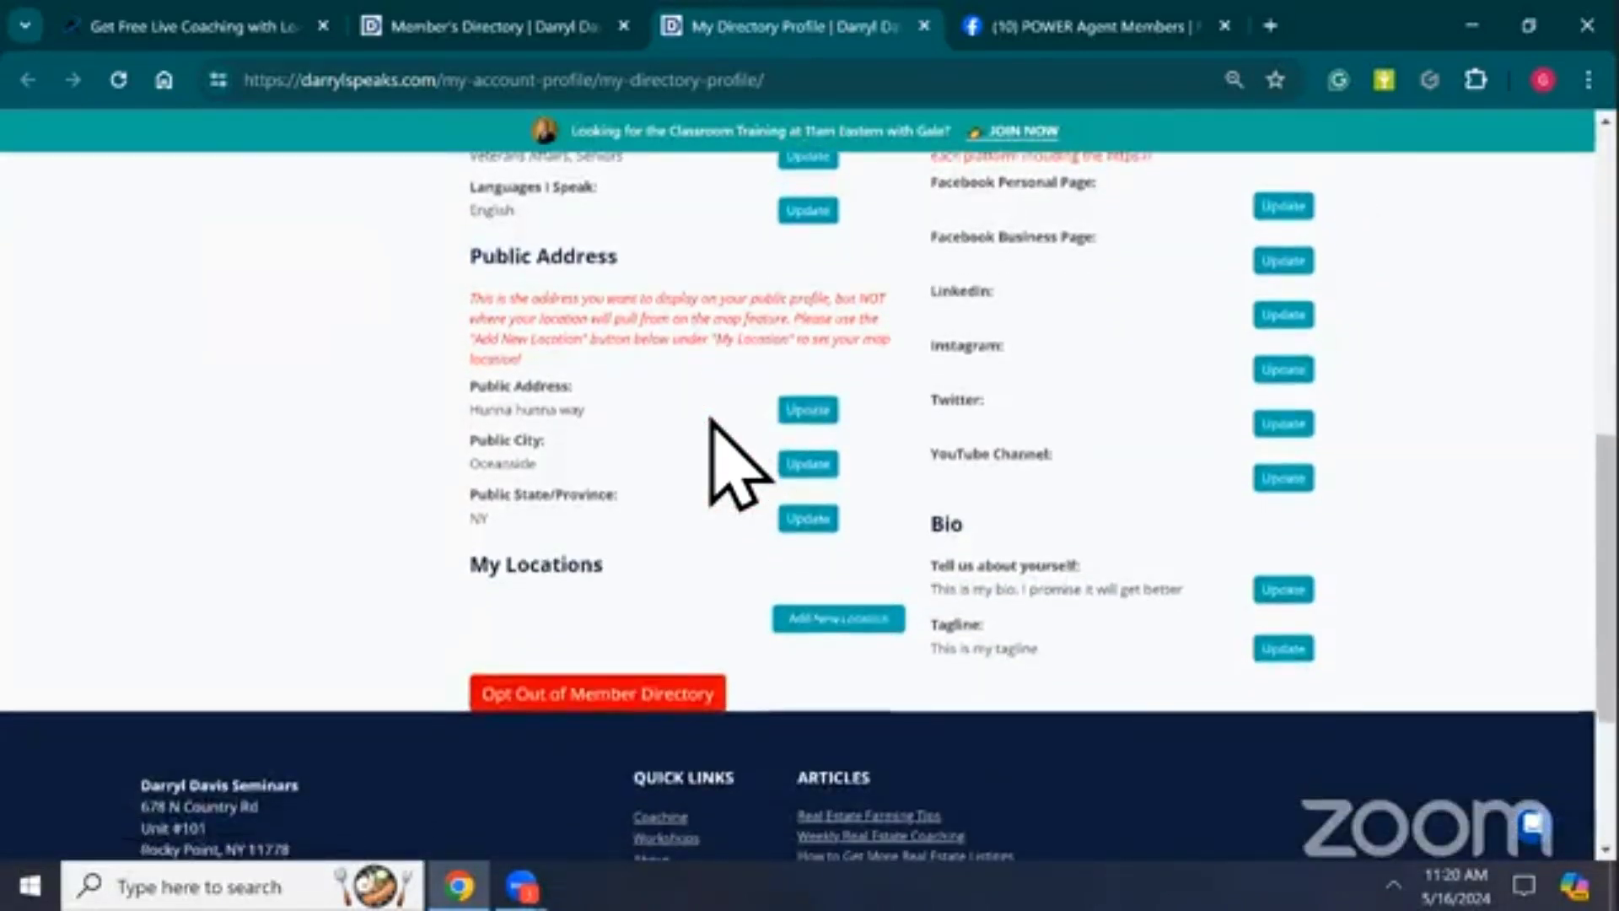
{"action": "scroll", "coordinate": [181, 404], "scroll_direction": "down", "scroll_amount": 2}
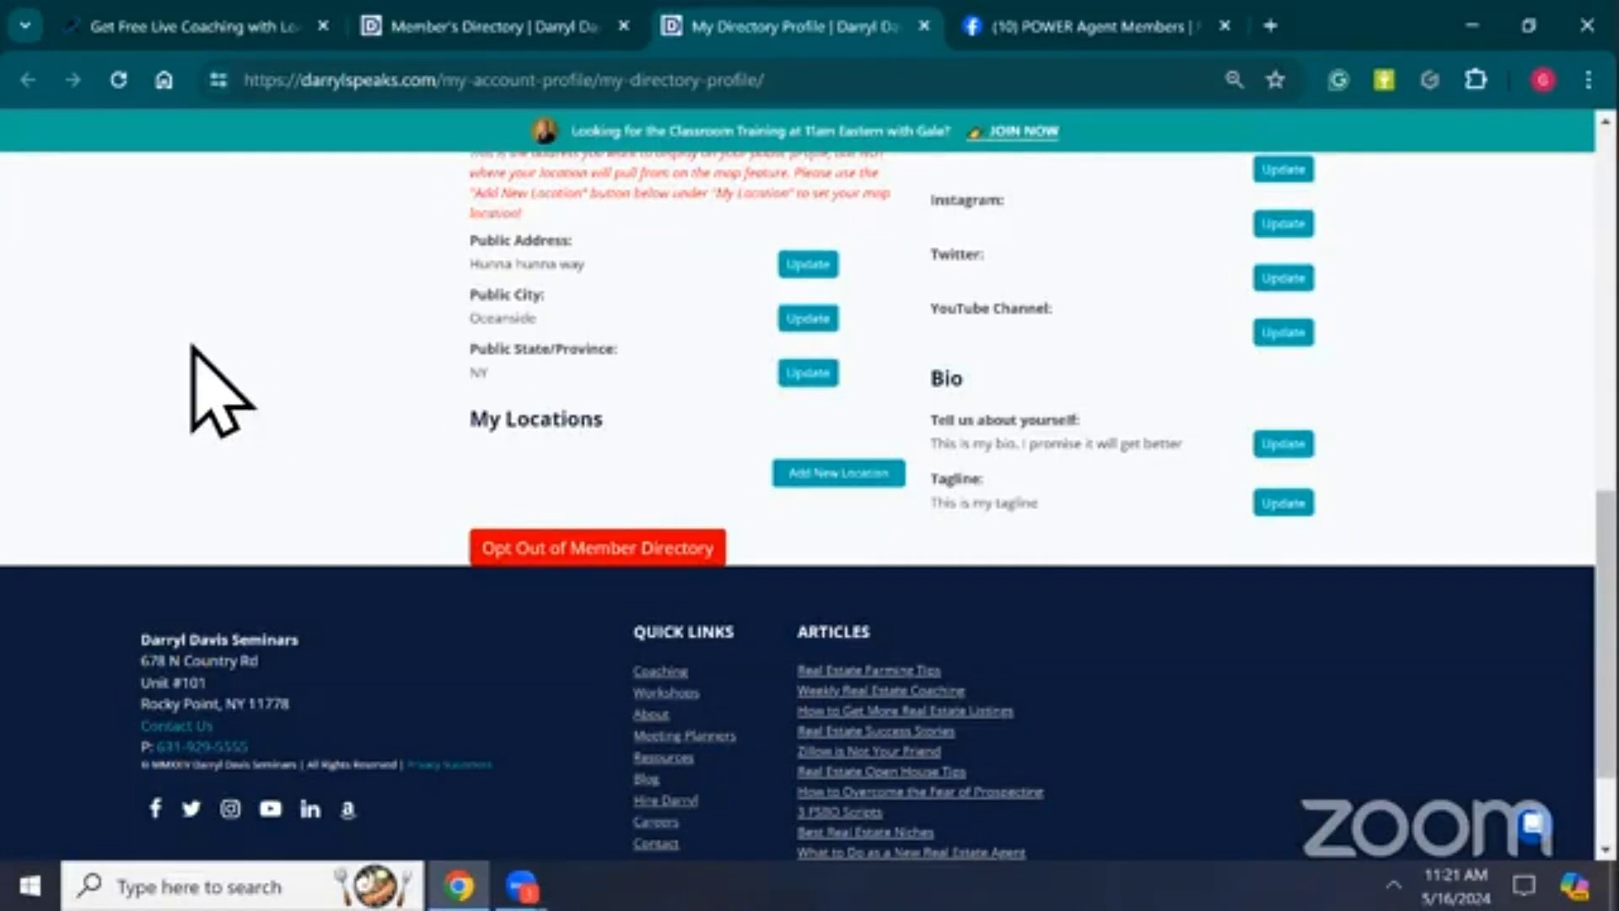
{"action": "scroll", "coordinate": [215, 392], "scroll_direction": "down", "scroll_amount": 1}
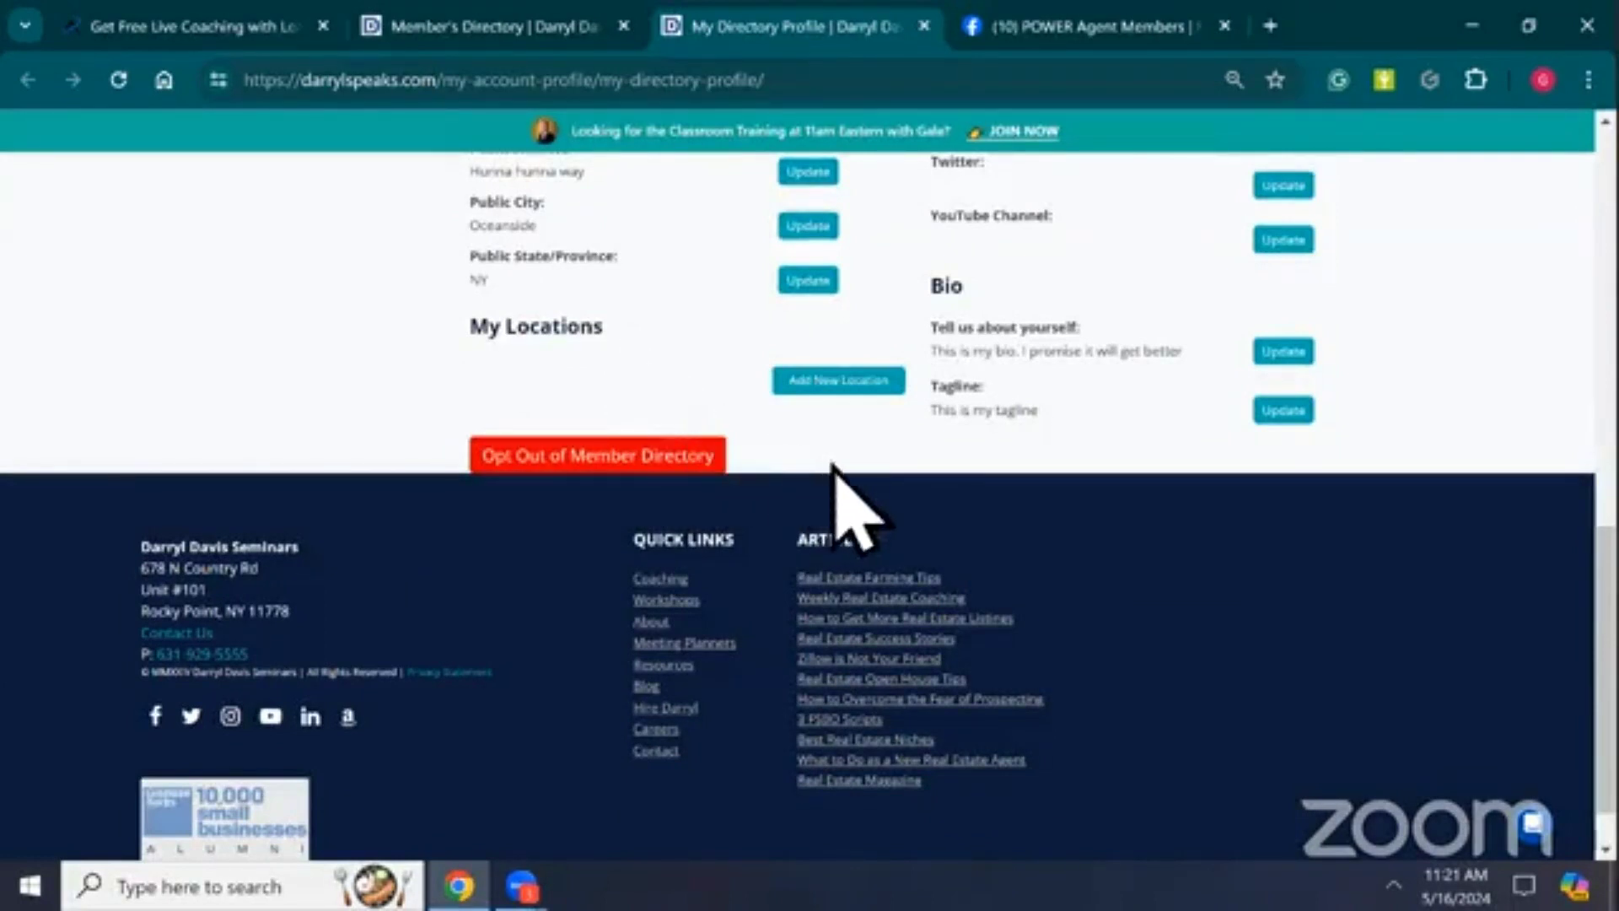
Scroll down to My Locations and zoom the page in with Ctrl+Plus
{"action": "scroll", "coordinate": [843, 497], "scroll_direction": "down", "scroll_amount": 1}
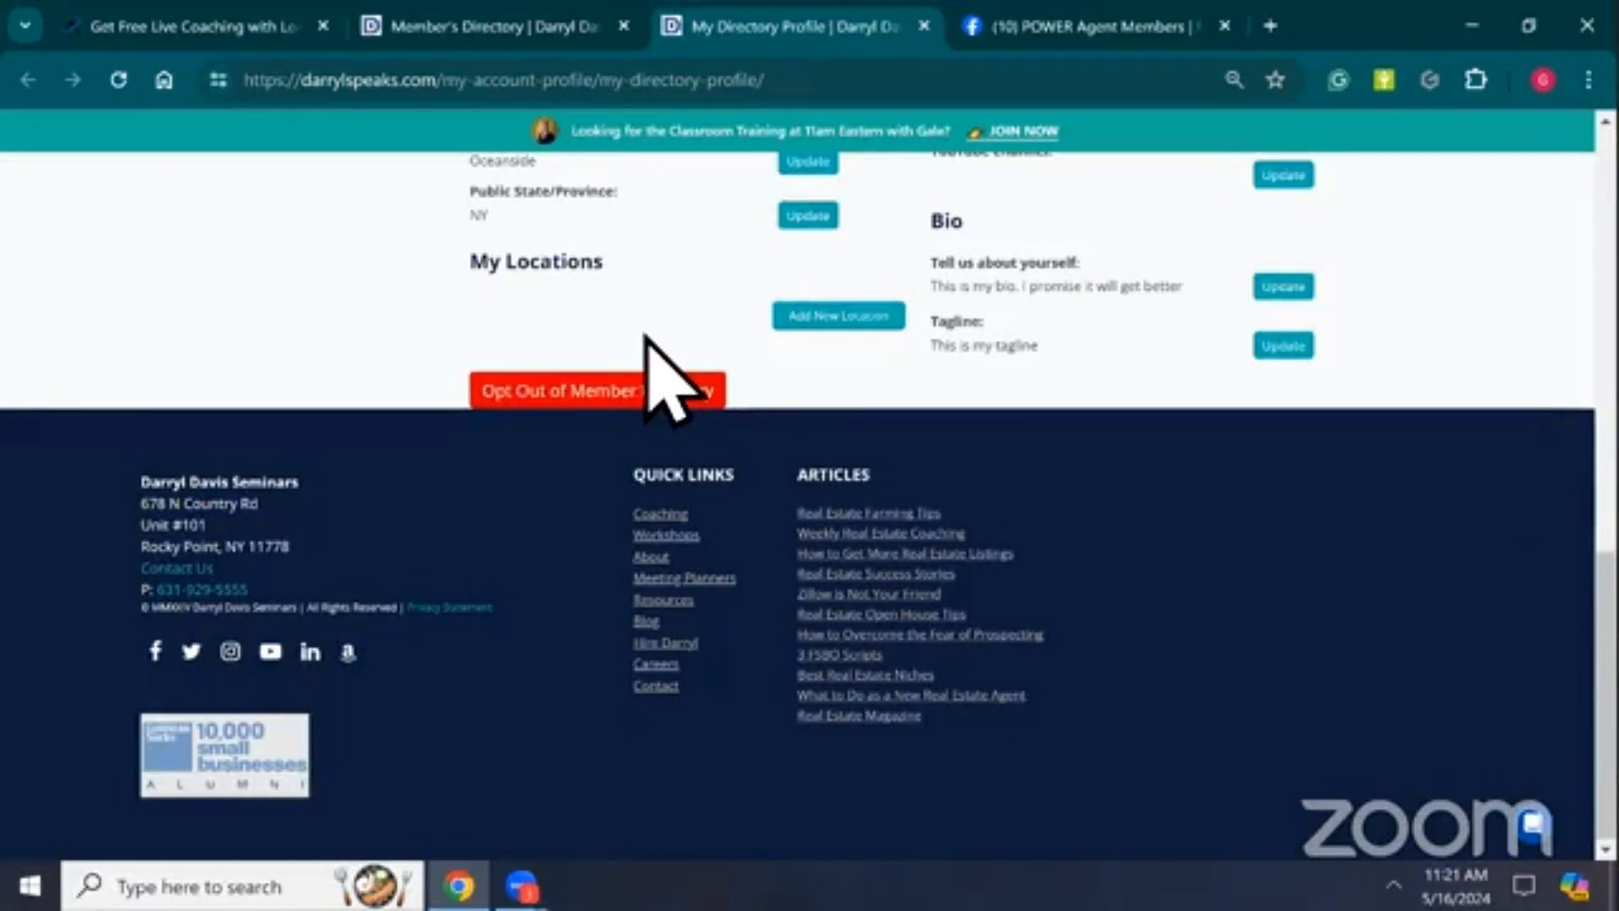
{"action": "key", "text": "ctrl+plus"}
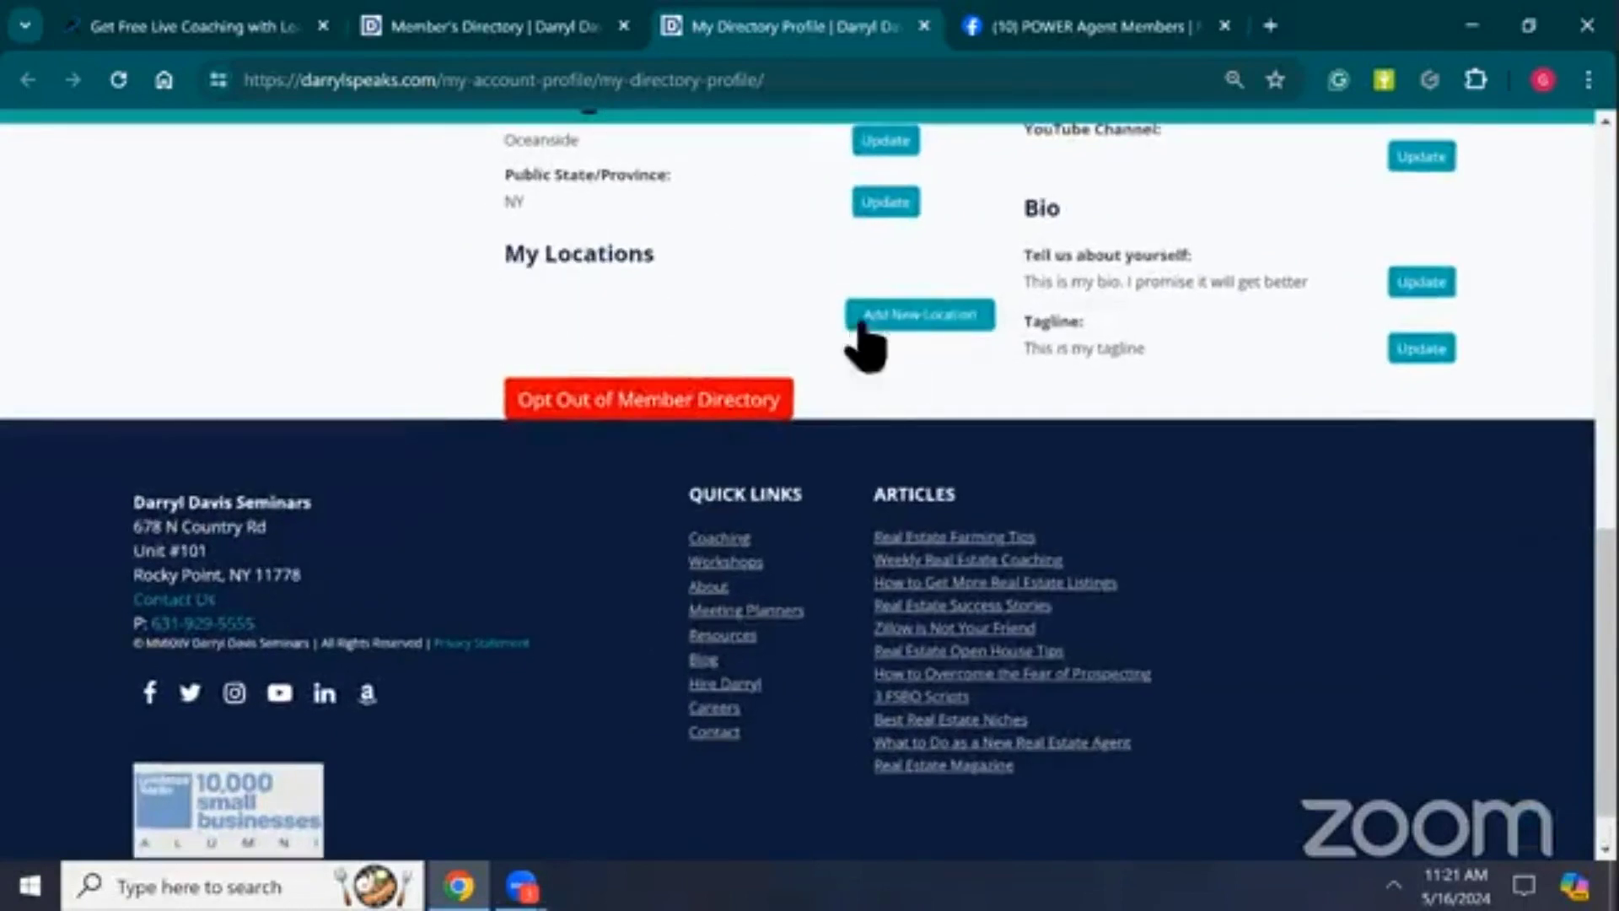
Search 'Amherst' in a new location, pick Amherst, NY, USA, and save it
{"action": "left_click", "coordinate": [936, 325]}
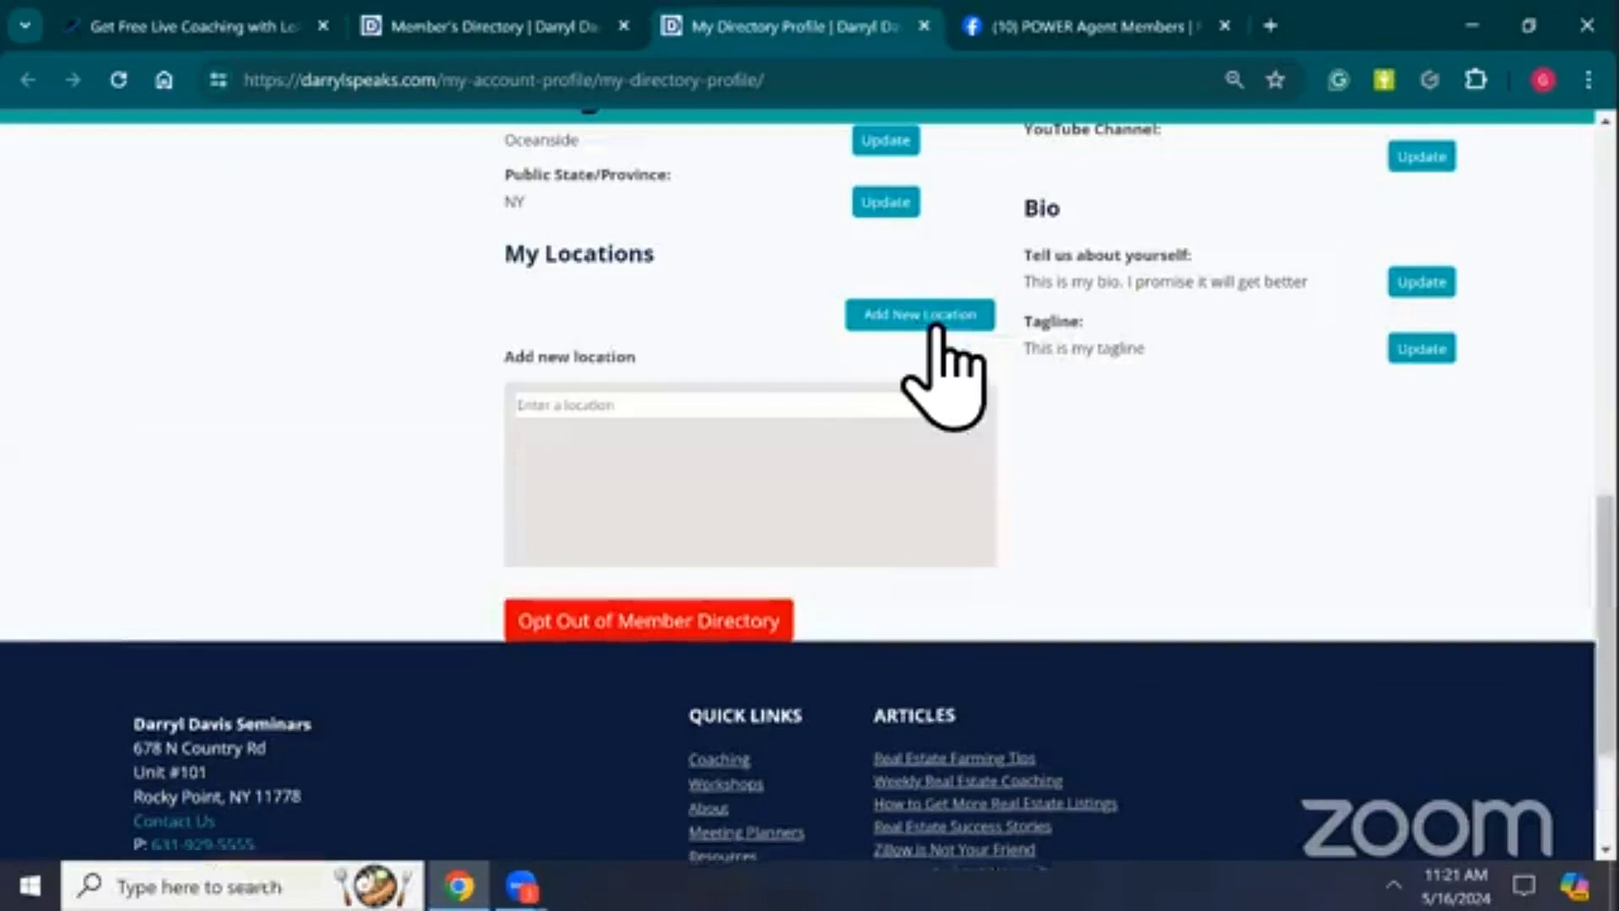
{"action": "scroll", "coordinate": [1294, 518], "scroll_direction": "down", "scroll_amount": 2}
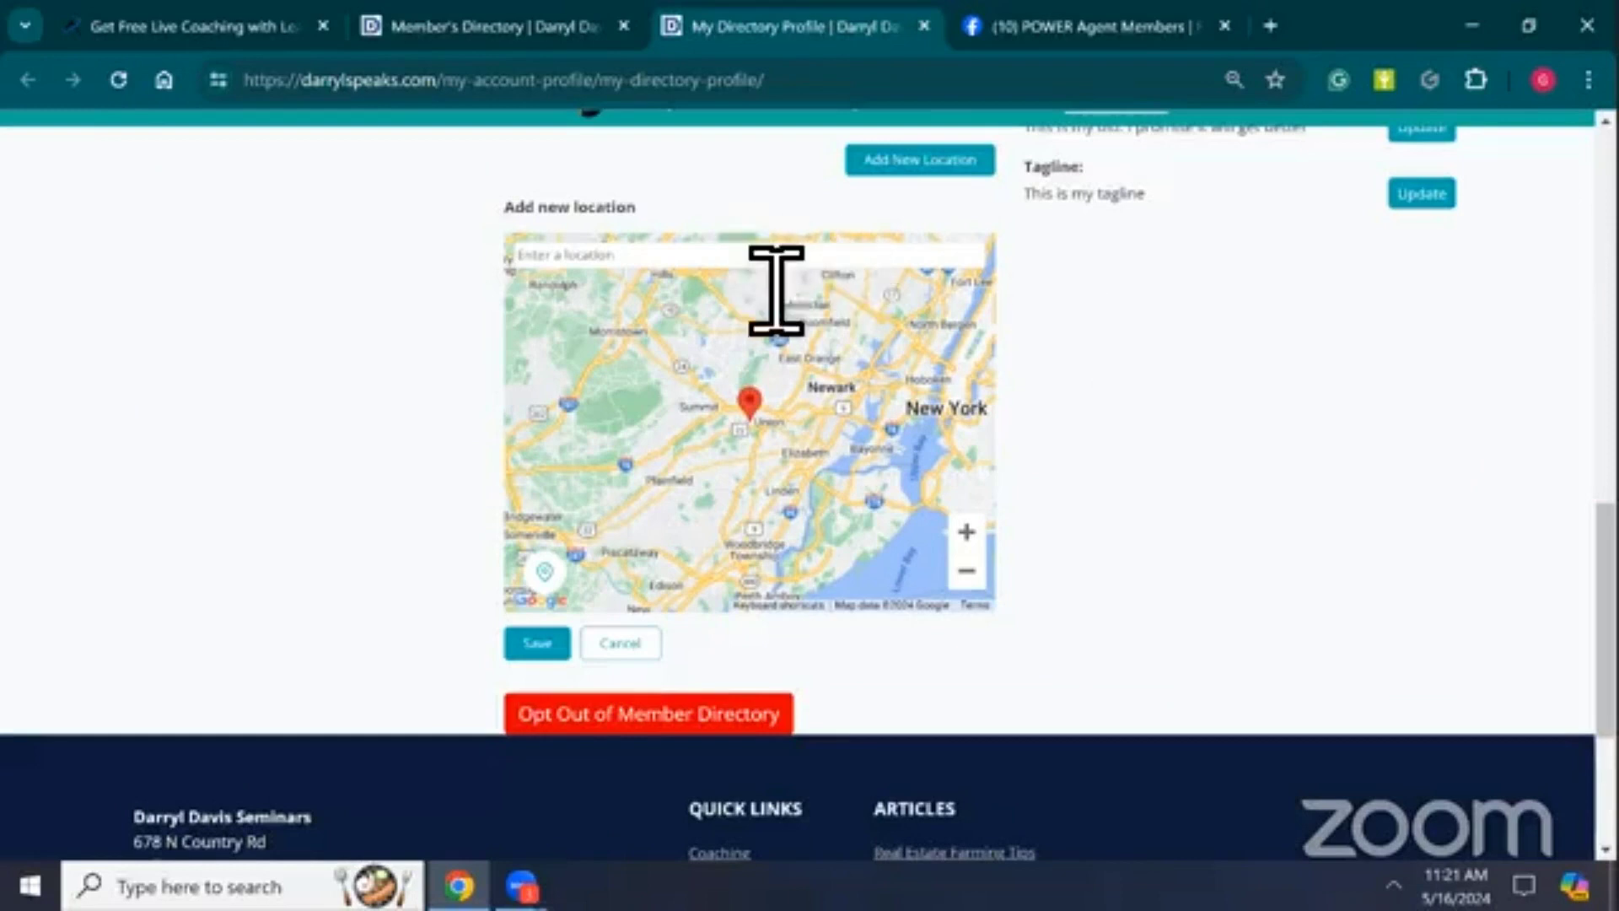
{"action": "left_click", "coordinate": [776, 255]}
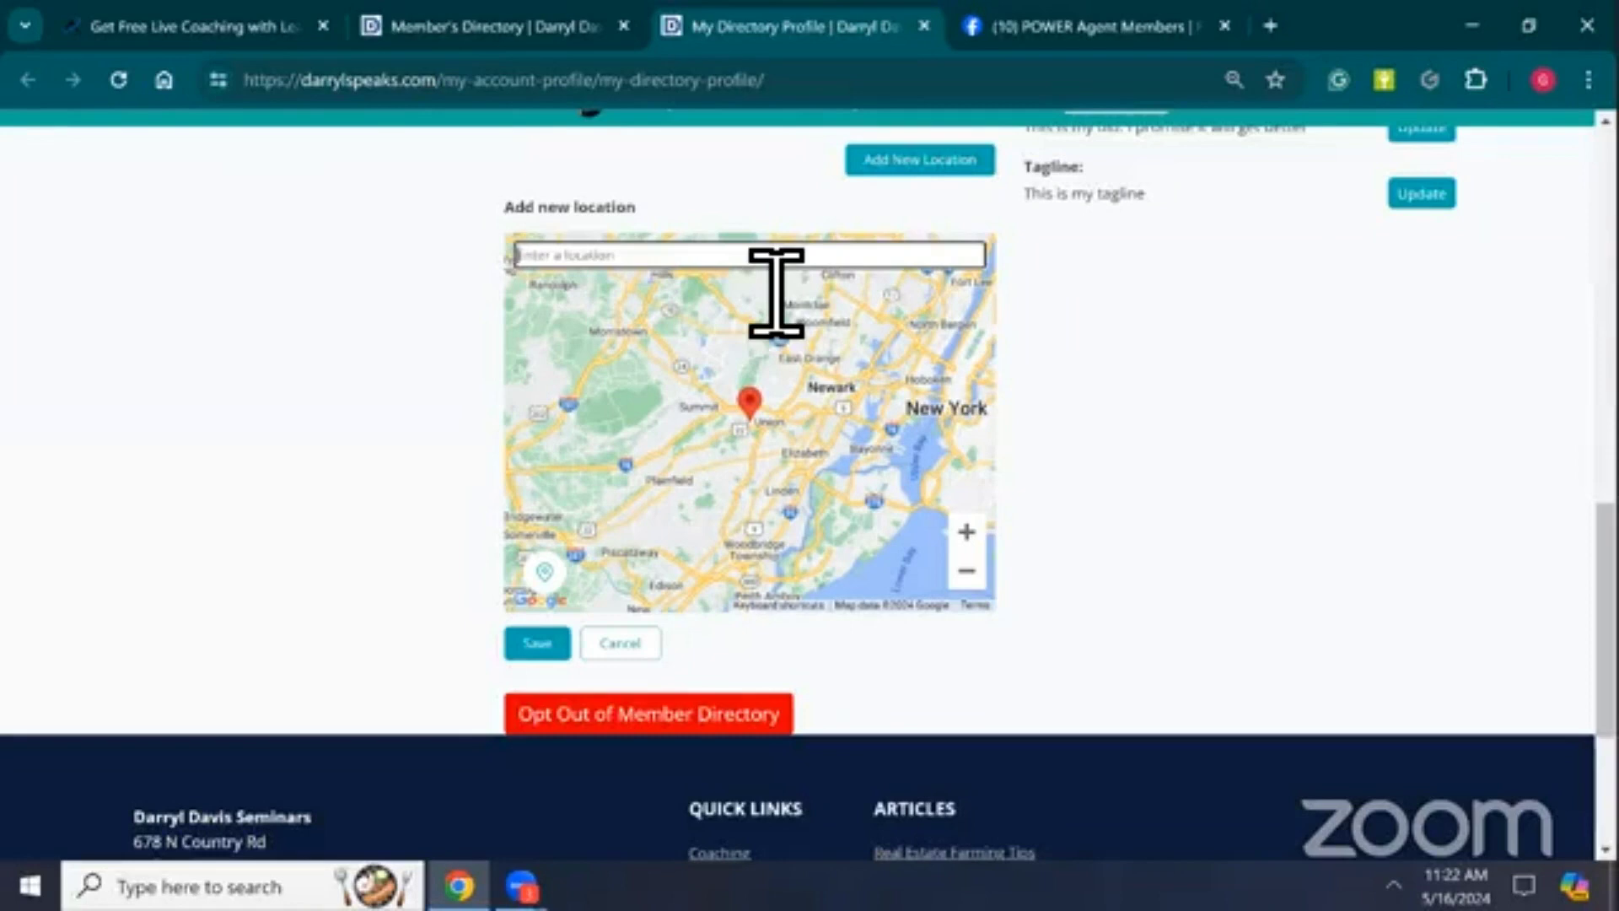
{"action": "type", "text": "Amherst"}
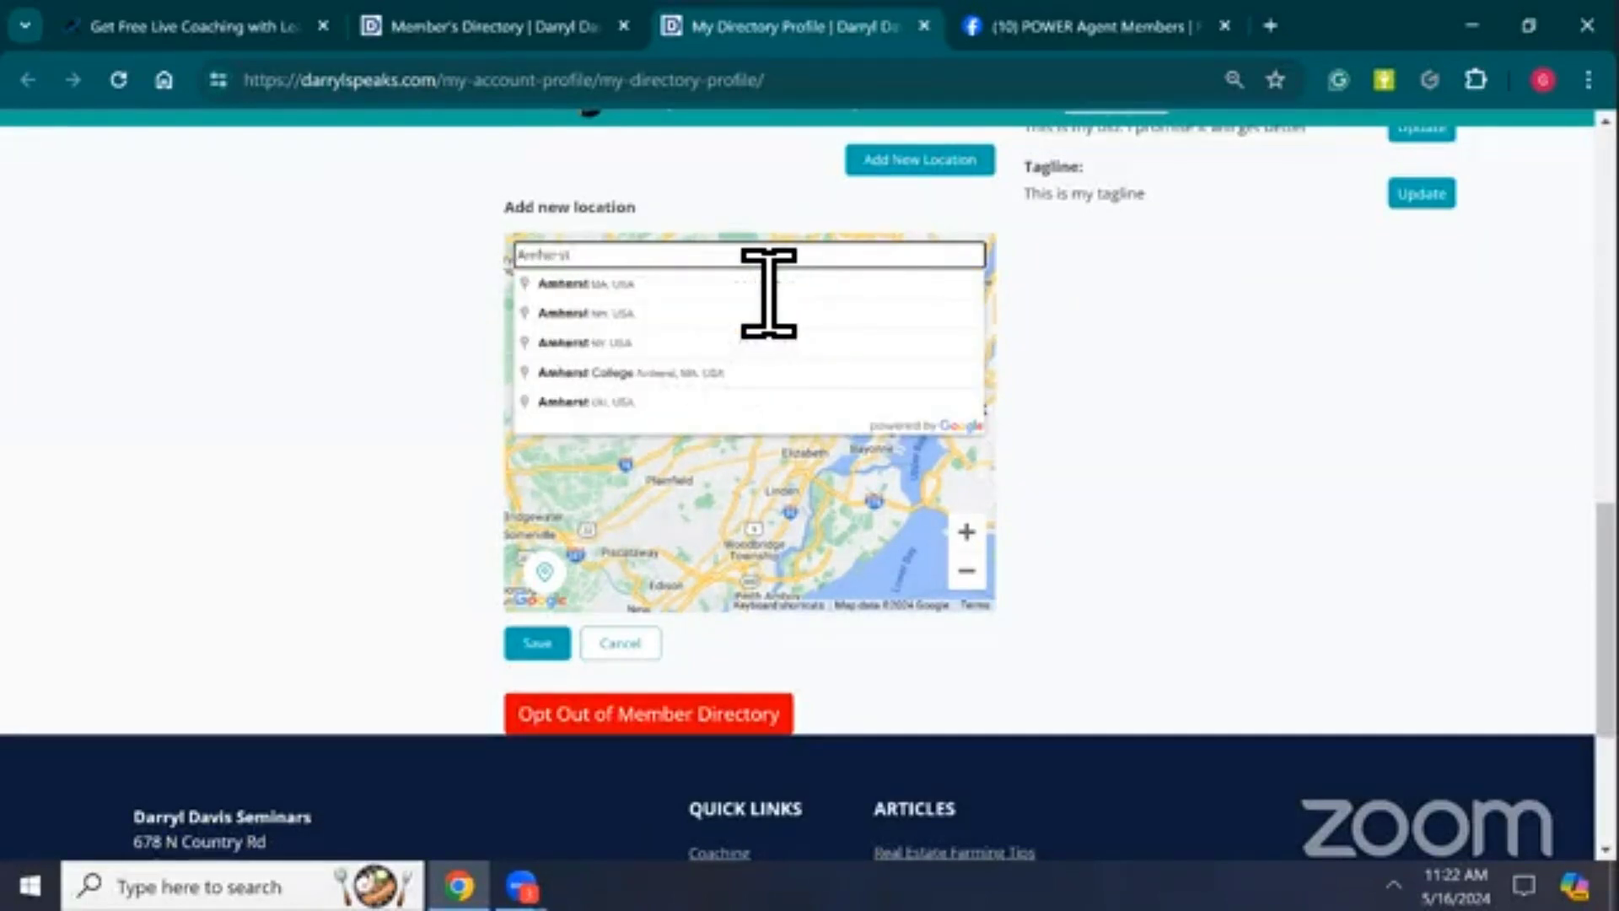
{"action": "key", "text": "ctrl+plus"}
{"action": "key", "text": "ctrl+plus"}
{"action": "key", "text": "ctrl+plus"}
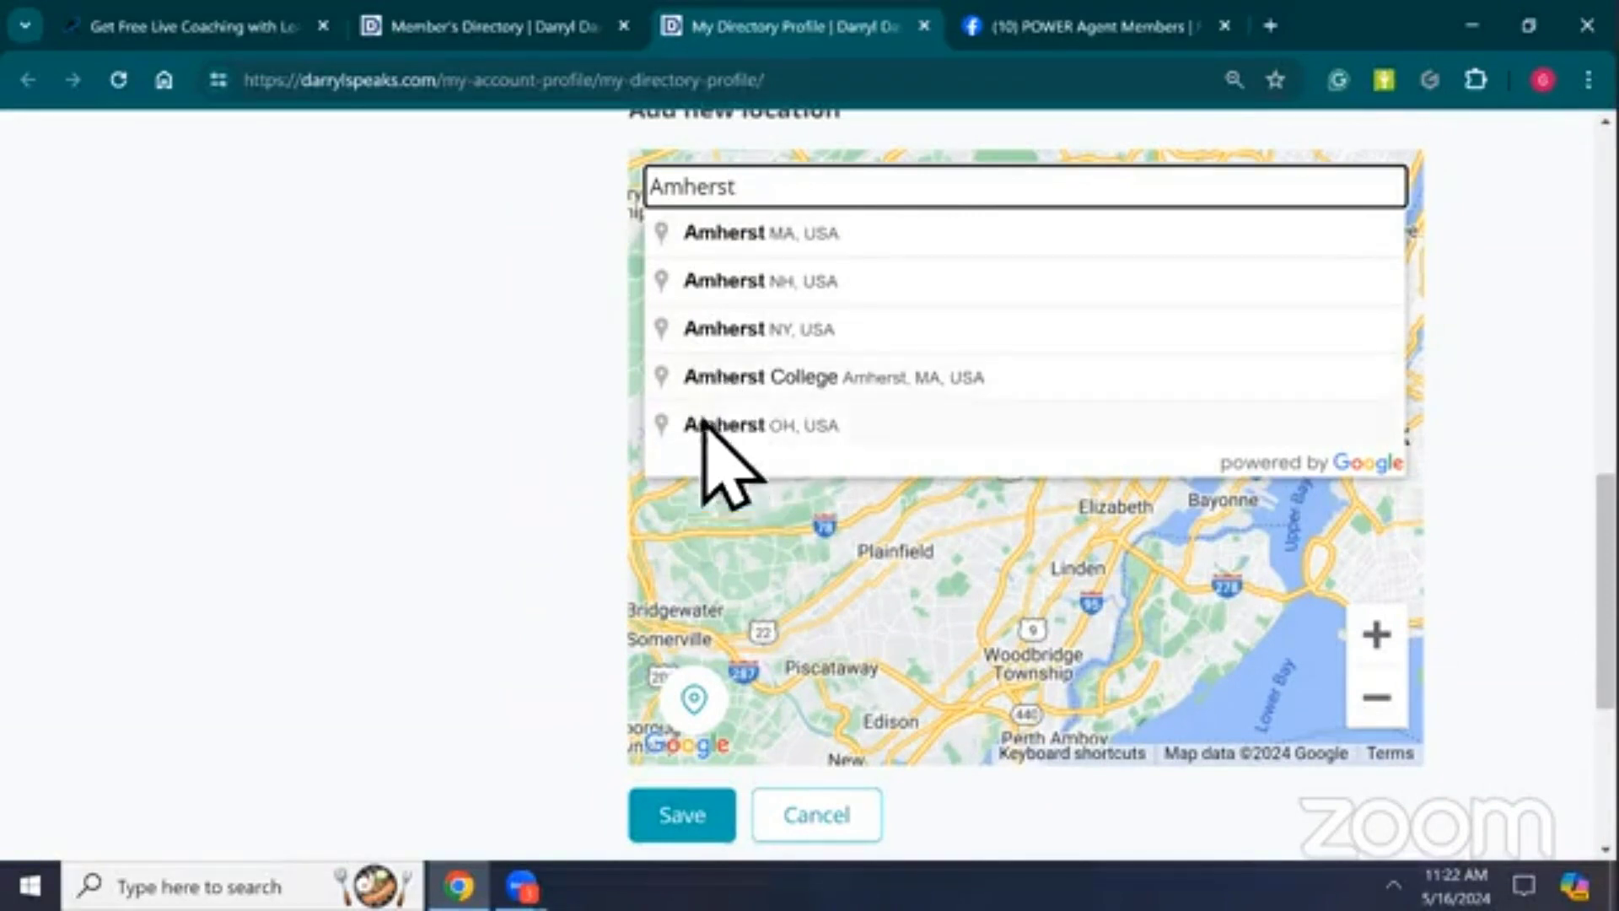
{"action": "left_click", "coordinate": [724, 335]}
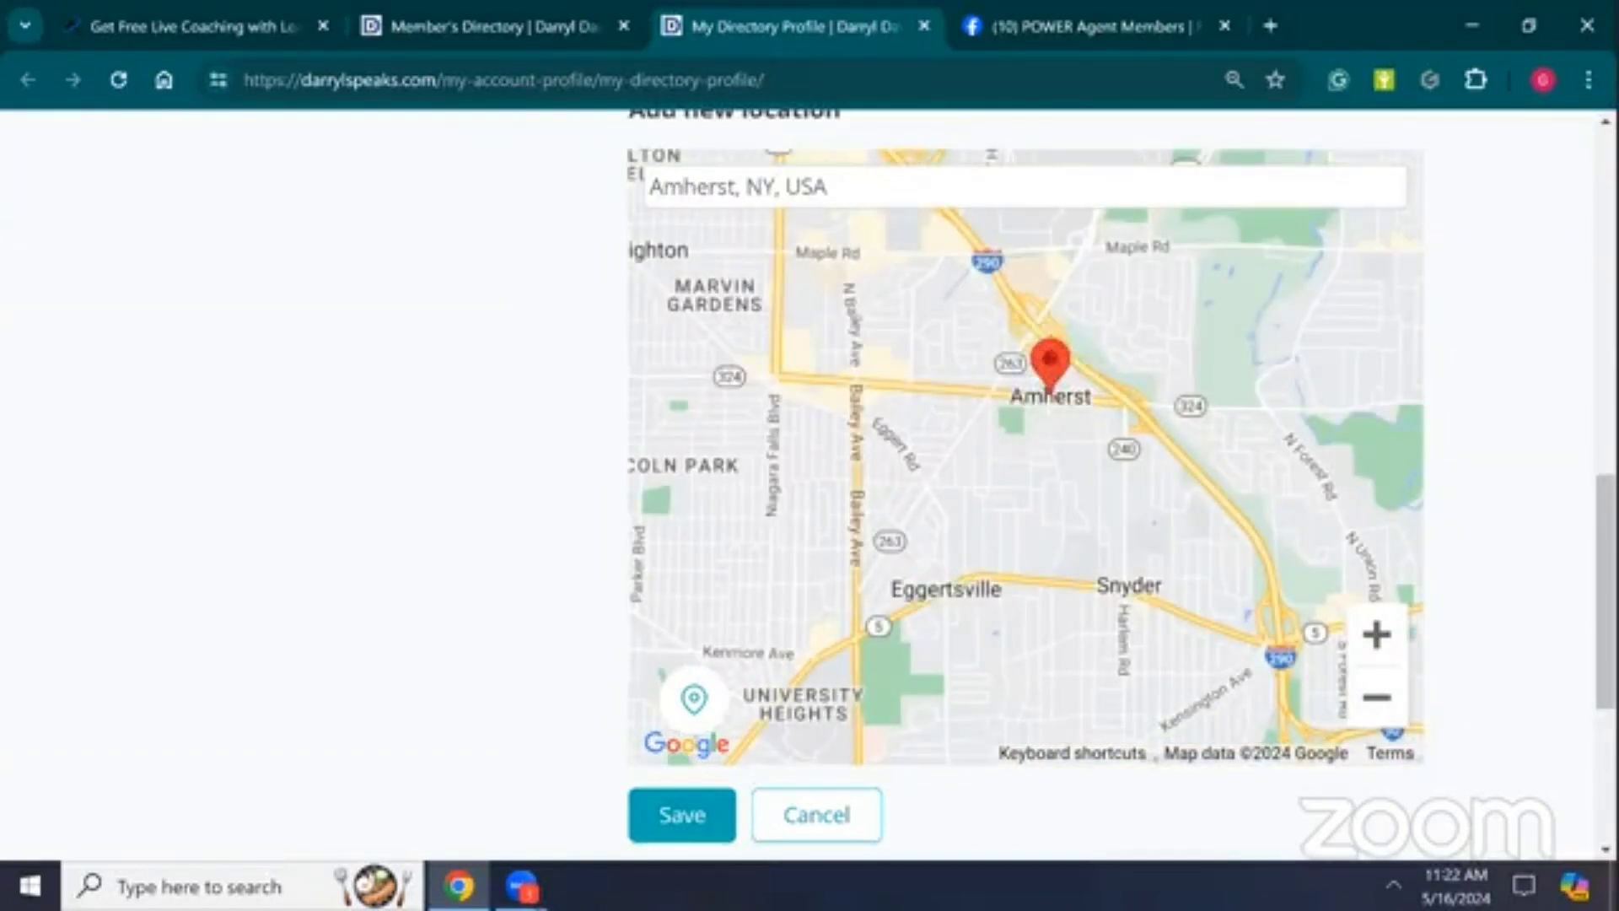
{"action": "key", "text": "ctrl+minus"}
{"action": "key", "text": "ctrl+minus"}
{"action": "key", "text": "ctrl+minus"}
{"action": "key", "text": "ctrl+minus"}
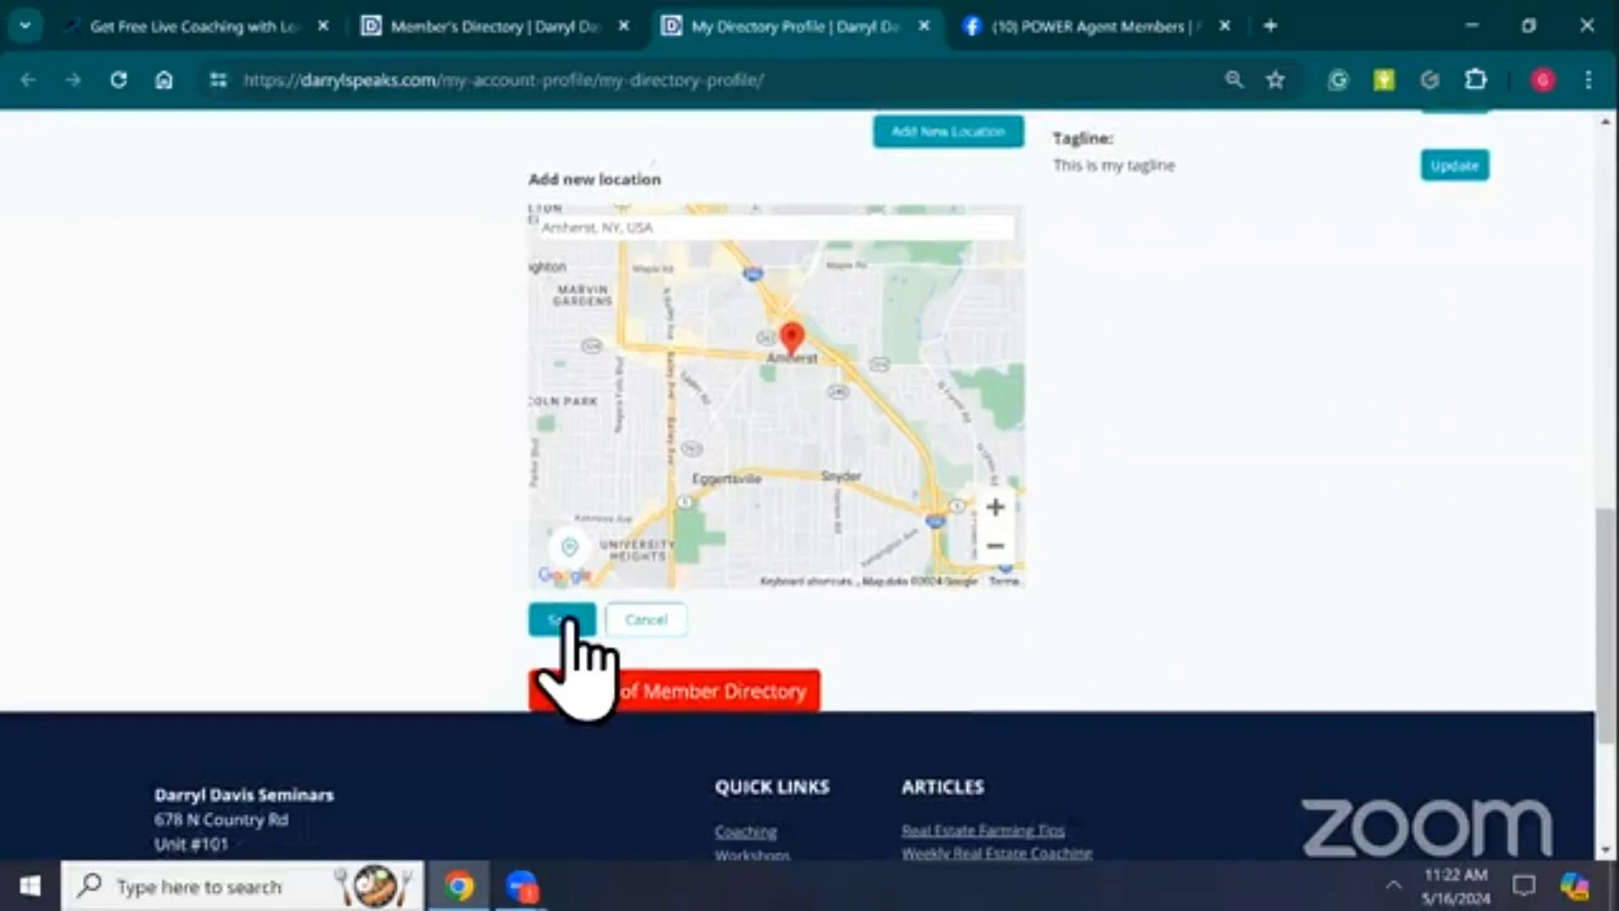
{"action": "left_click", "coordinate": [560, 628]}
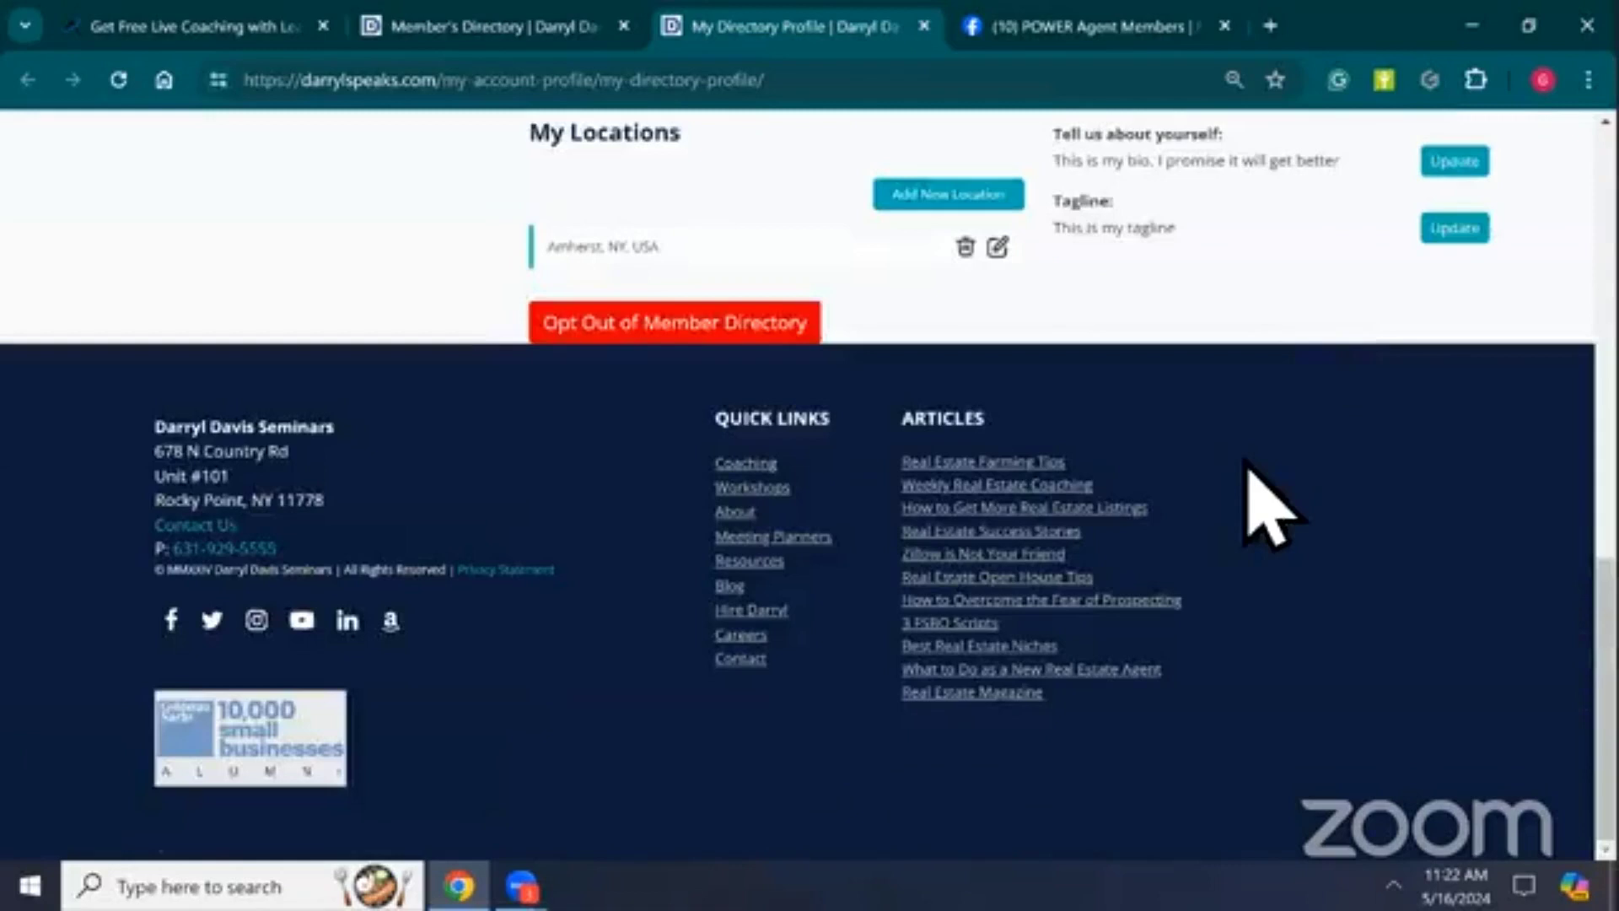
{"action": "scroll", "coordinate": [1264, 506], "scroll_direction": "up", "scroll_amount": 2}
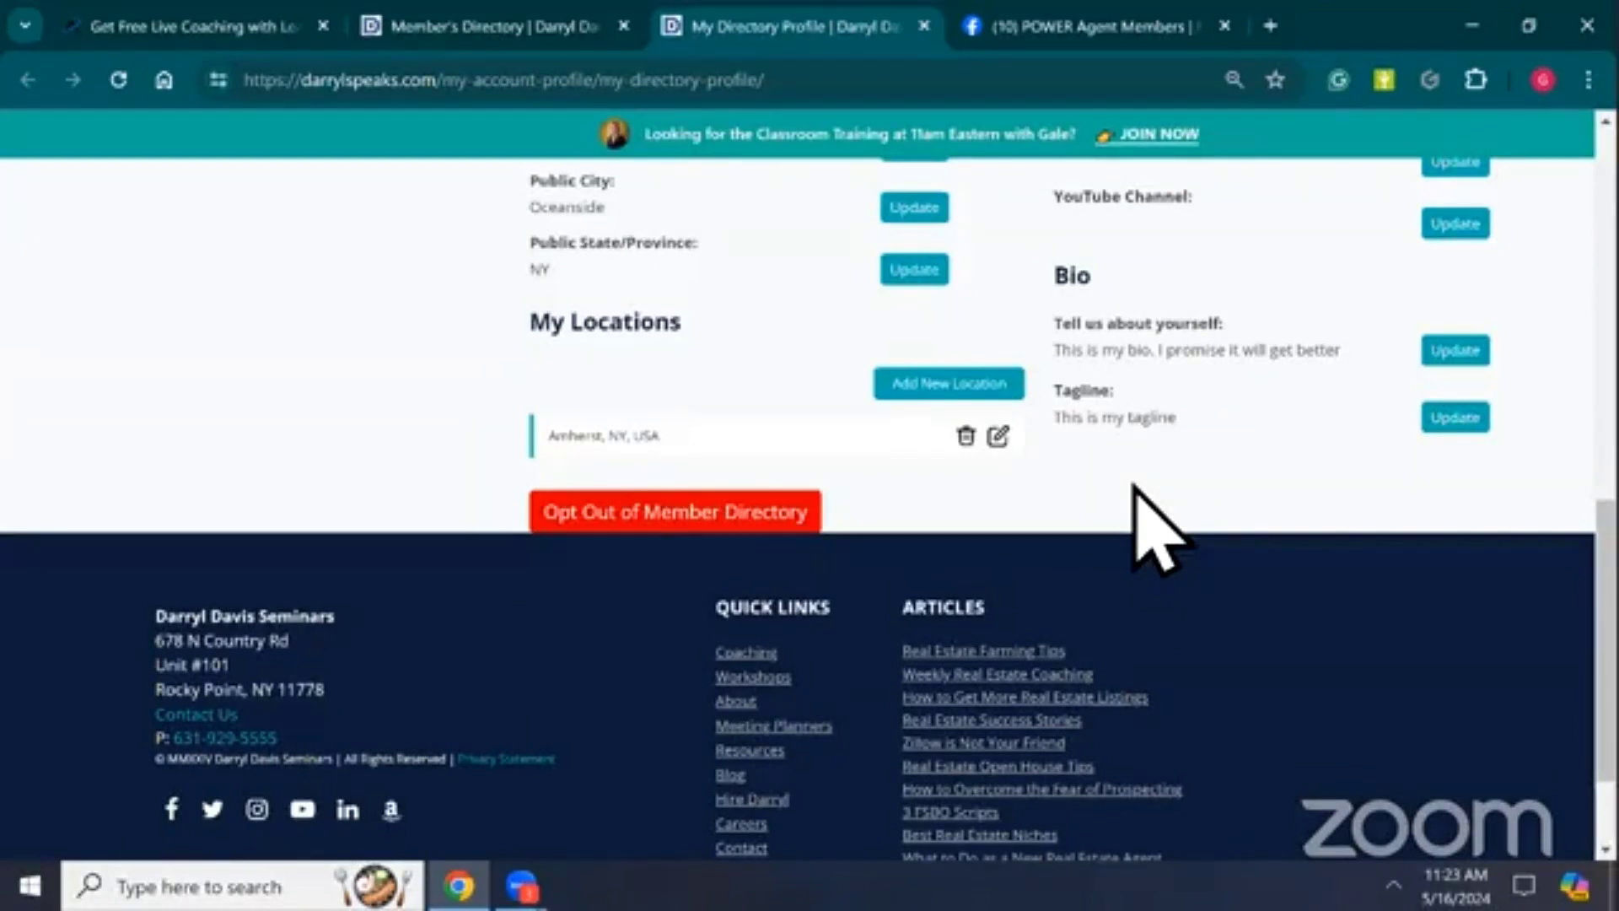
{"action": "left_click", "coordinate": [977, 384]}
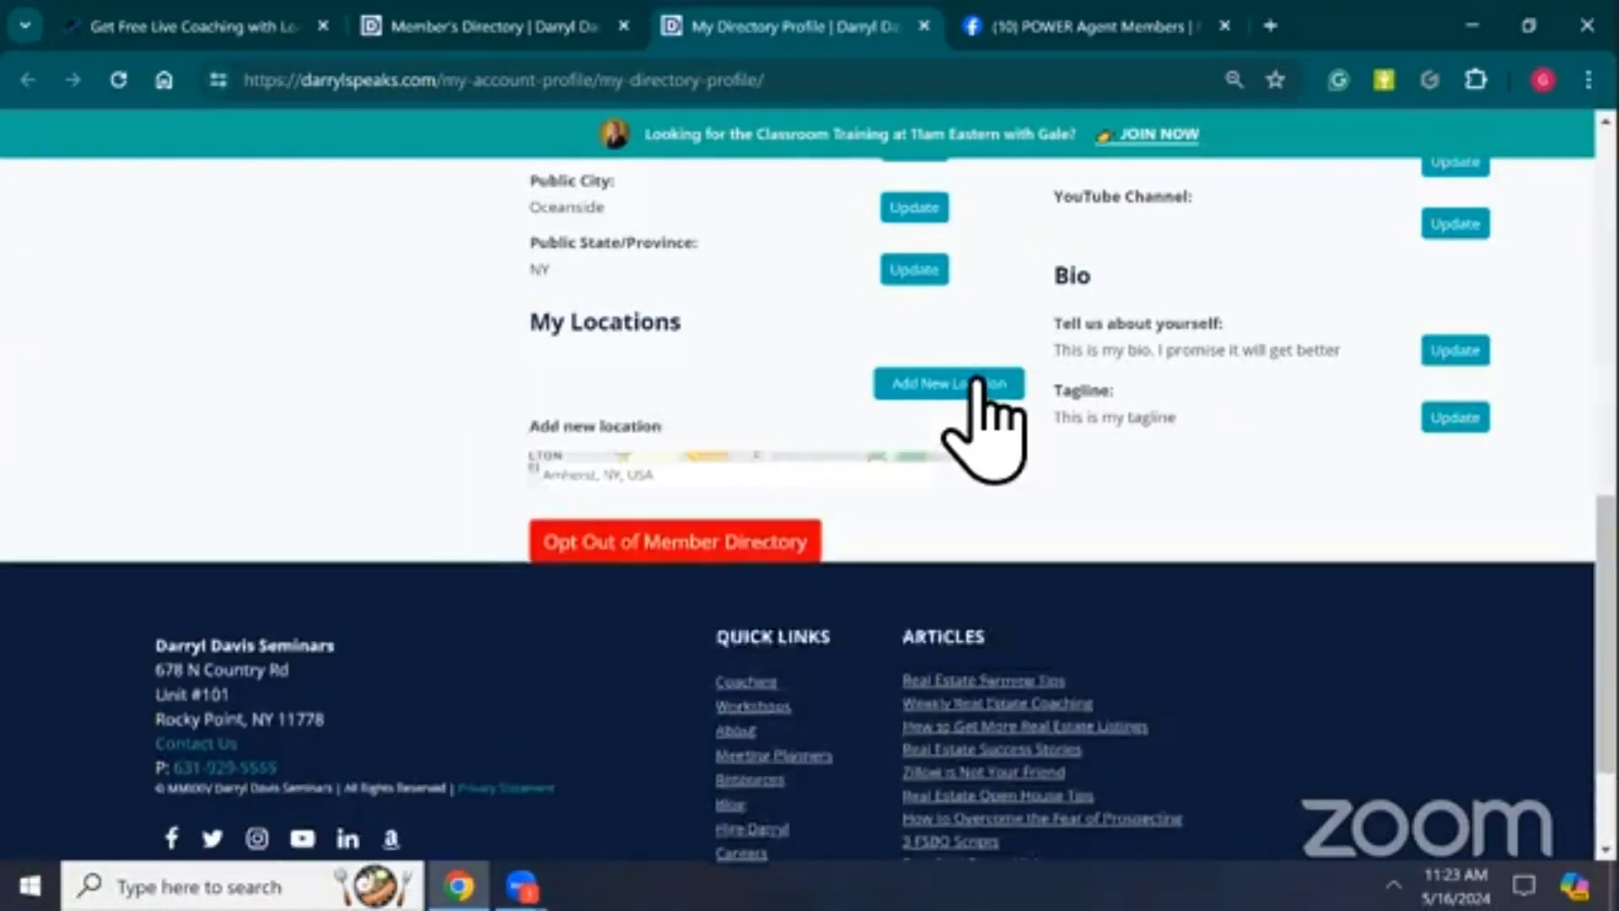
{"action": "scroll", "coordinate": [1215, 614], "scroll_direction": "down", "scroll_amount": 2}
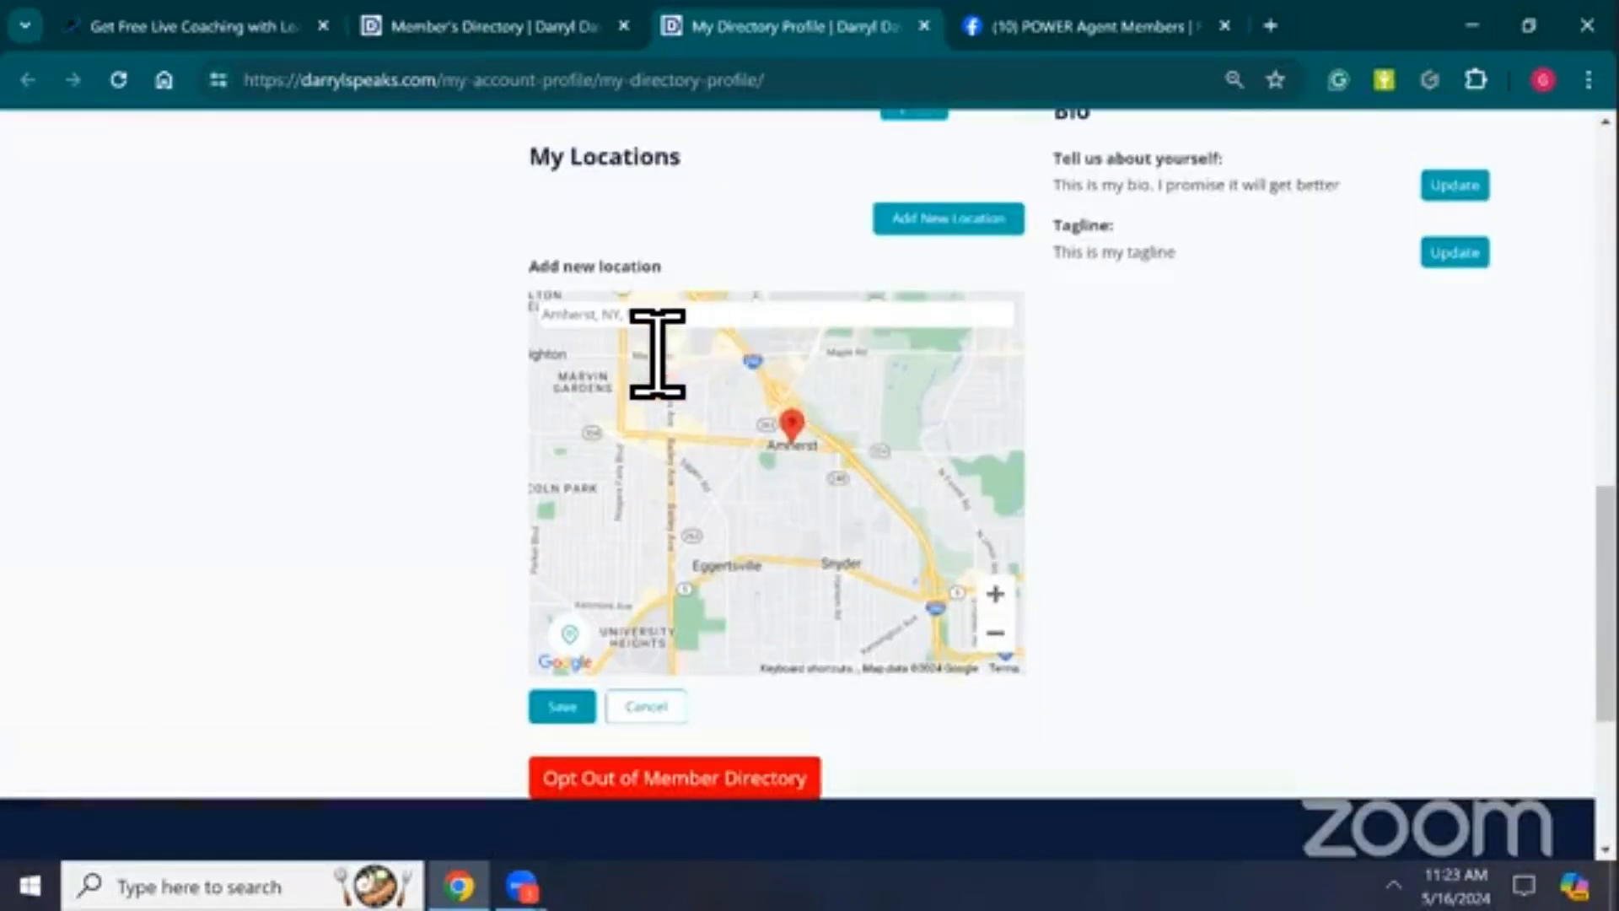
{"action": "left_click", "coordinate": [705, 316]}
{"action": "left_click_drag", "start_coordinate": [705, 316], "coordinate": [535, 313]}
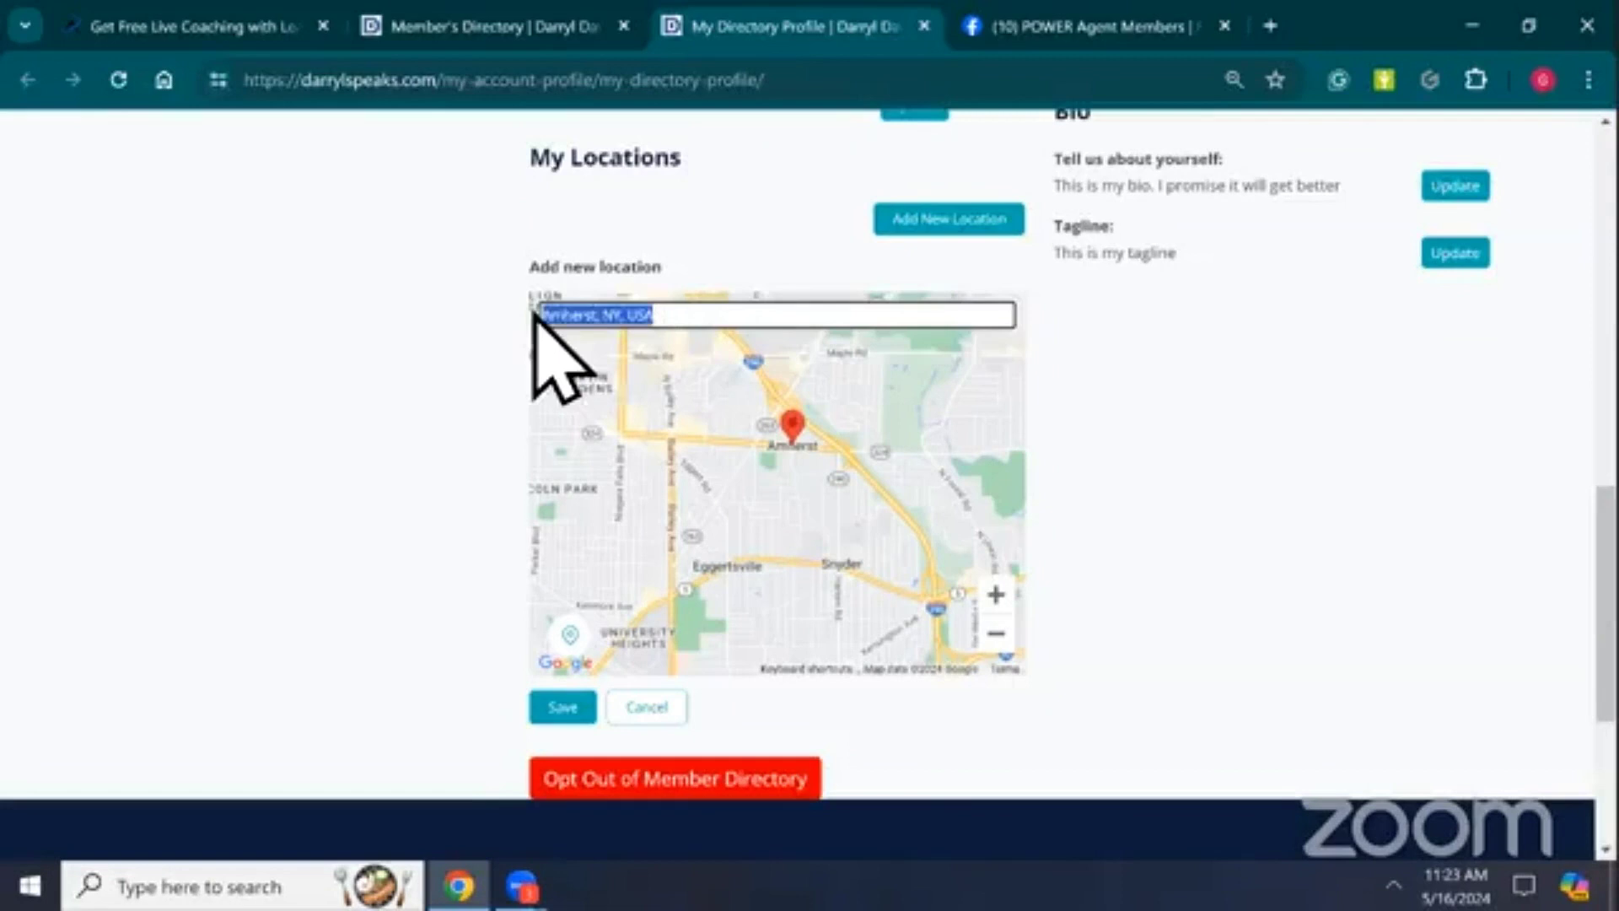
{"action": "type", "text": "stam"}
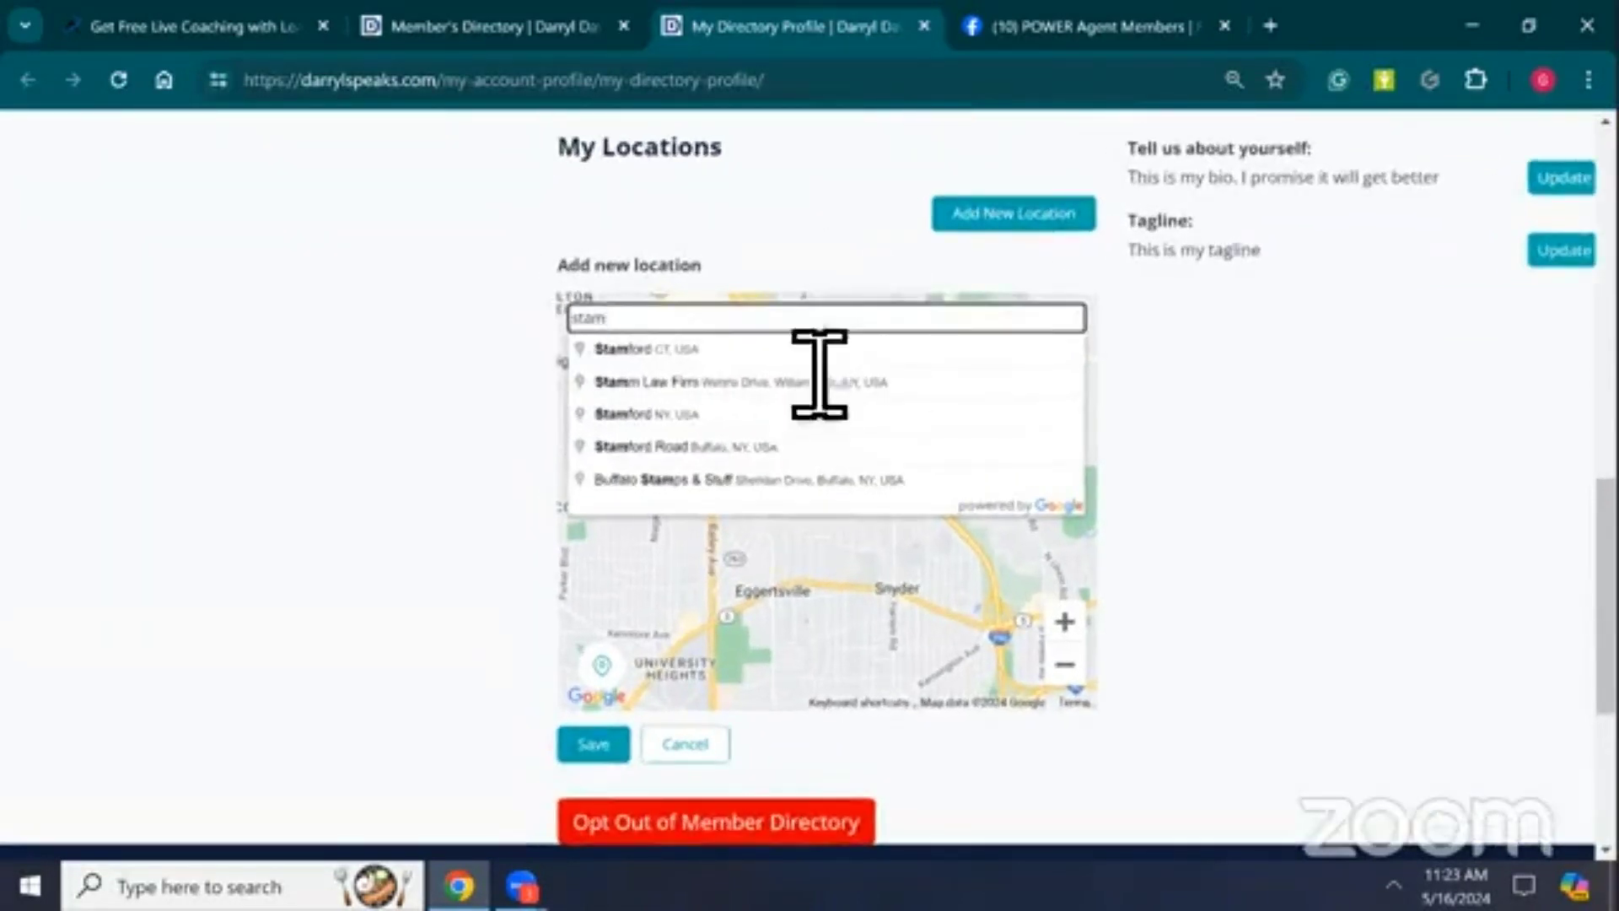
{"action": "left_click", "coordinate": [698, 348]}
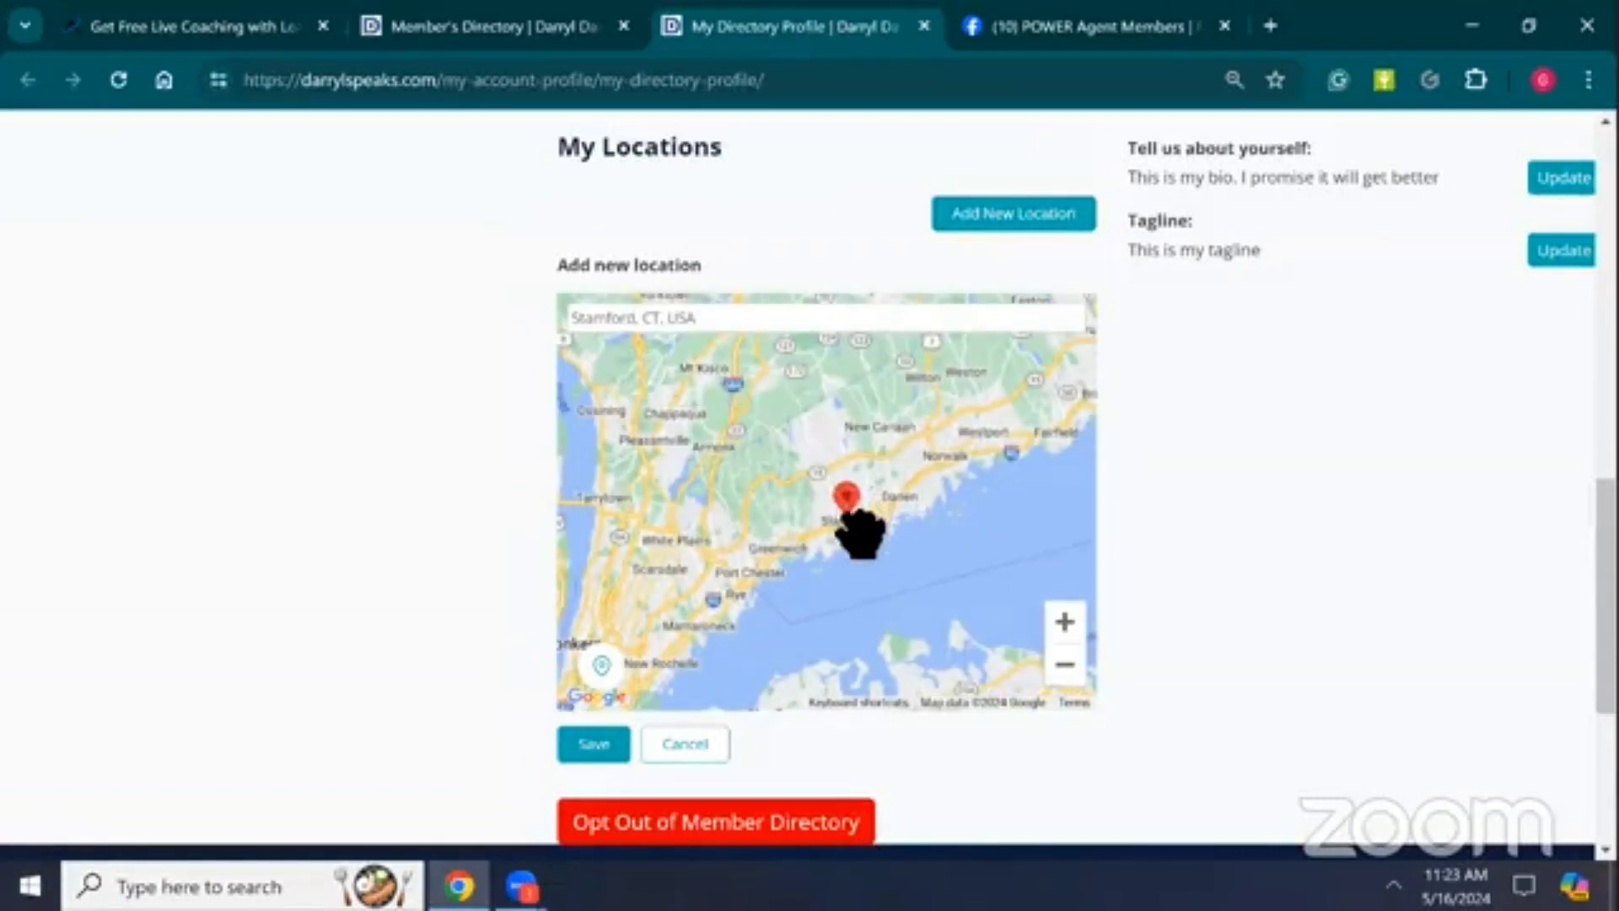
{"action": "left_click", "coordinate": [1030, 221]}
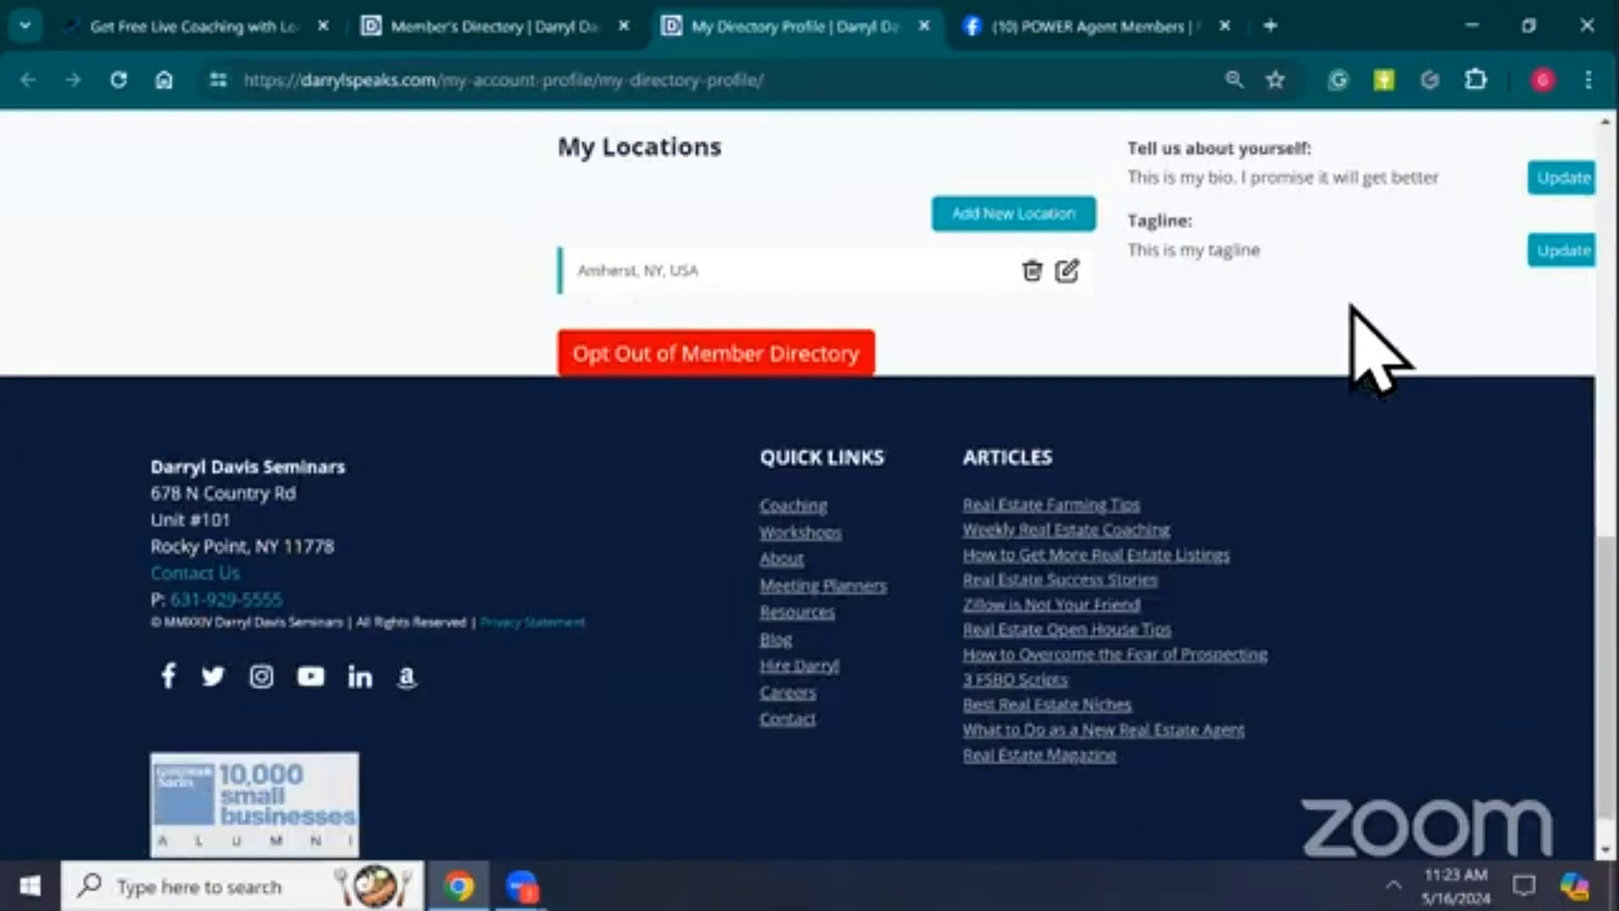
{"action": "scroll", "coordinate": [1353, 310], "scroll_direction": "down", "scroll_amount": 1}
Add Stamford, CT, USA through a new location form and save it
{"action": "scroll", "coordinate": [1353, 310], "scroll_direction": "up", "scroll_amount": 3}
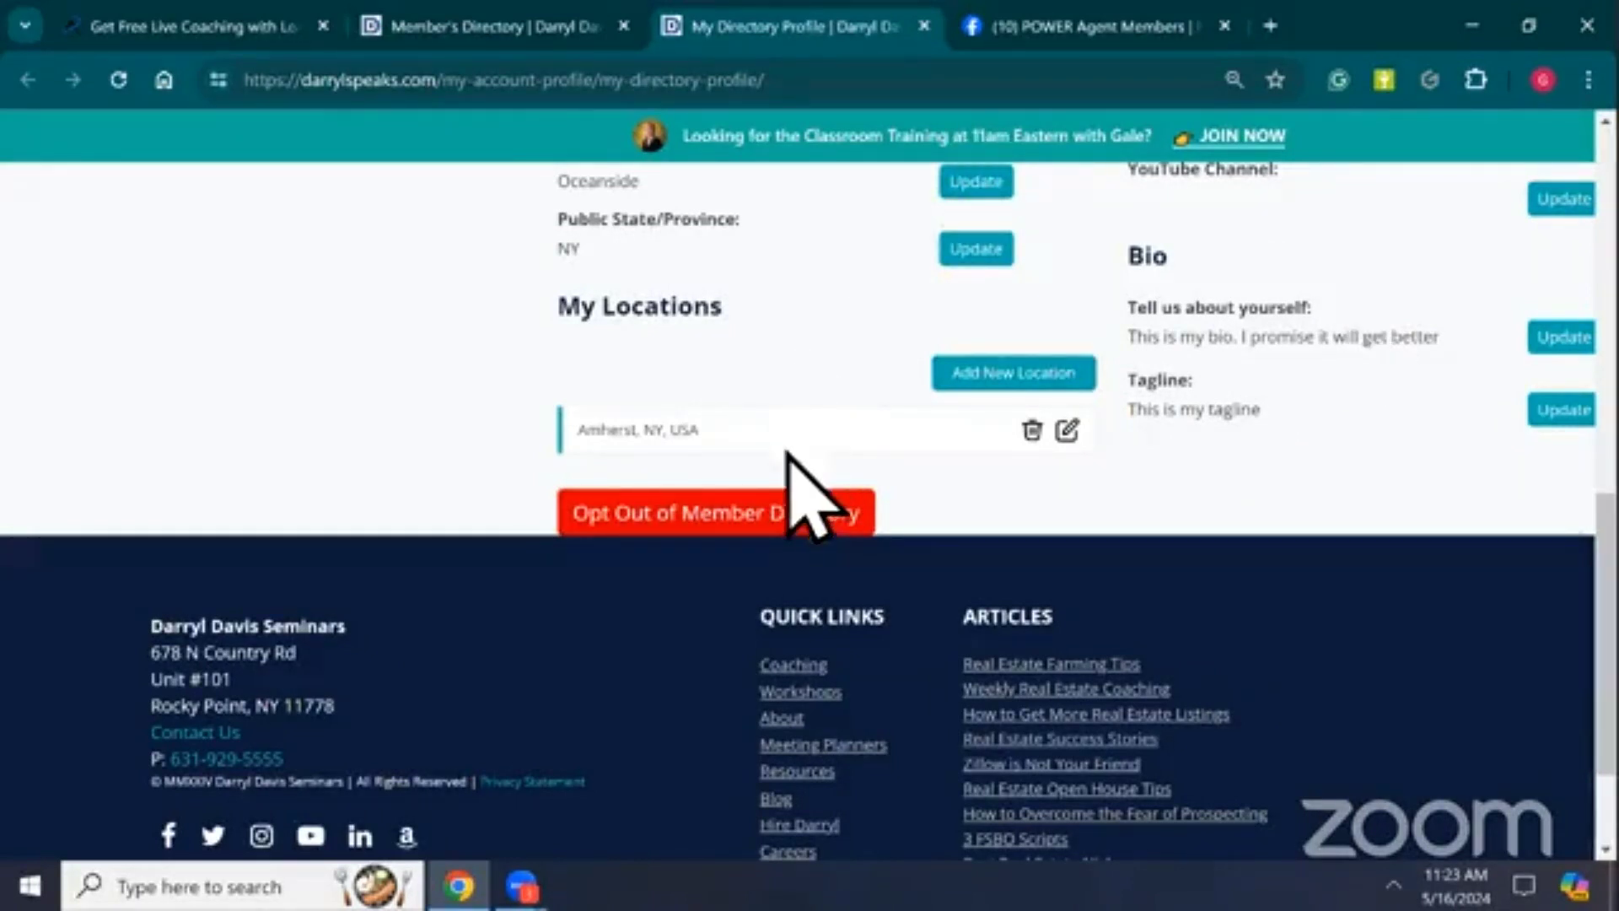
{"action": "left_click", "coordinate": [999, 373]}
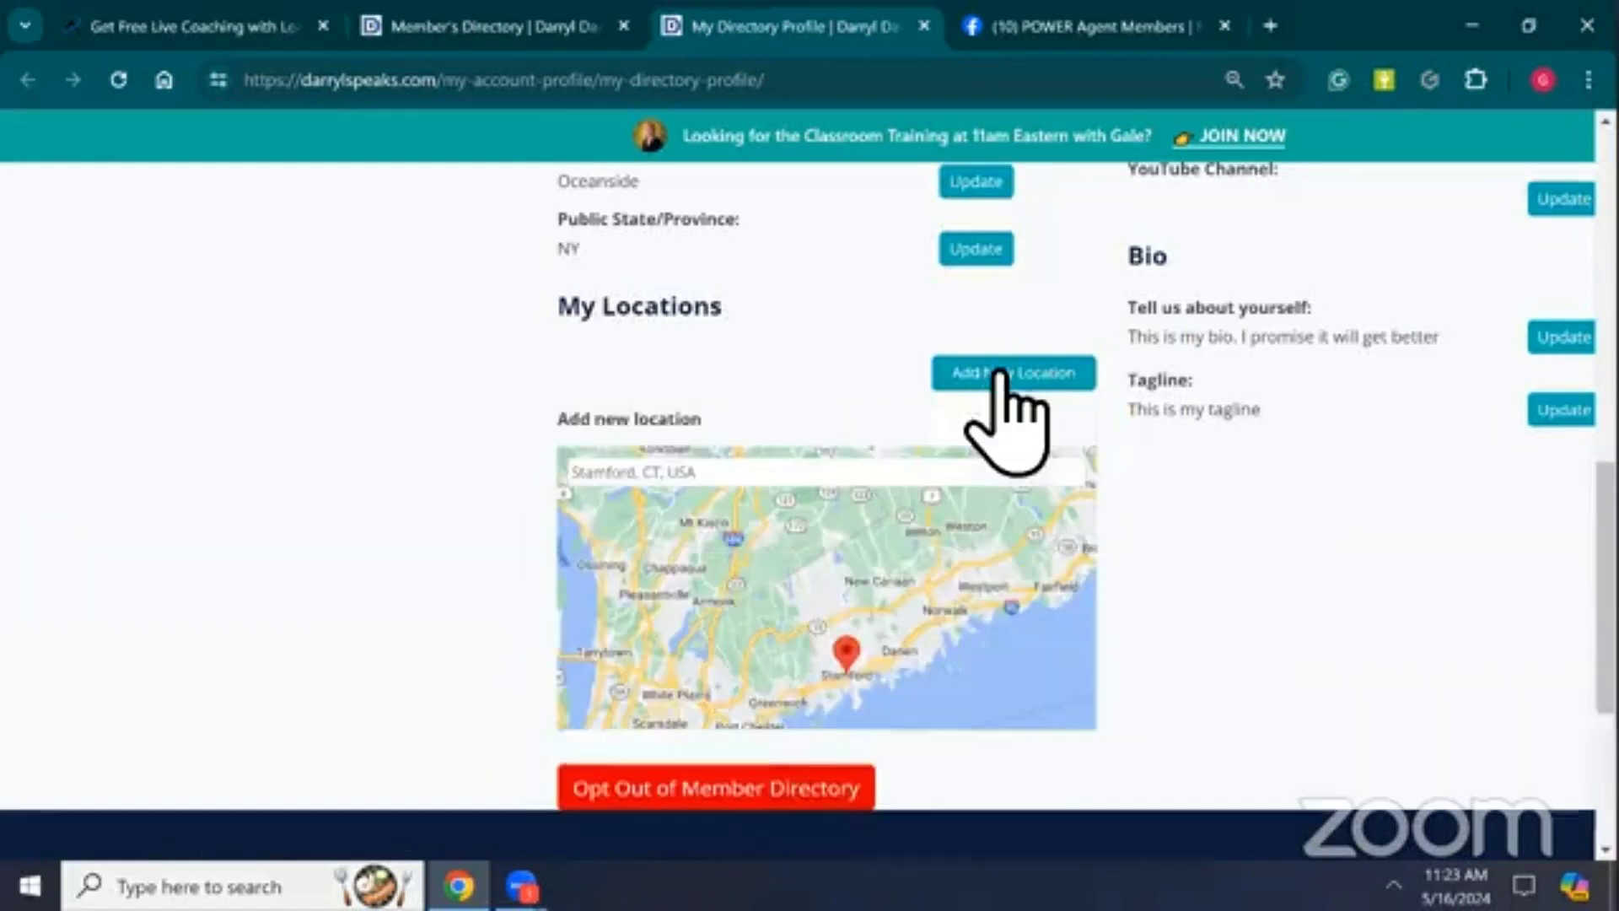
{"action": "scroll", "coordinate": [842, 514], "scroll_direction": "down", "scroll_amount": 3}
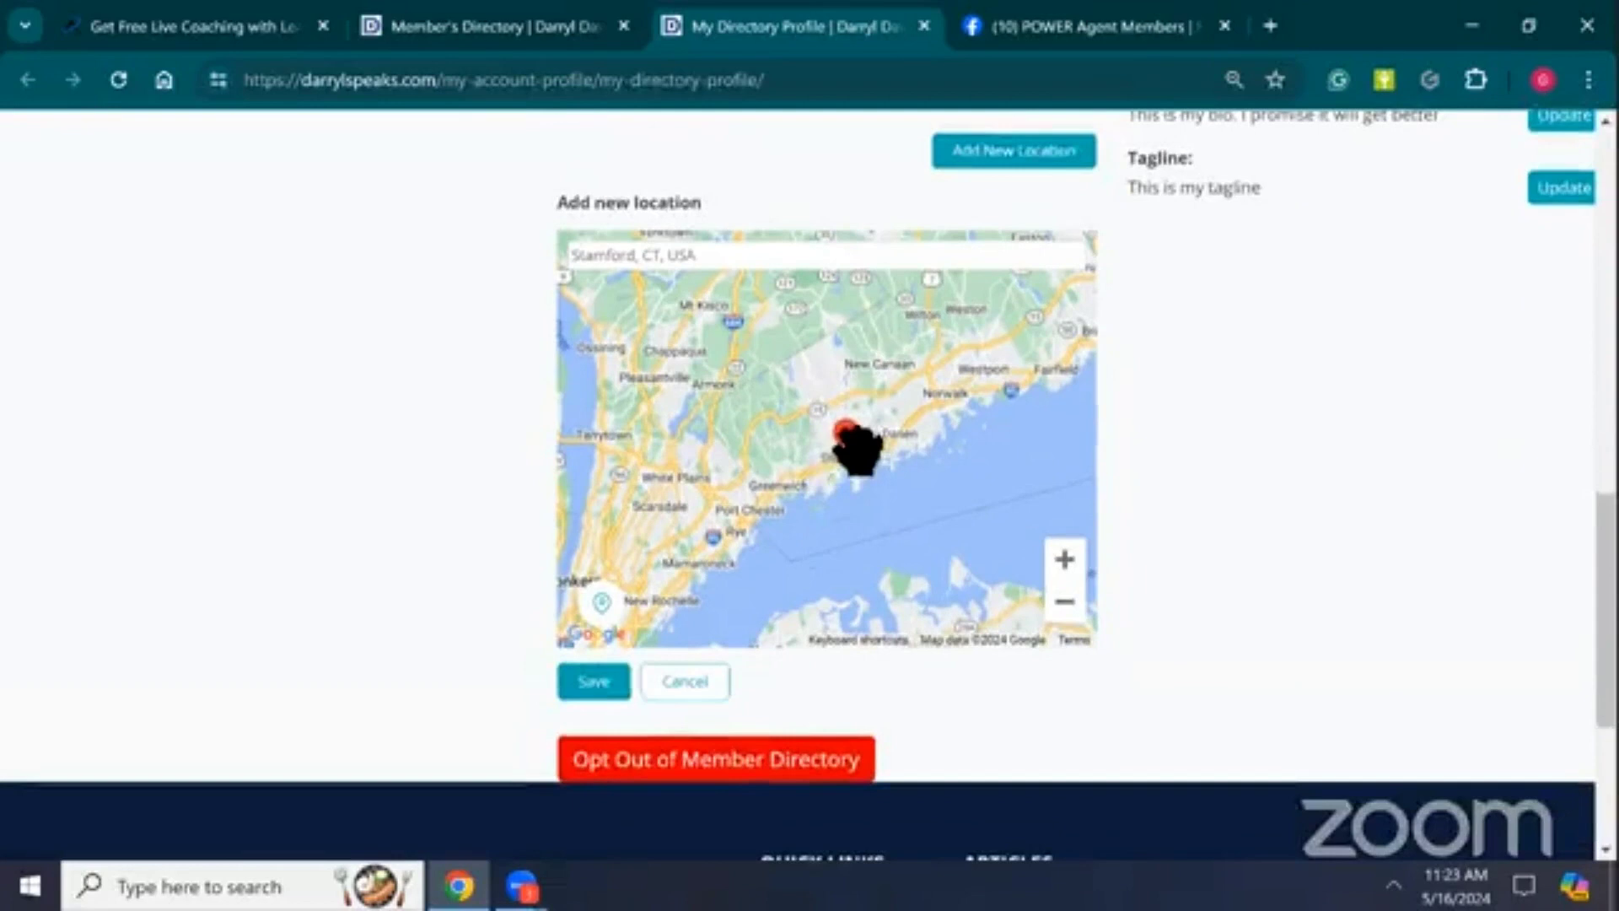
{"action": "left_click", "coordinate": [620, 683]}
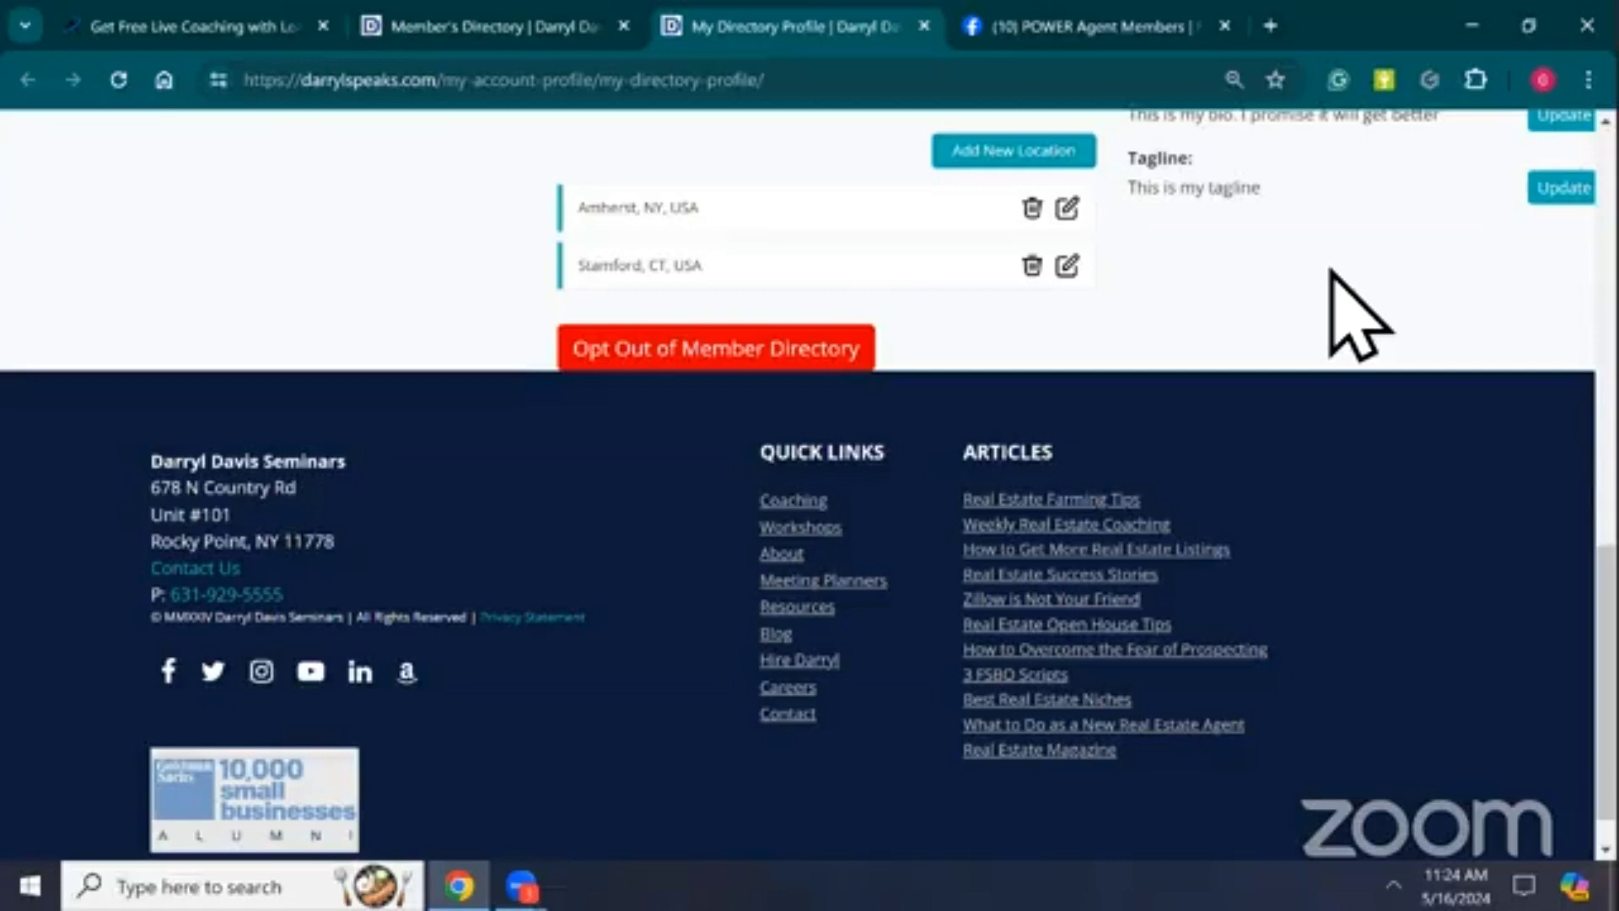
Replace the location search with 'Lakeview', choose Lakeview, NY, USA, and save it
{"action": "left_click", "coordinate": [1021, 154]}
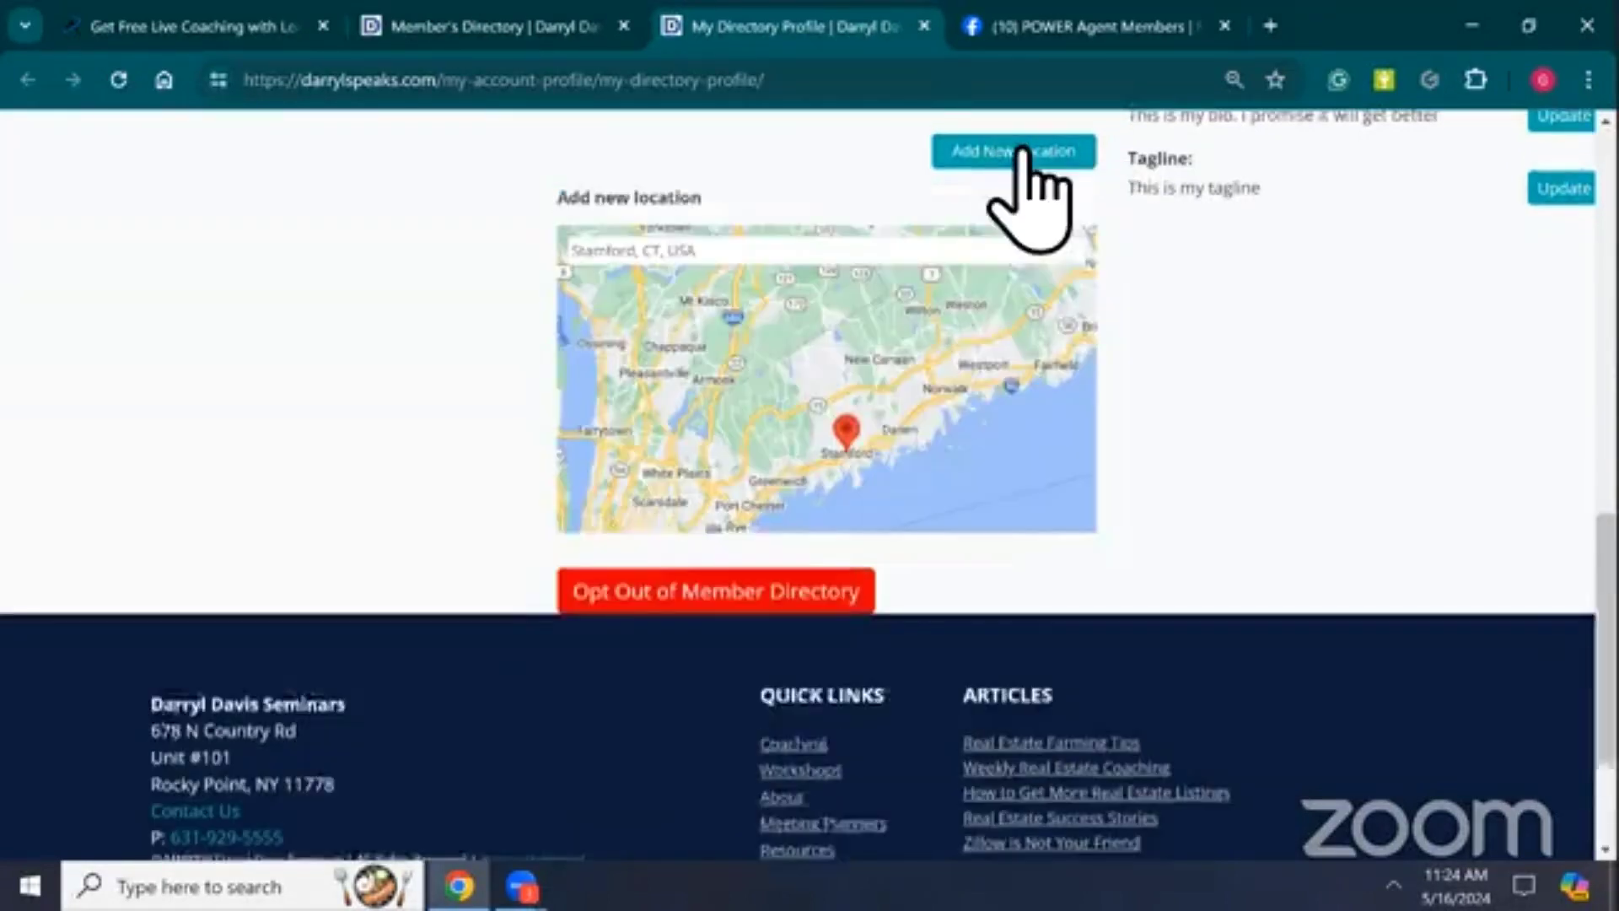
{"action": "key", "text": "BackSpace"}
{"action": "key", "text": "BackSpace"}
{"action": "key", "text": "BackSpace"}
{"action": "key", "text": "BackSpace"}
{"action": "key", "text": "BackSpace"}
{"action": "key", "text": "BackSpace"}
{"action": "key", "text": "BackSpace"}
{"action": "key", "text": "BackSpace"}
{"action": "key", "text": "BackSpace"}
{"action": "key", "text": "BackSpace"}
{"action": "key", "text": "BackSpace"}
{"action": "key", "text": "BackSpace"}
{"action": "key", "text": "BackSpace"}
{"action": "key", "text": "BackSpace"}
{"action": "key", "text": "BackSpace"}
{"action": "key", "text": "BackSpace"}
{"action": "key", "text": "BackSpace"}
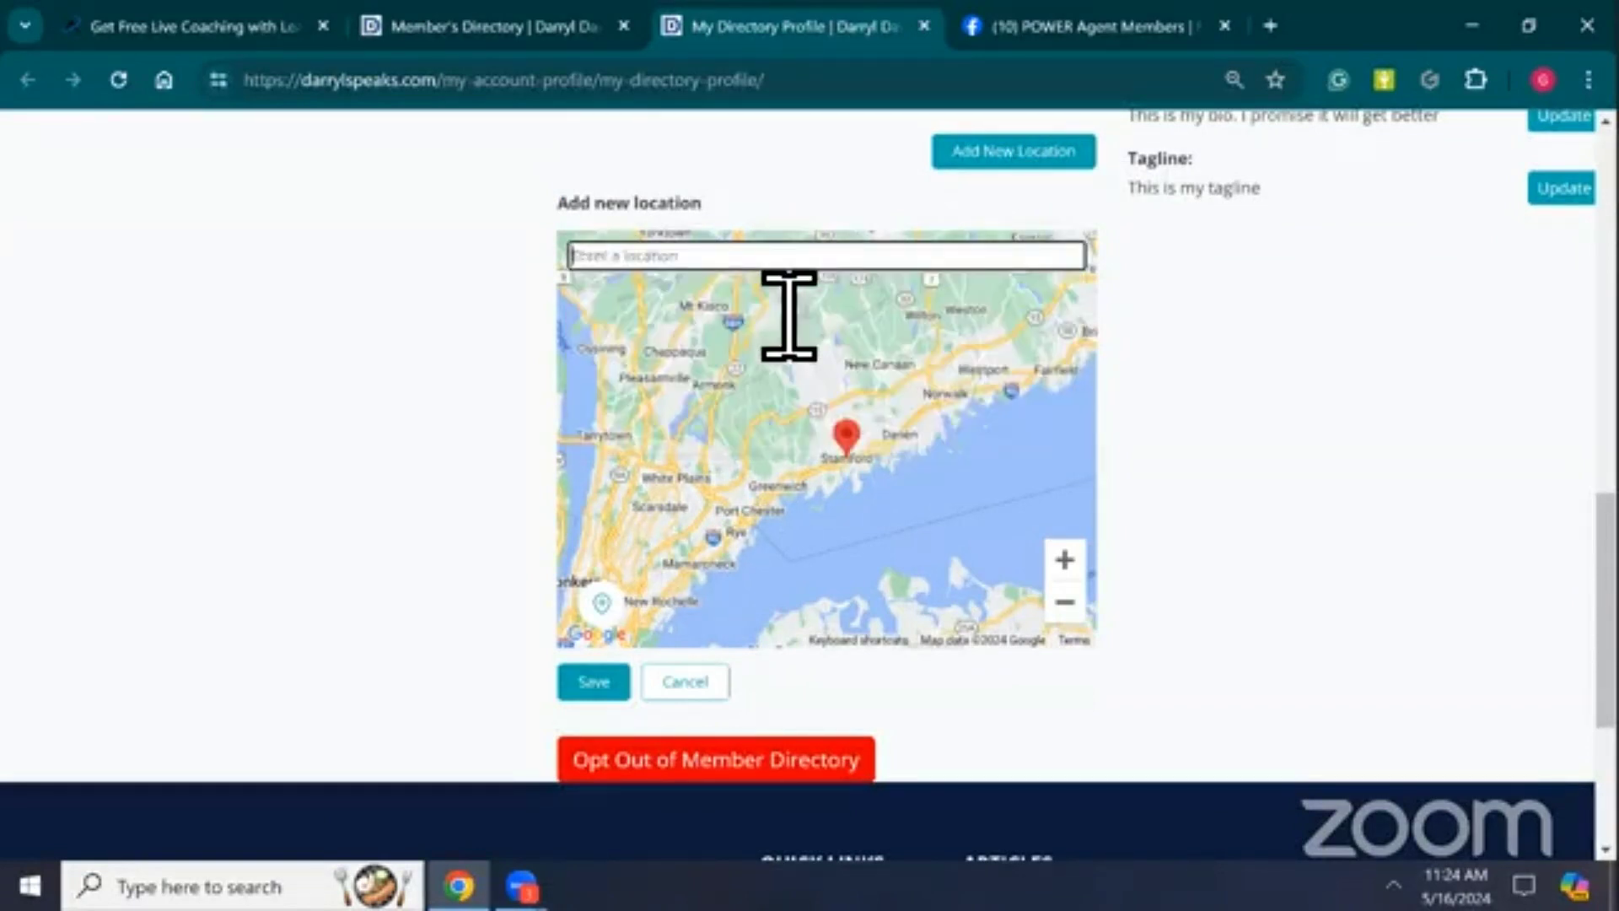
{"action": "type", "text": "Lakeview"}
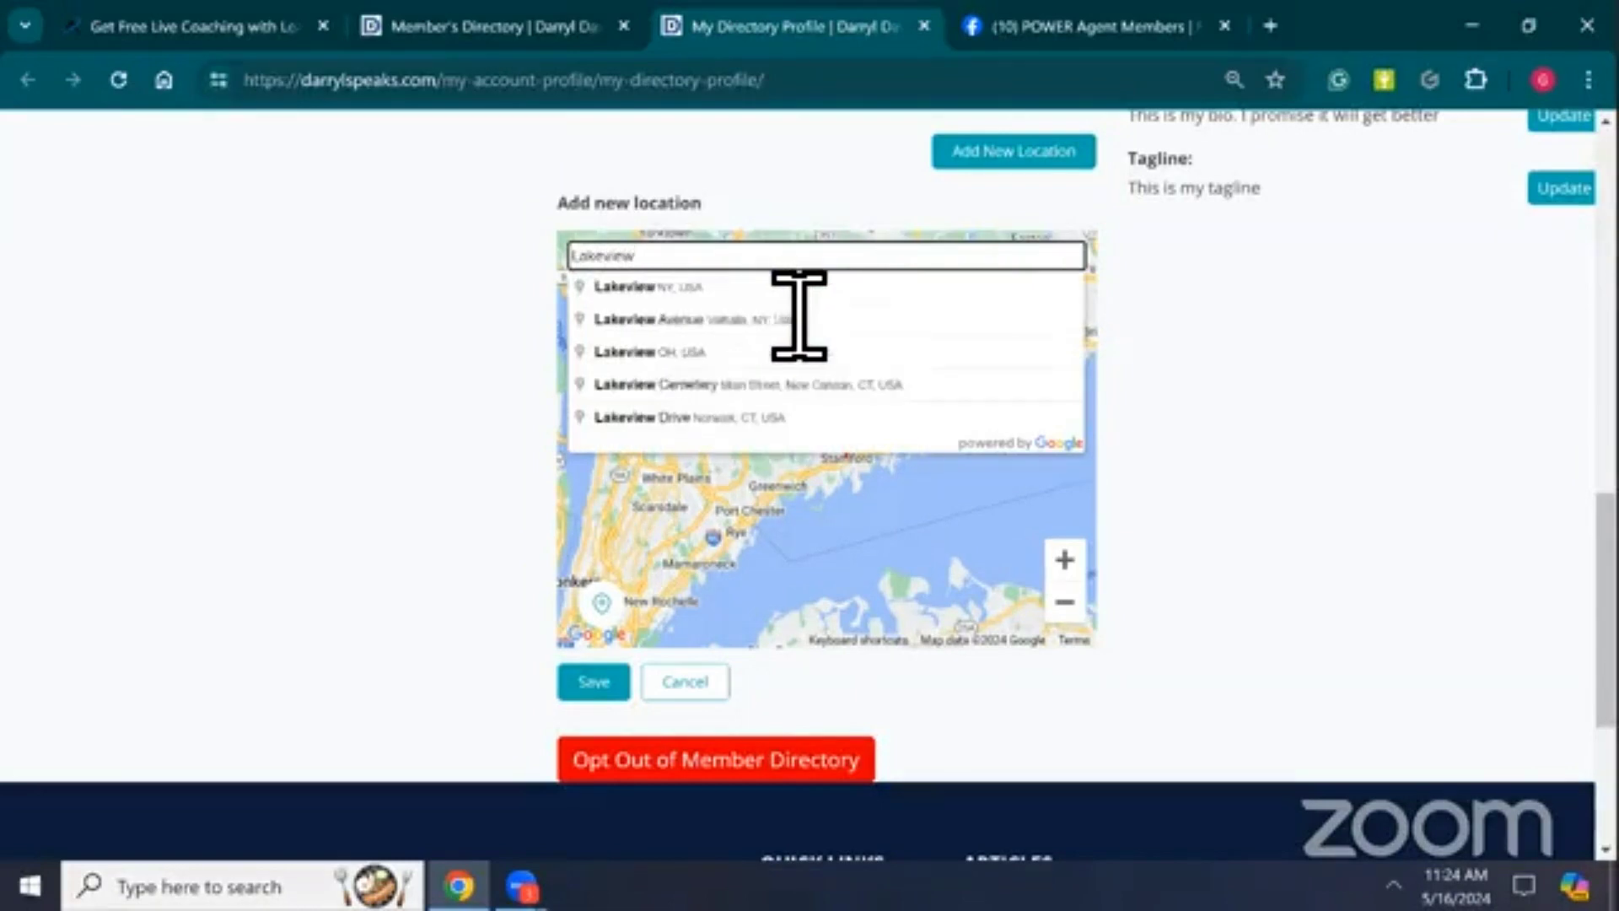
{"action": "left_click", "coordinate": [663, 288]}
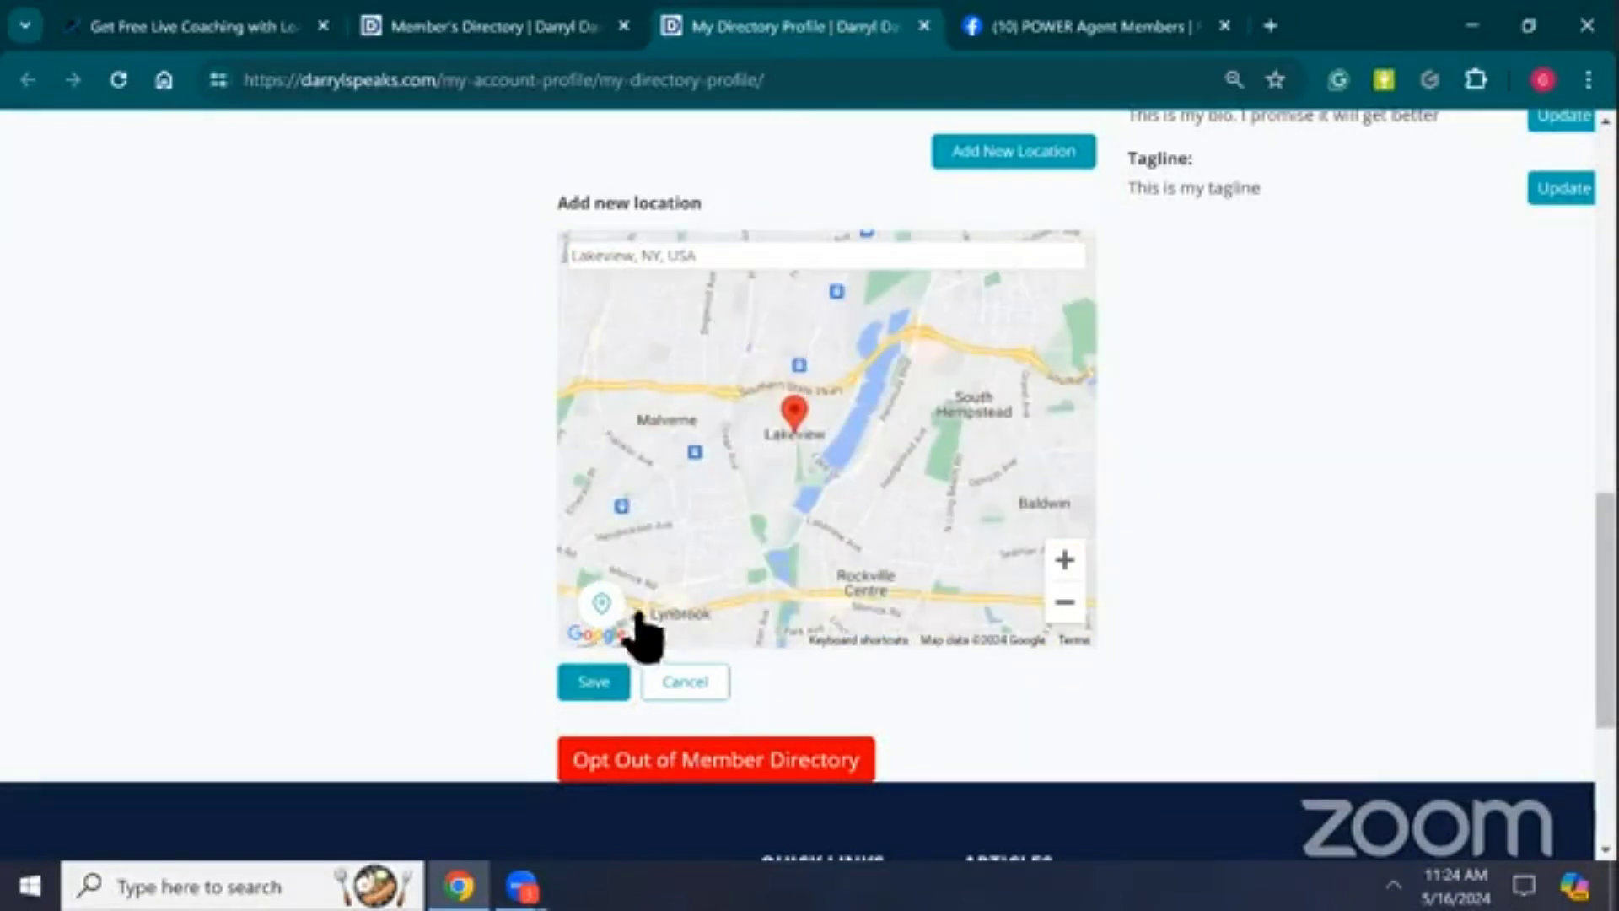
{"action": "left_click", "coordinate": [595, 685]}
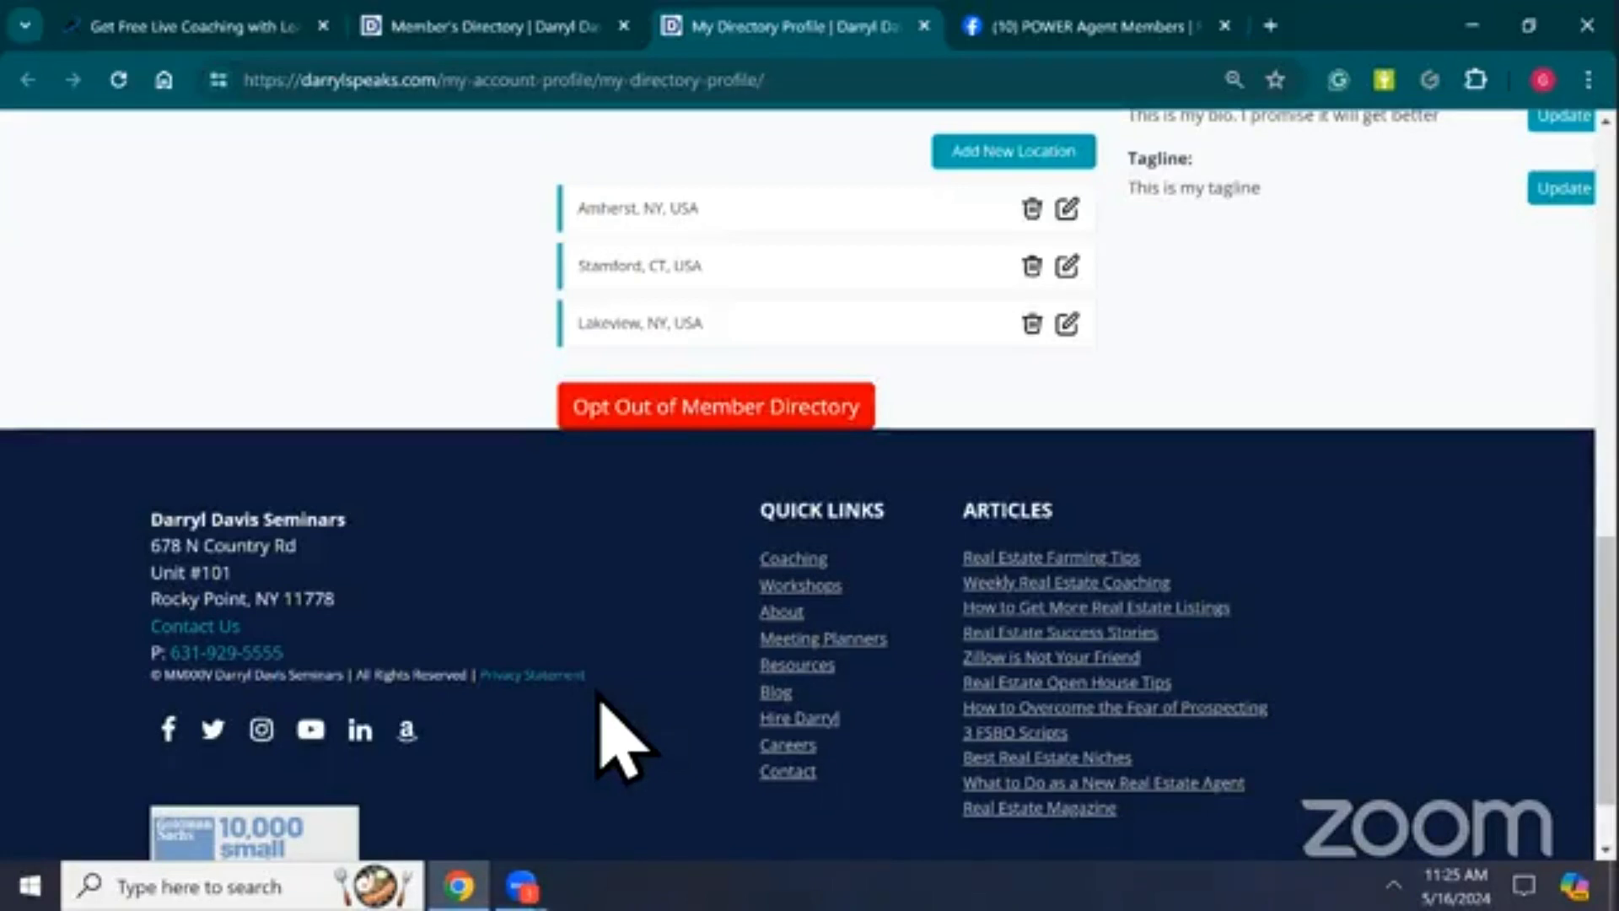
{"action": "scroll", "coordinate": [601, 698], "scroll_direction": "up", "scroll_amount": 7}
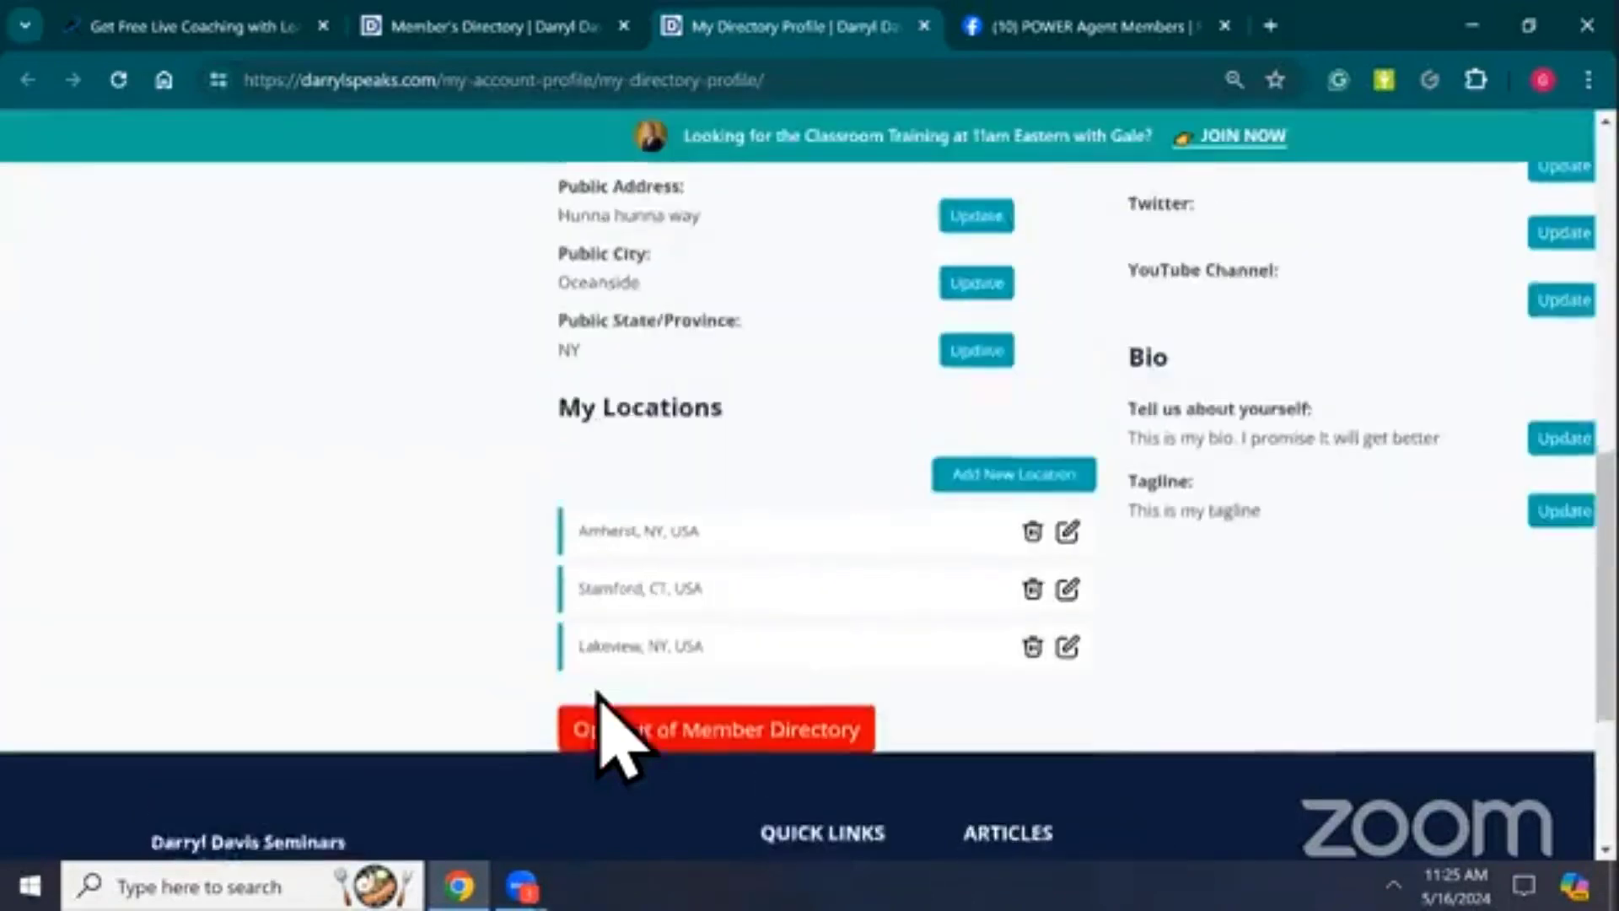
{"action": "scroll", "coordinate": [597, 694], "scroll_direction": "down", "scroll_amount": 5}
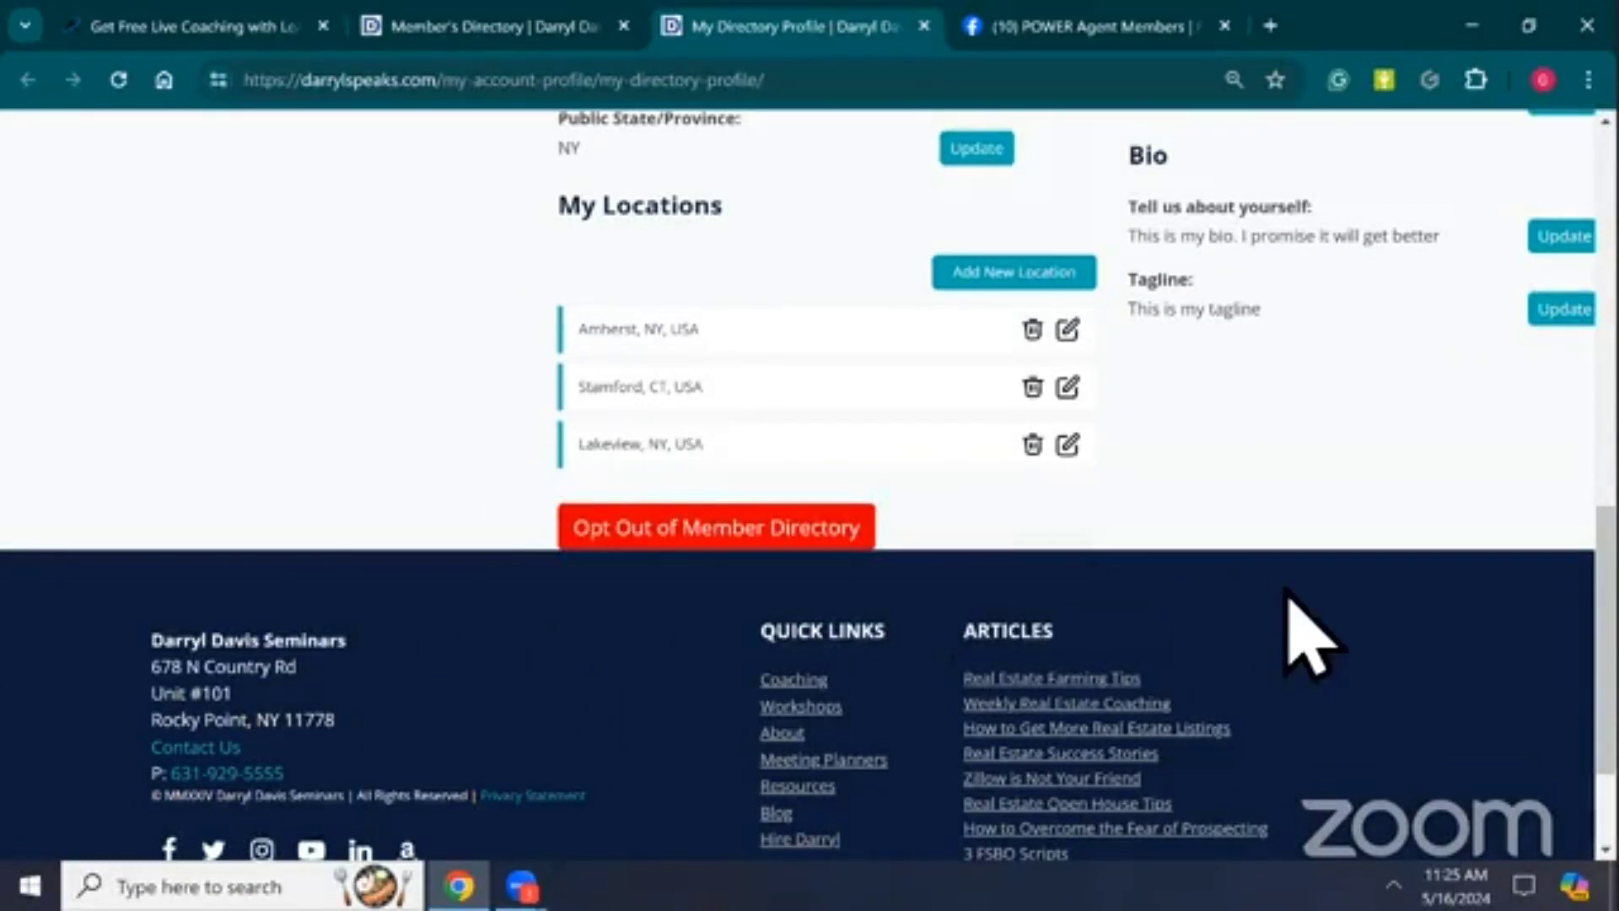
{"action": "scroll", "coordinate": [1311, 633], "scroll_direction": "up", "scroll_amount": 10}
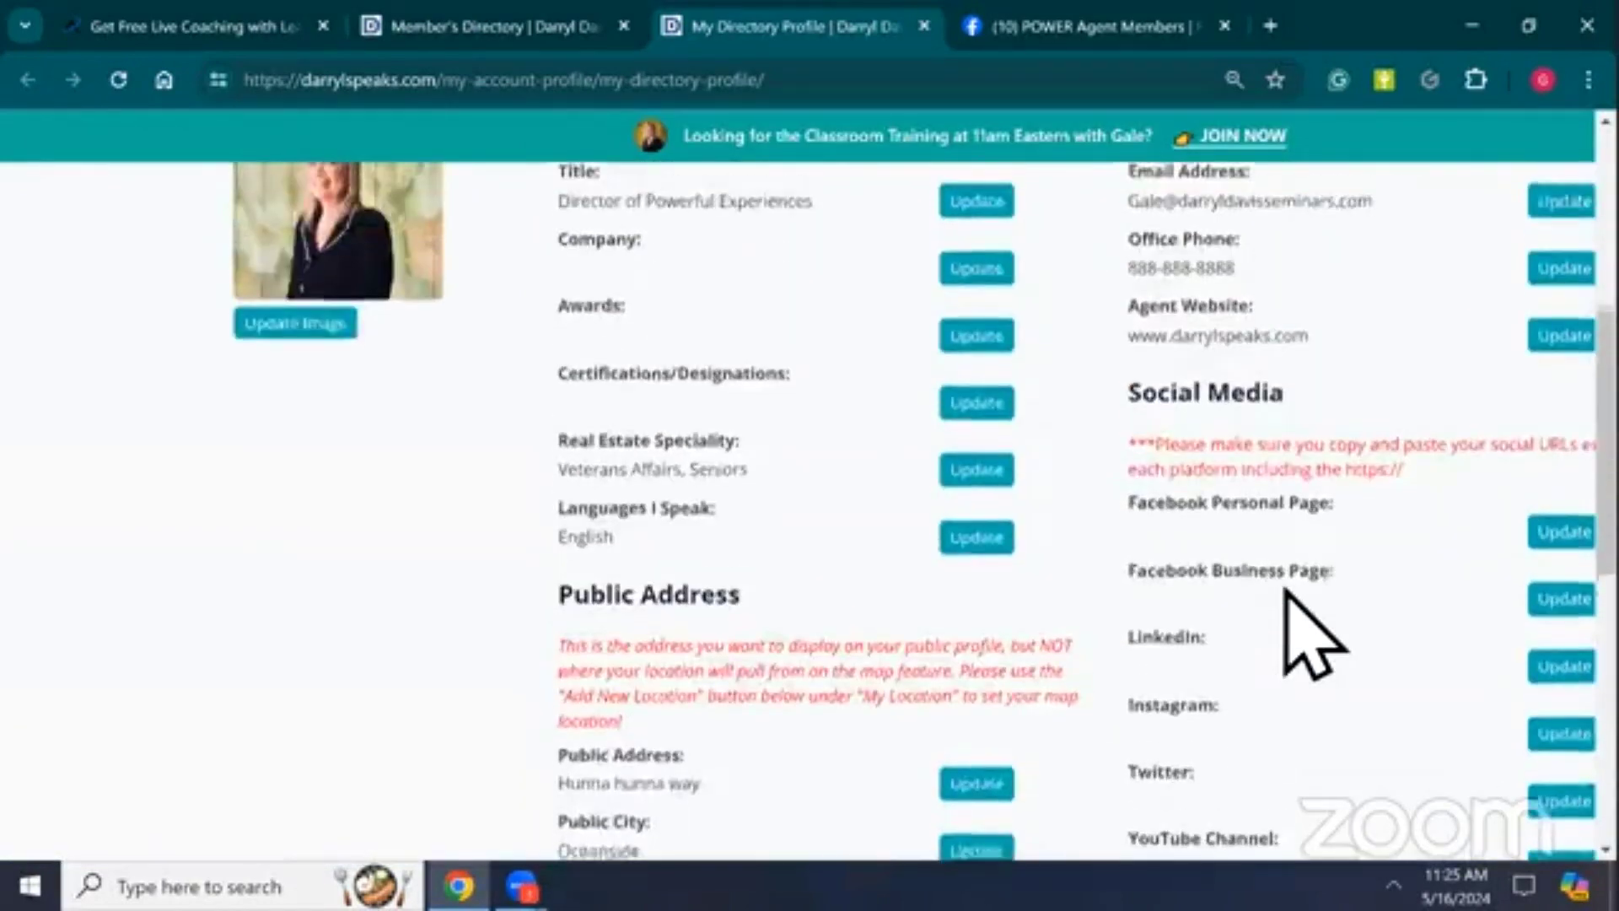
{"action": "scroll", "coordinate": [1311, 633], "scroll_direction": "up", "scroll_amount": 1}
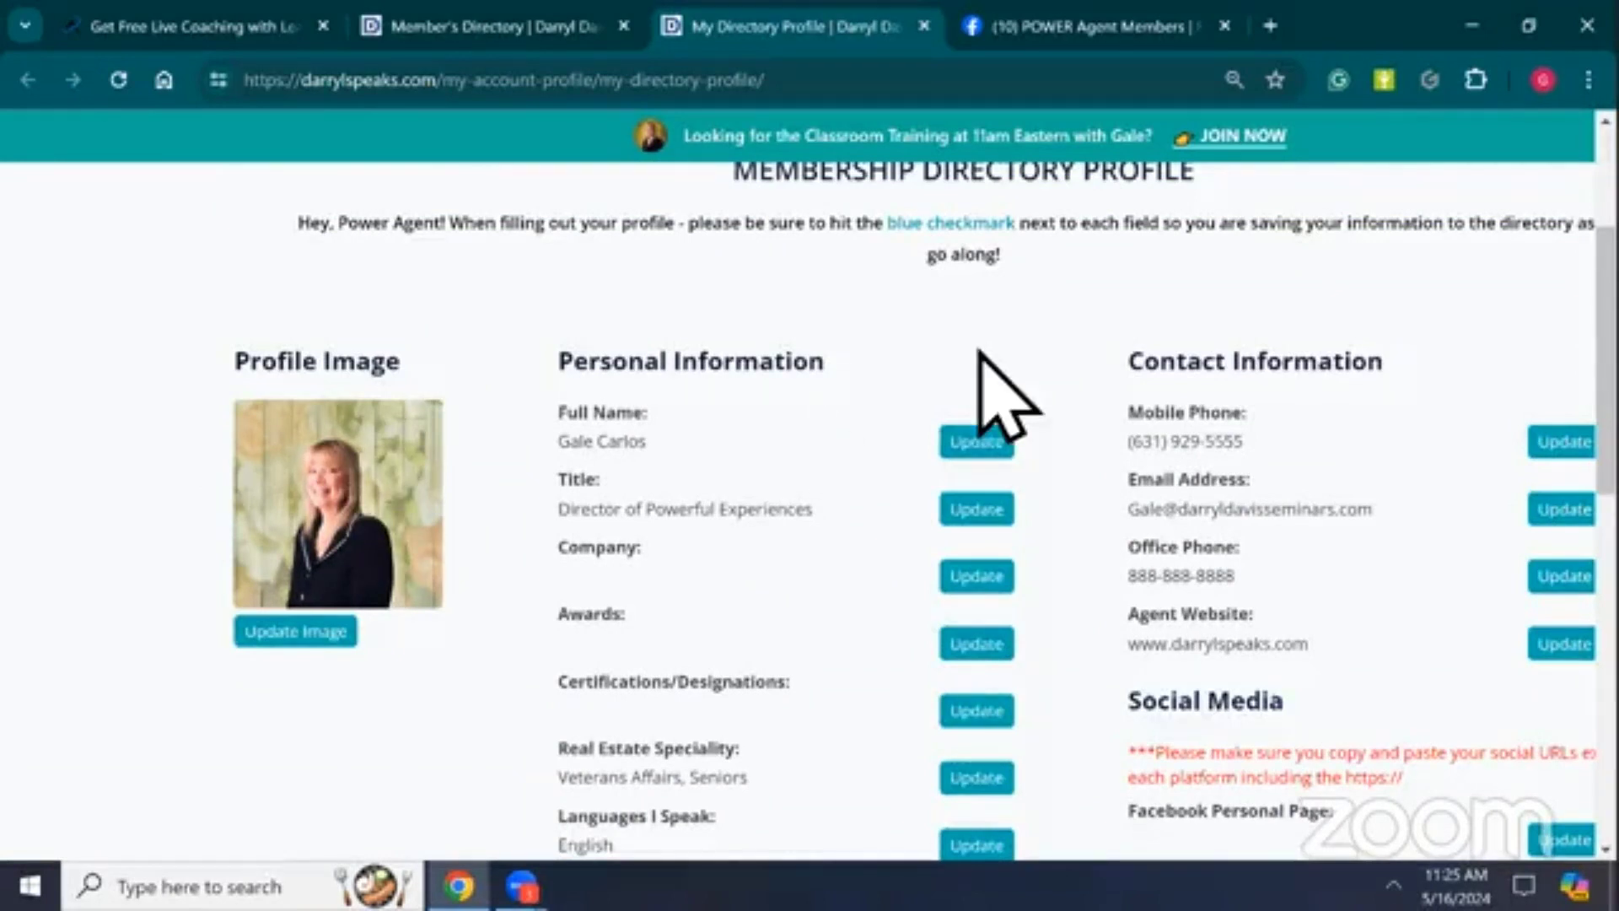
{"action": "scroll", "coordinate": [1007, 396], "scroll_direction": "up", "scroll_amount": 4}
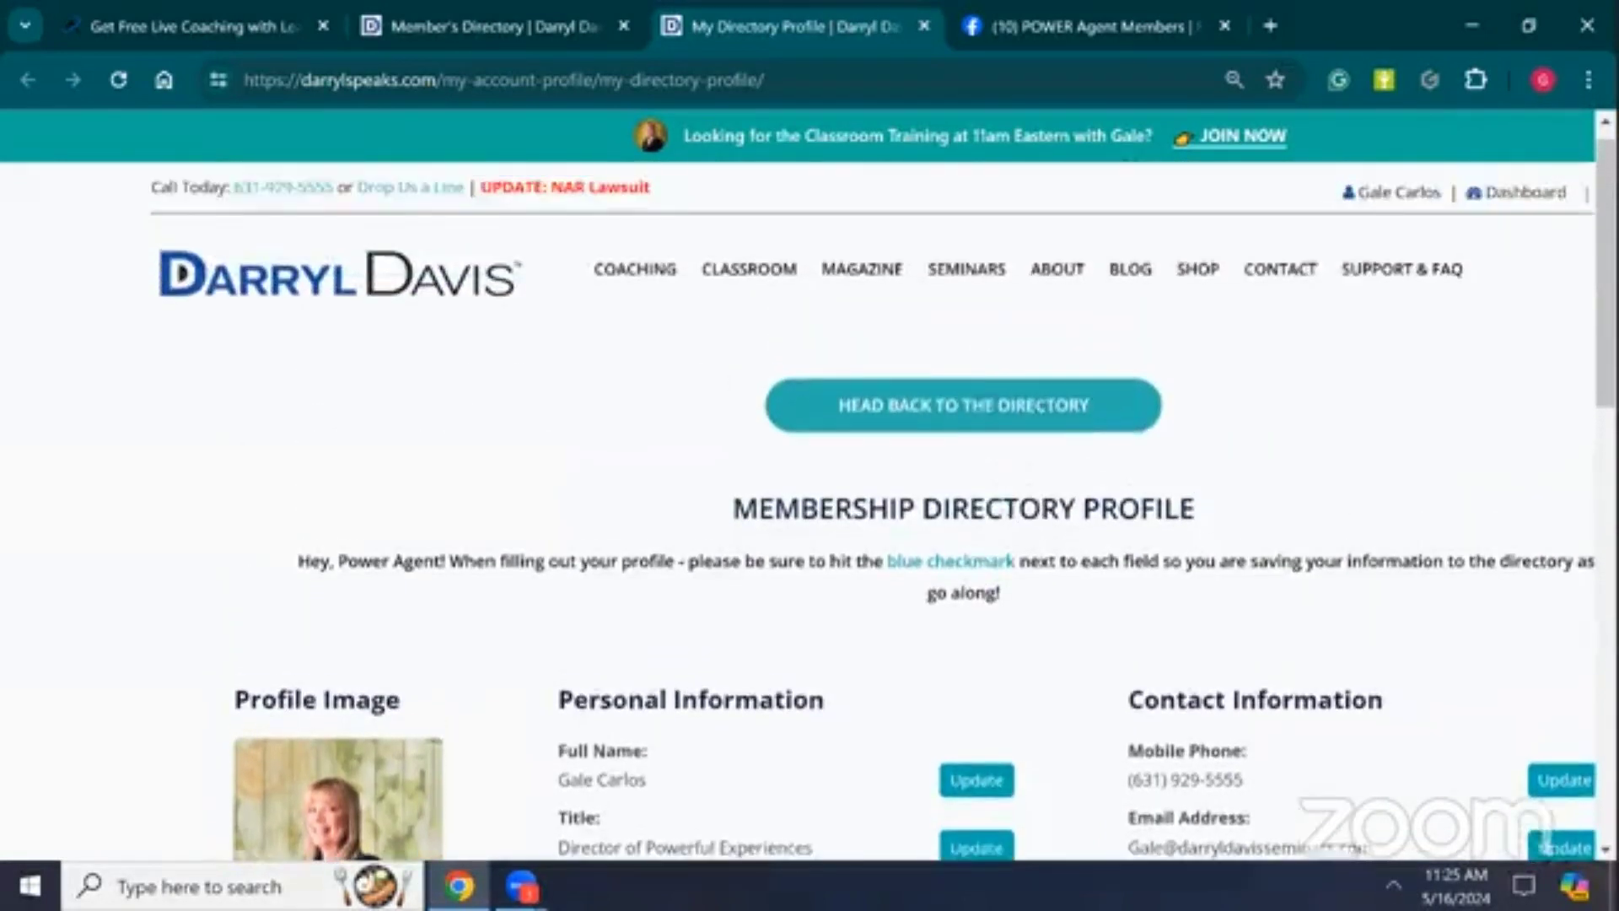
Return to the Power Agent Directory Map and search members by the keyword 'She'
{"action": "left_click", "coordinate": [1024, 401]}
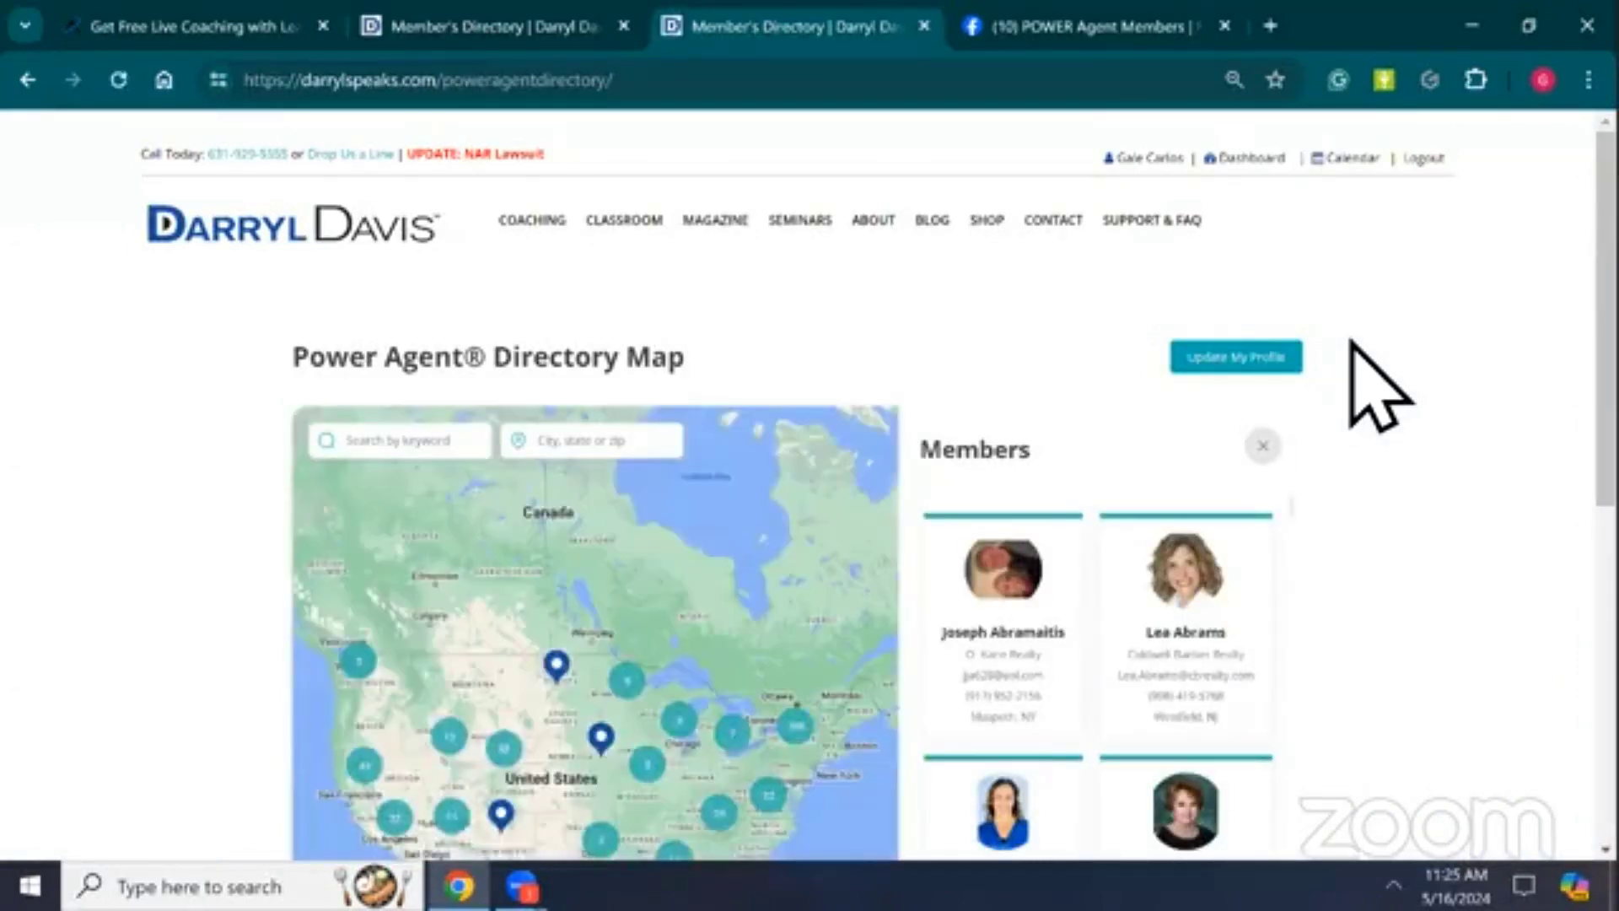
{"action": "scroll", "coordinate": [1374, 388], "scroll_direction": "down", "scroll_amount": 2}
{"action": "scroll", "coordinate": [1375, 387], "scroll_direction": "up", "scroll_amount": 1}
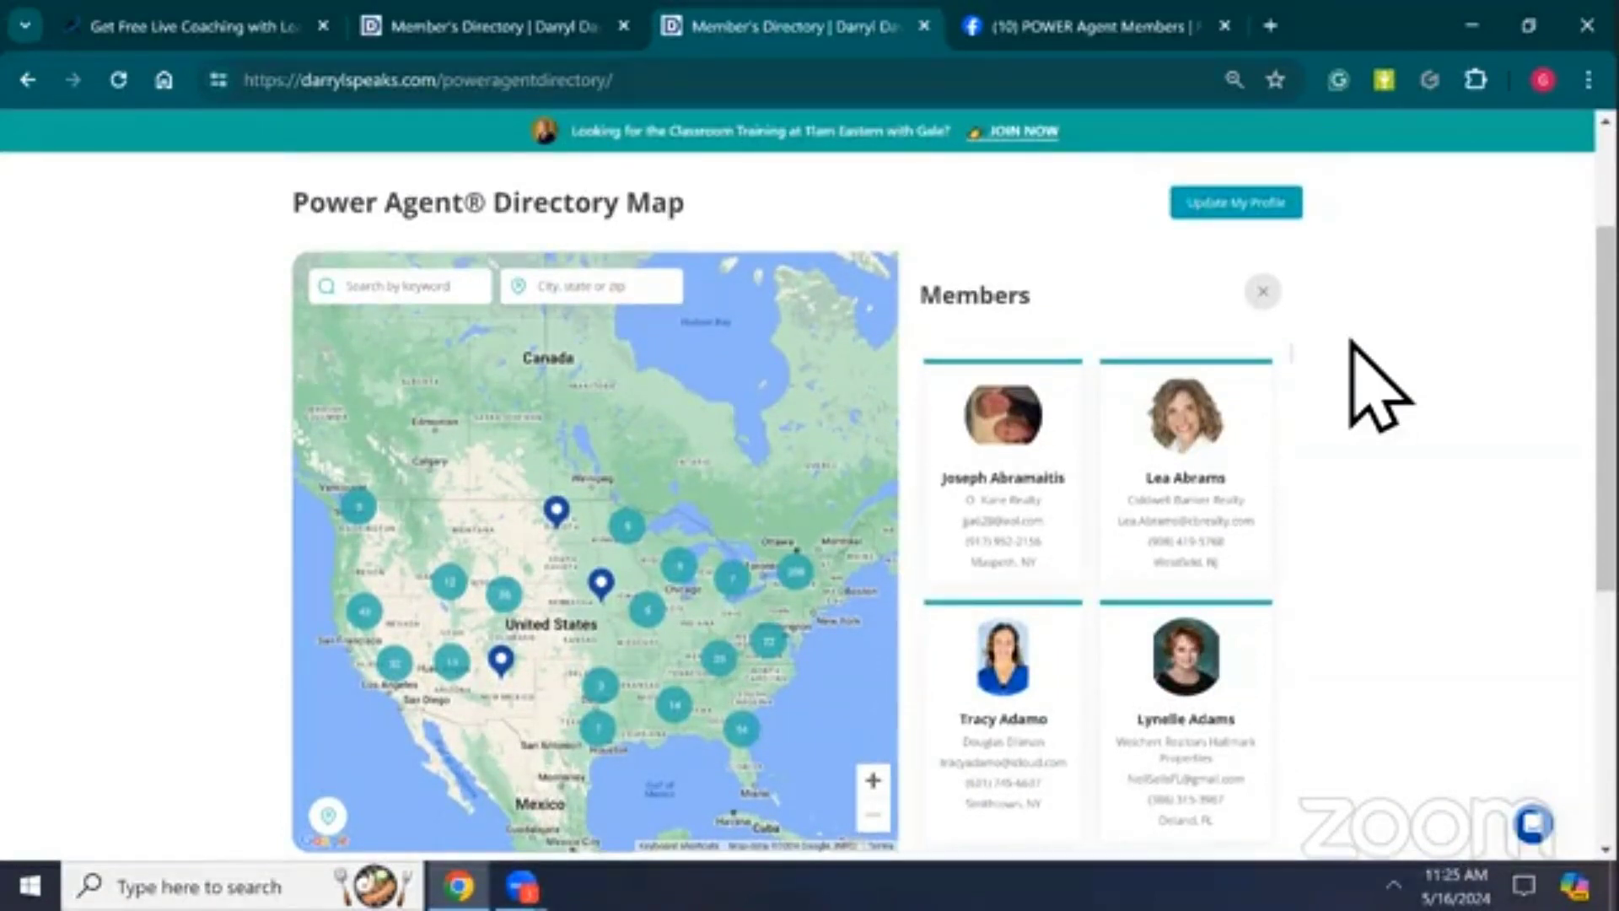
{"action": "left_click", "coordinate": [434, 326]}
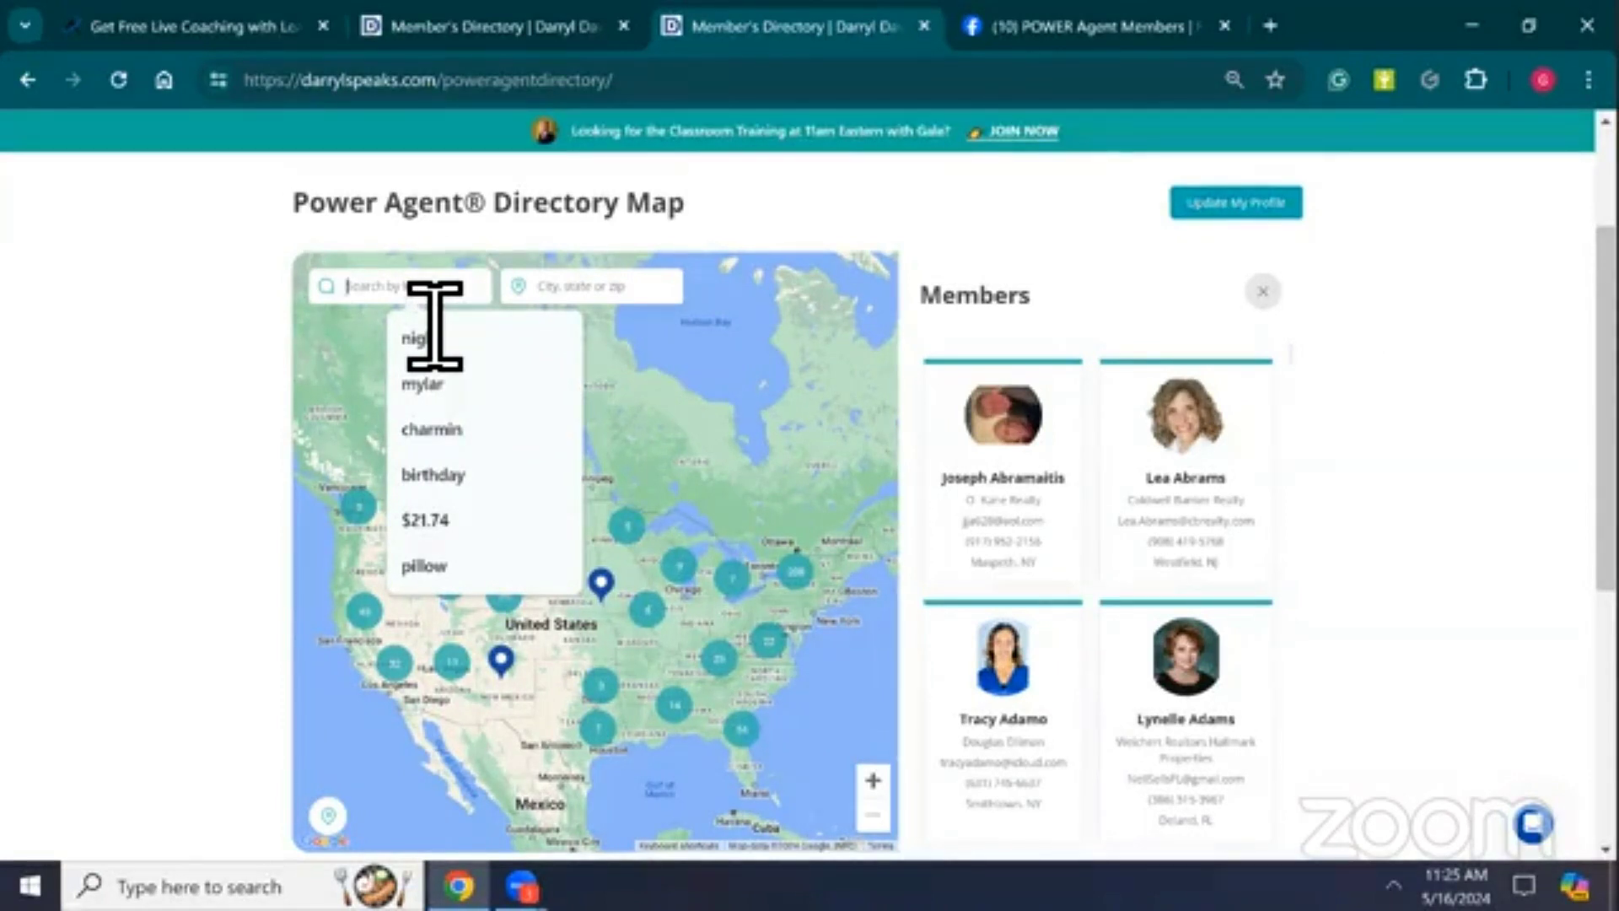
{"action": "type", "text": "Shelly"}
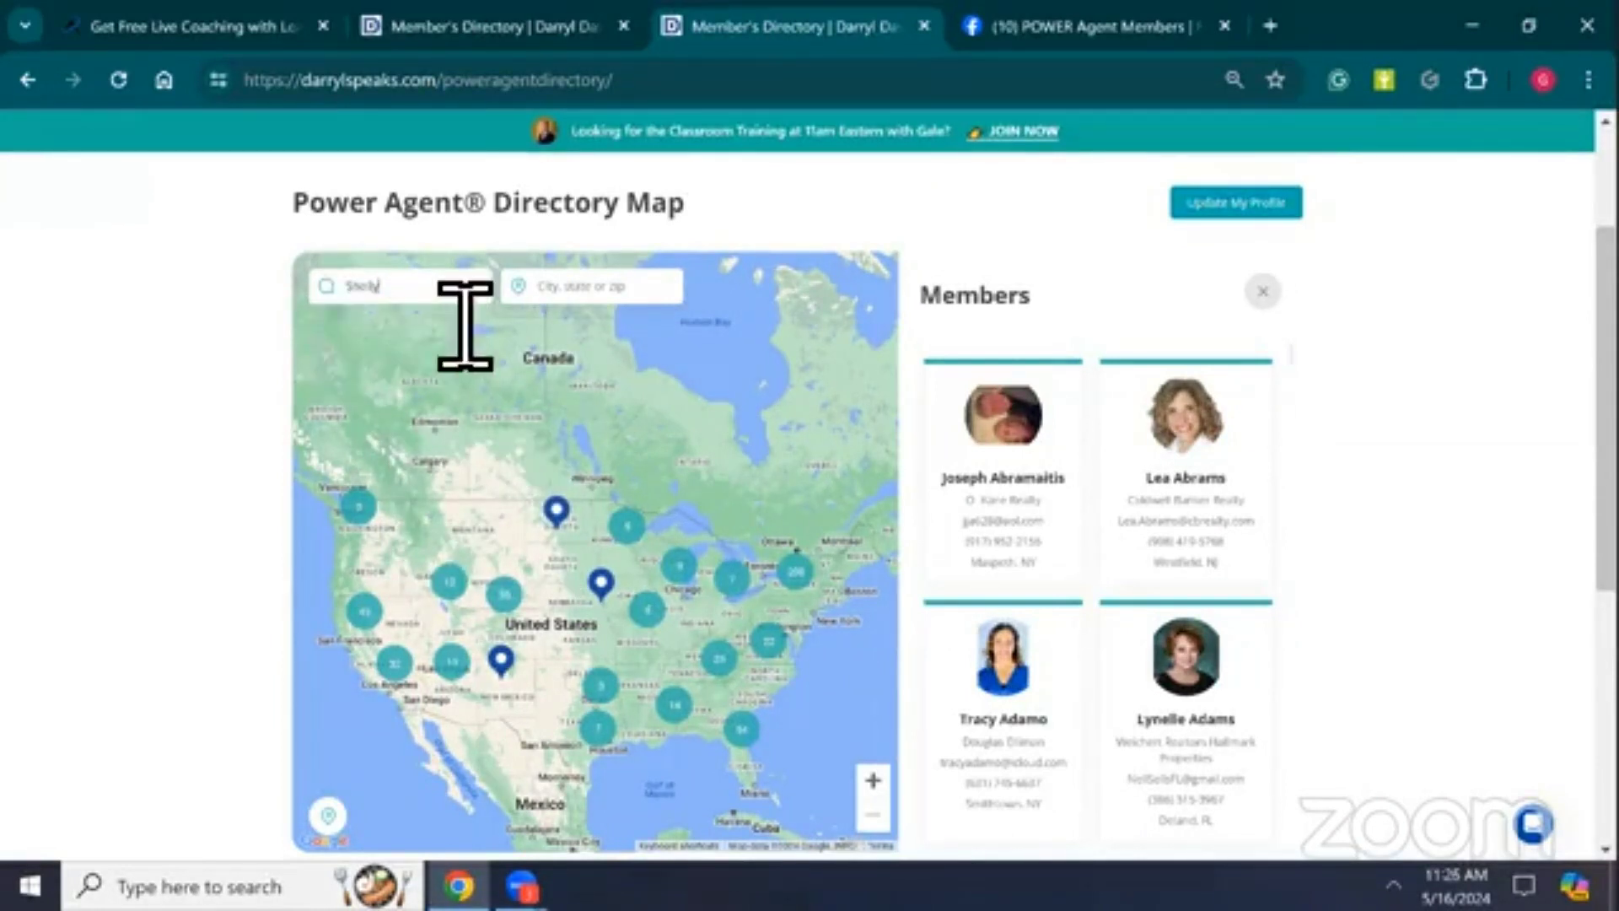
{"action": "key", "text": "Return"}
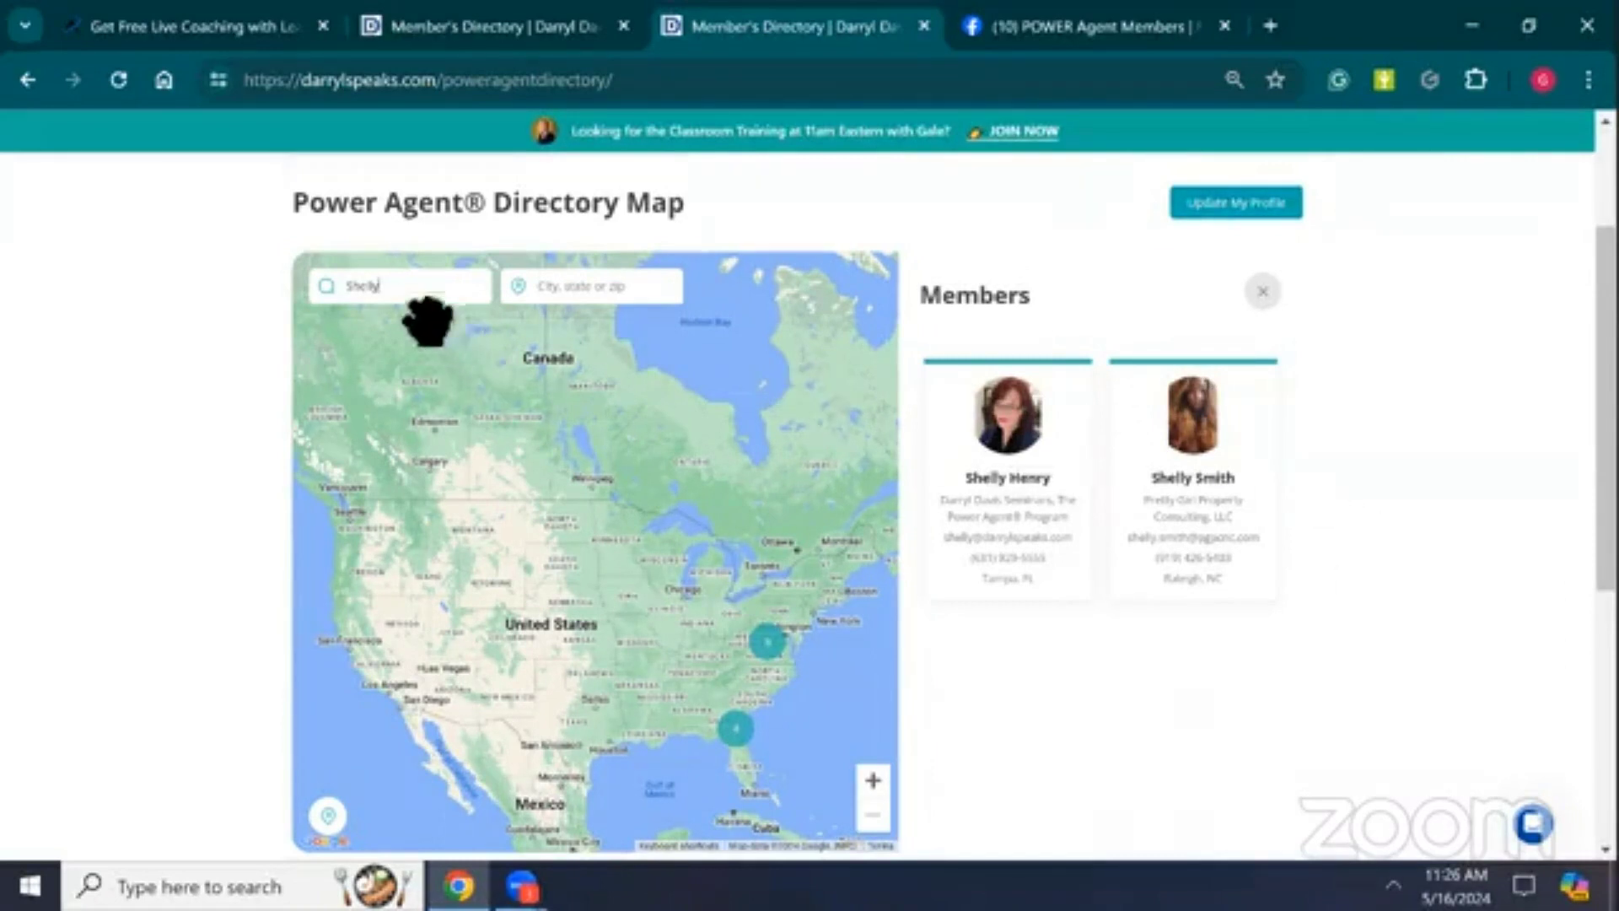
Replace the keyword with 'john', browse the matching members, and zoom the page out two levels
{"action": "left_click_drag", "start_coordinate": [390, 286], "coordinate": [329, 285]}
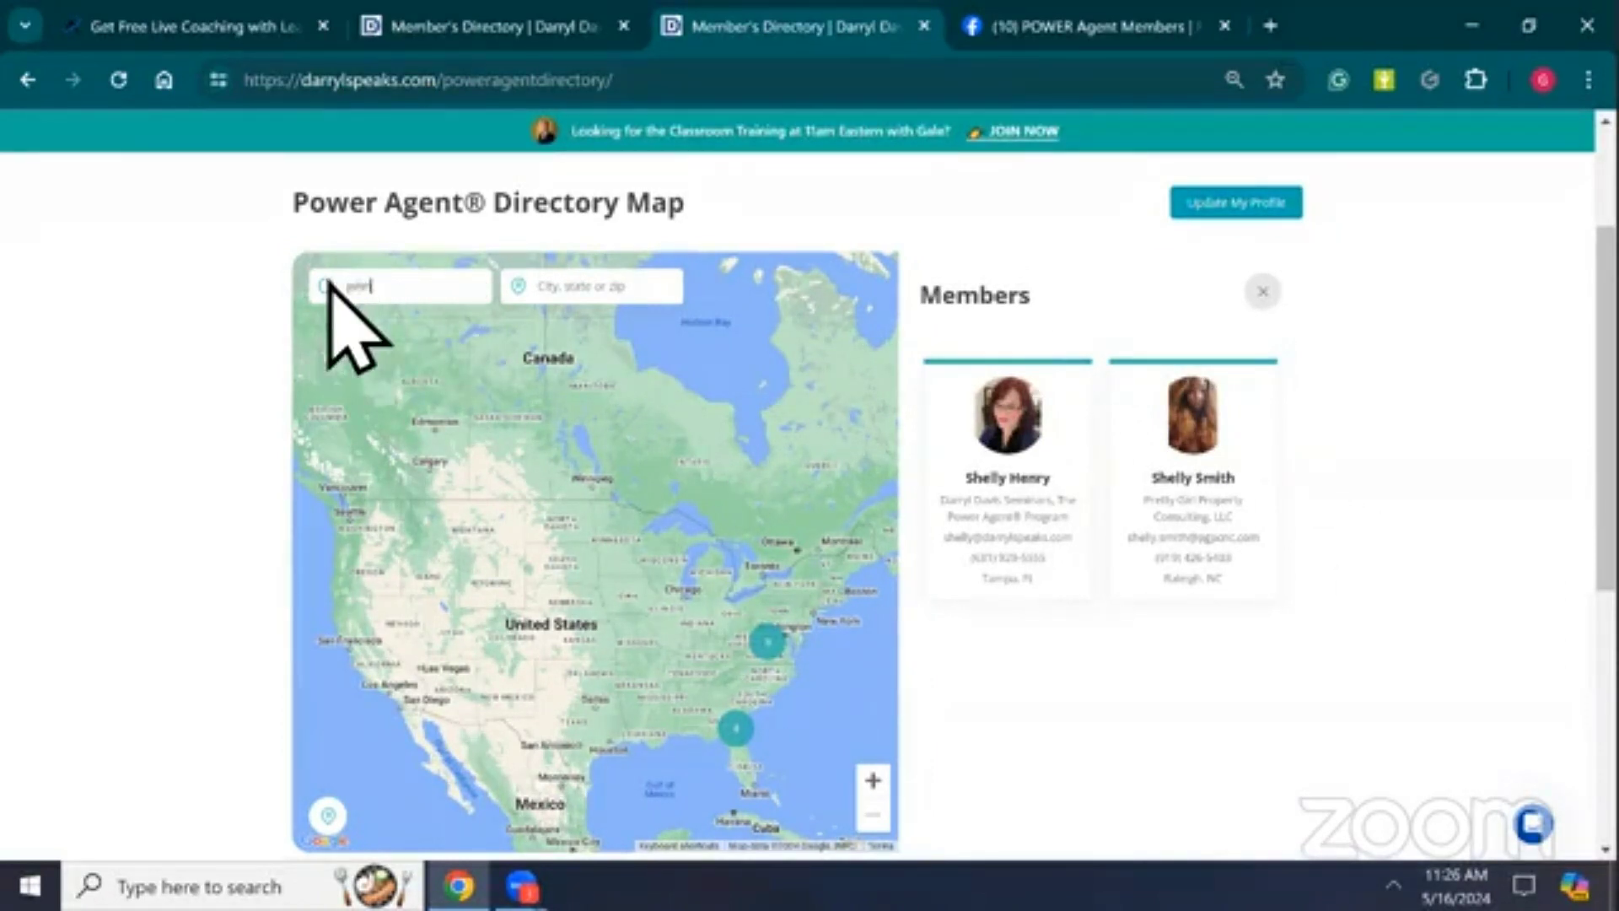
{"action": "type", "text": "john"}
{"action": "key", "text": "Return"}
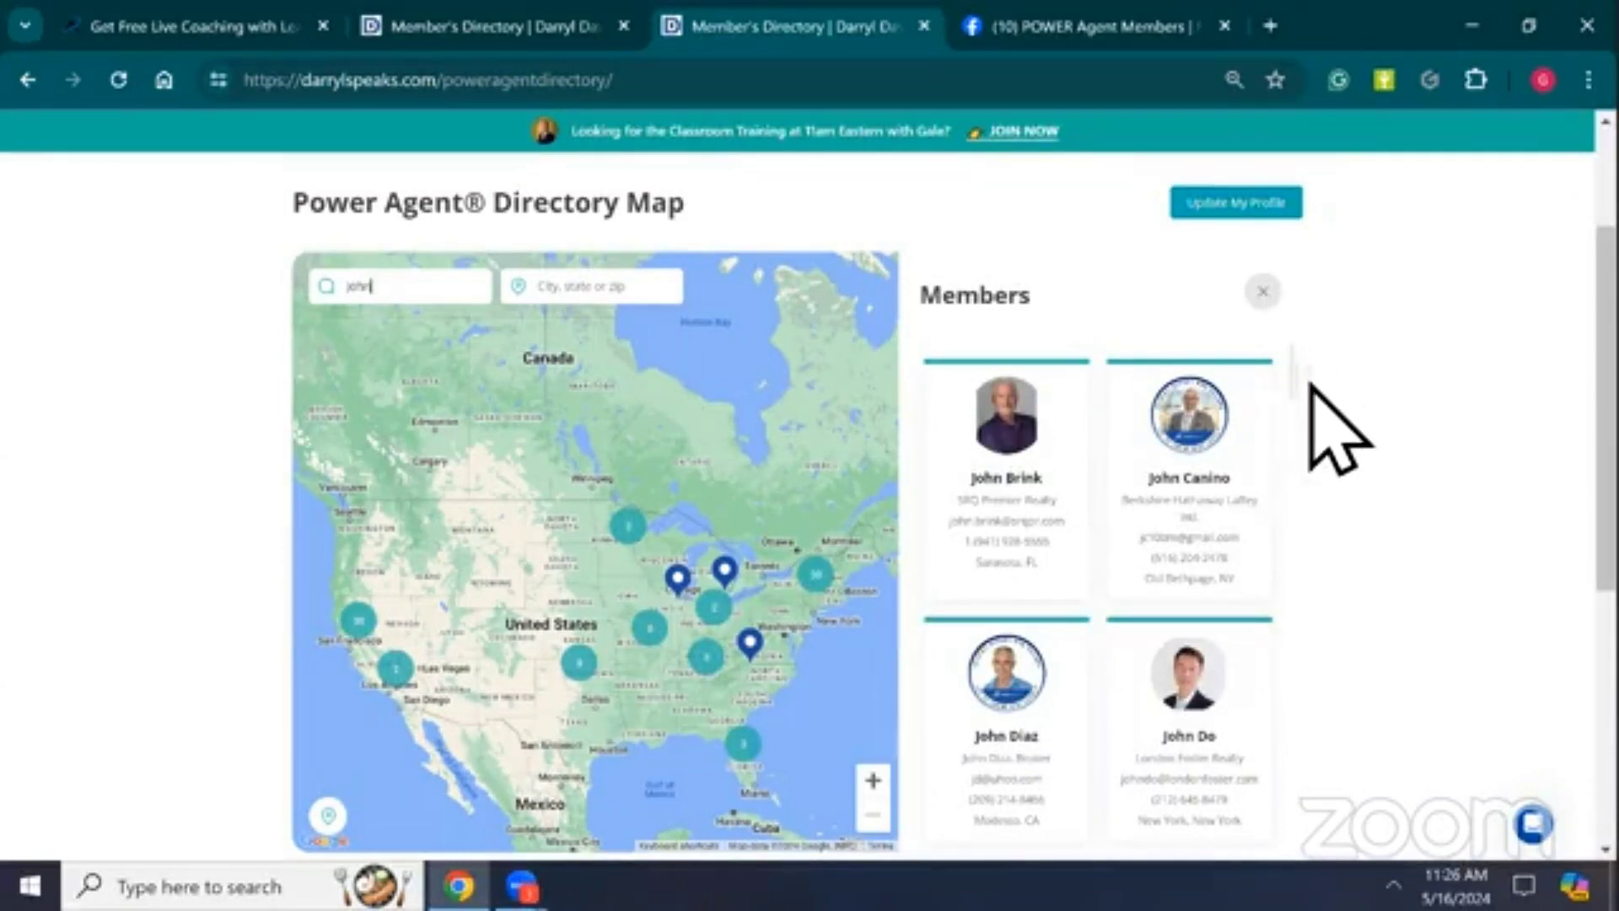
{"action": "scroll", "coordinate": [1349, 363], "scroll_direction": "up", "scroll_amount": 5}
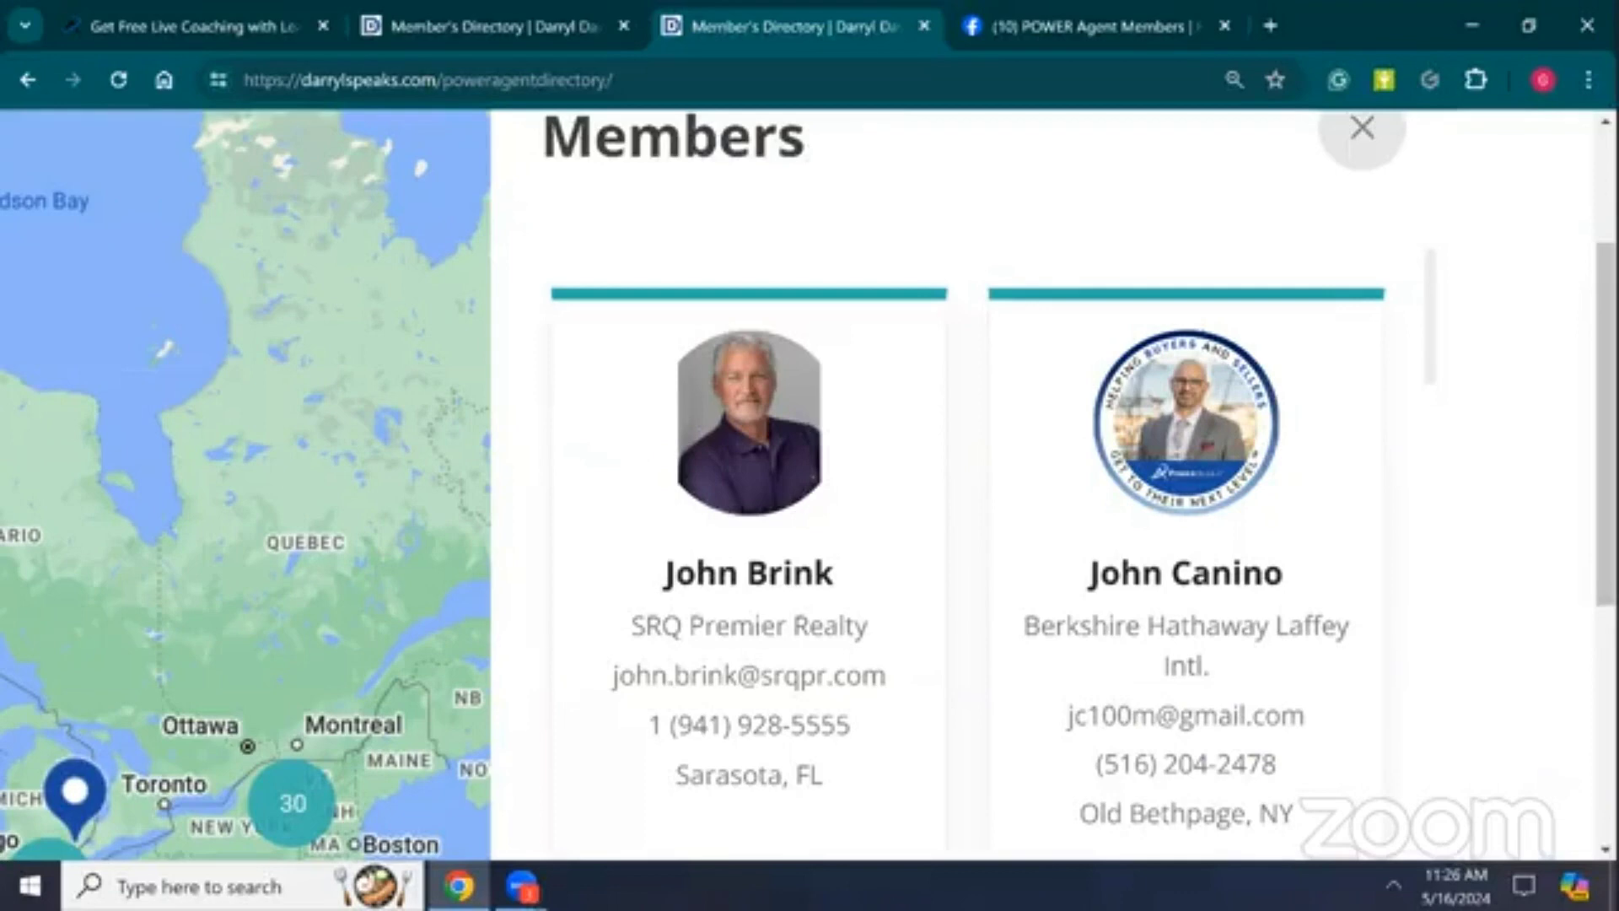
{"action": "scroll", "coordinate": [810, 481], "scroll_direction": "down", "scroll_amount": 5}
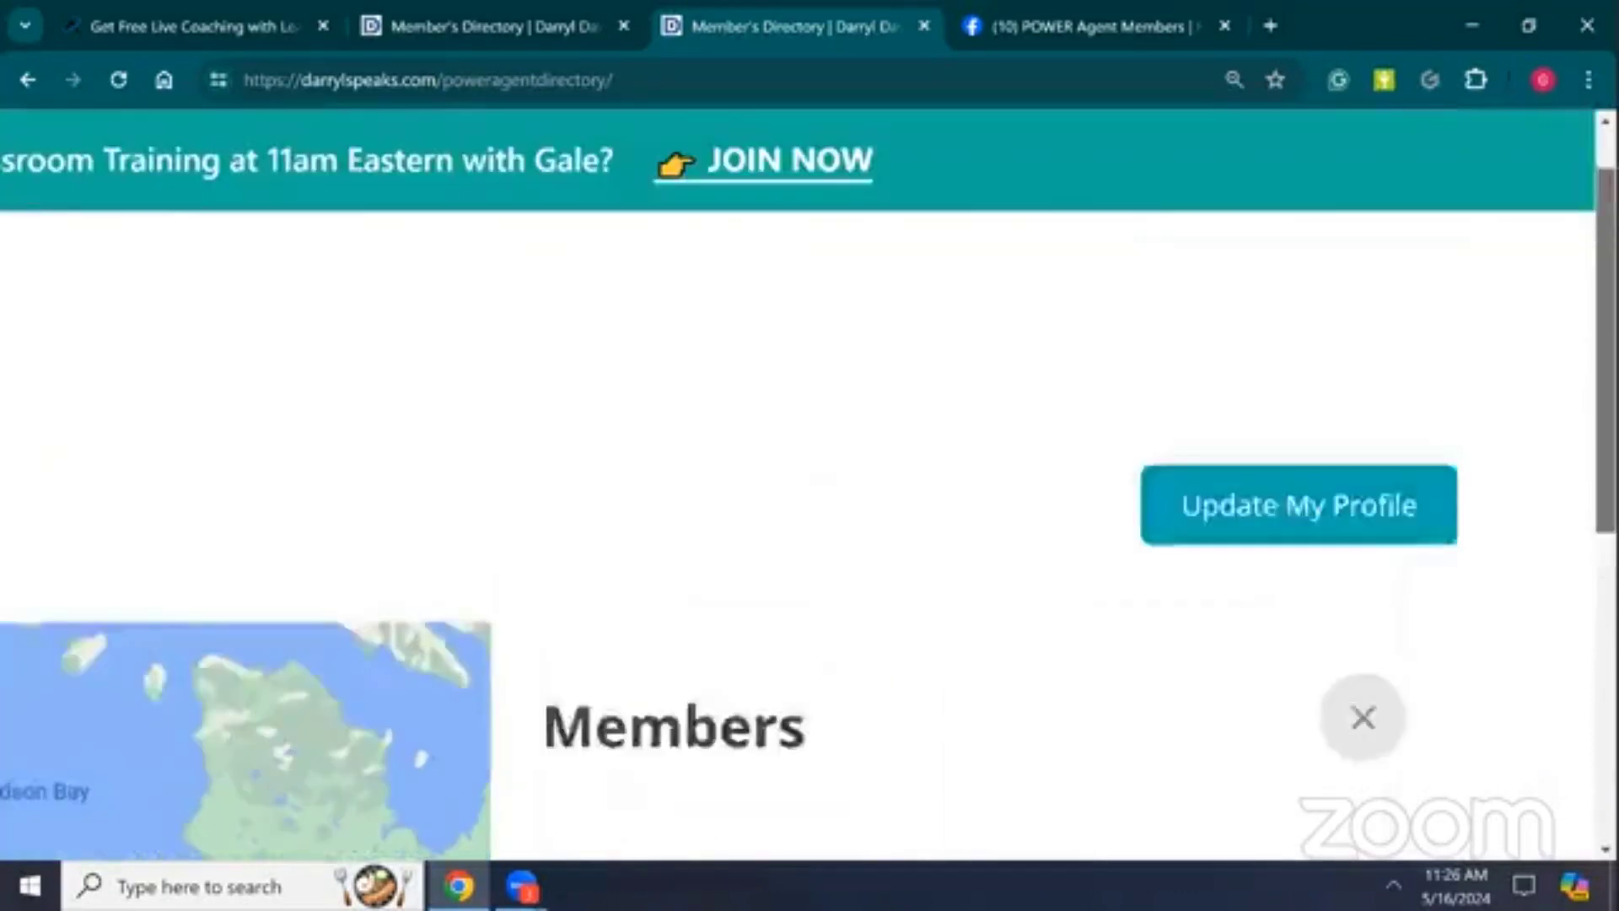
{"action": "scroll", "coordinate": [809, 481], "scroll_direction": "down", "scroll_amount": 10}
{"action": "scroll", "coordinate": [809, 481], "scroll_direction": "up", "scroll_amount": 5}
{"action": "scroll", "coordinate": [810, 481], "scroll_direction": "up", "scroll_amount": 10}
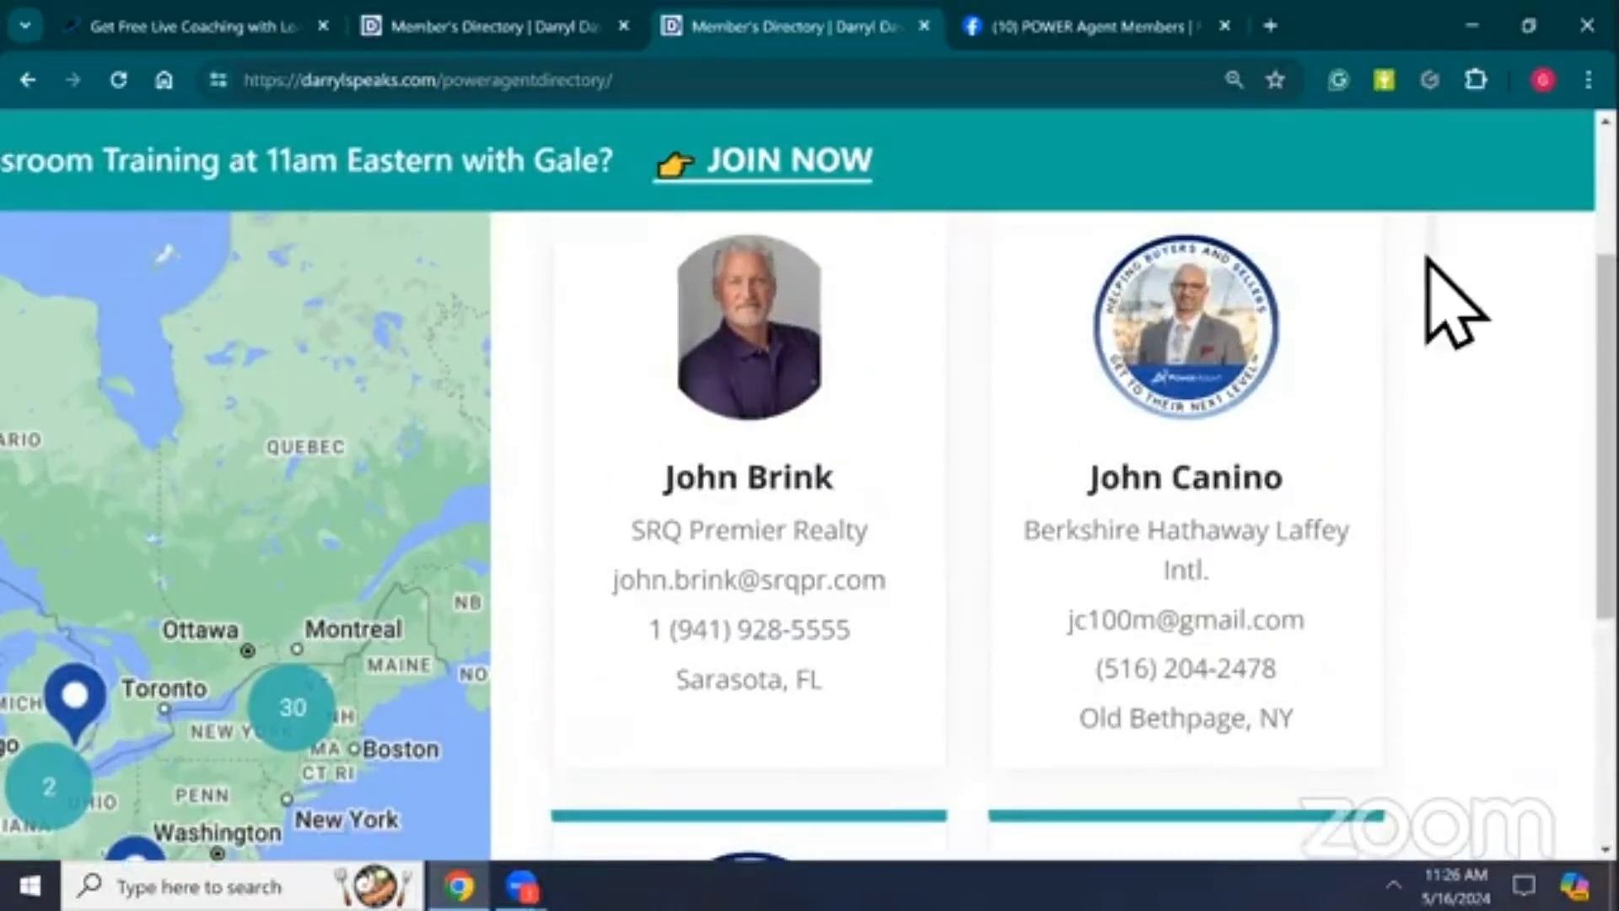
{"action": "scroll", "coordinate": [1445, 361], "scroll_direction": "down", "scroll_amount": 15}
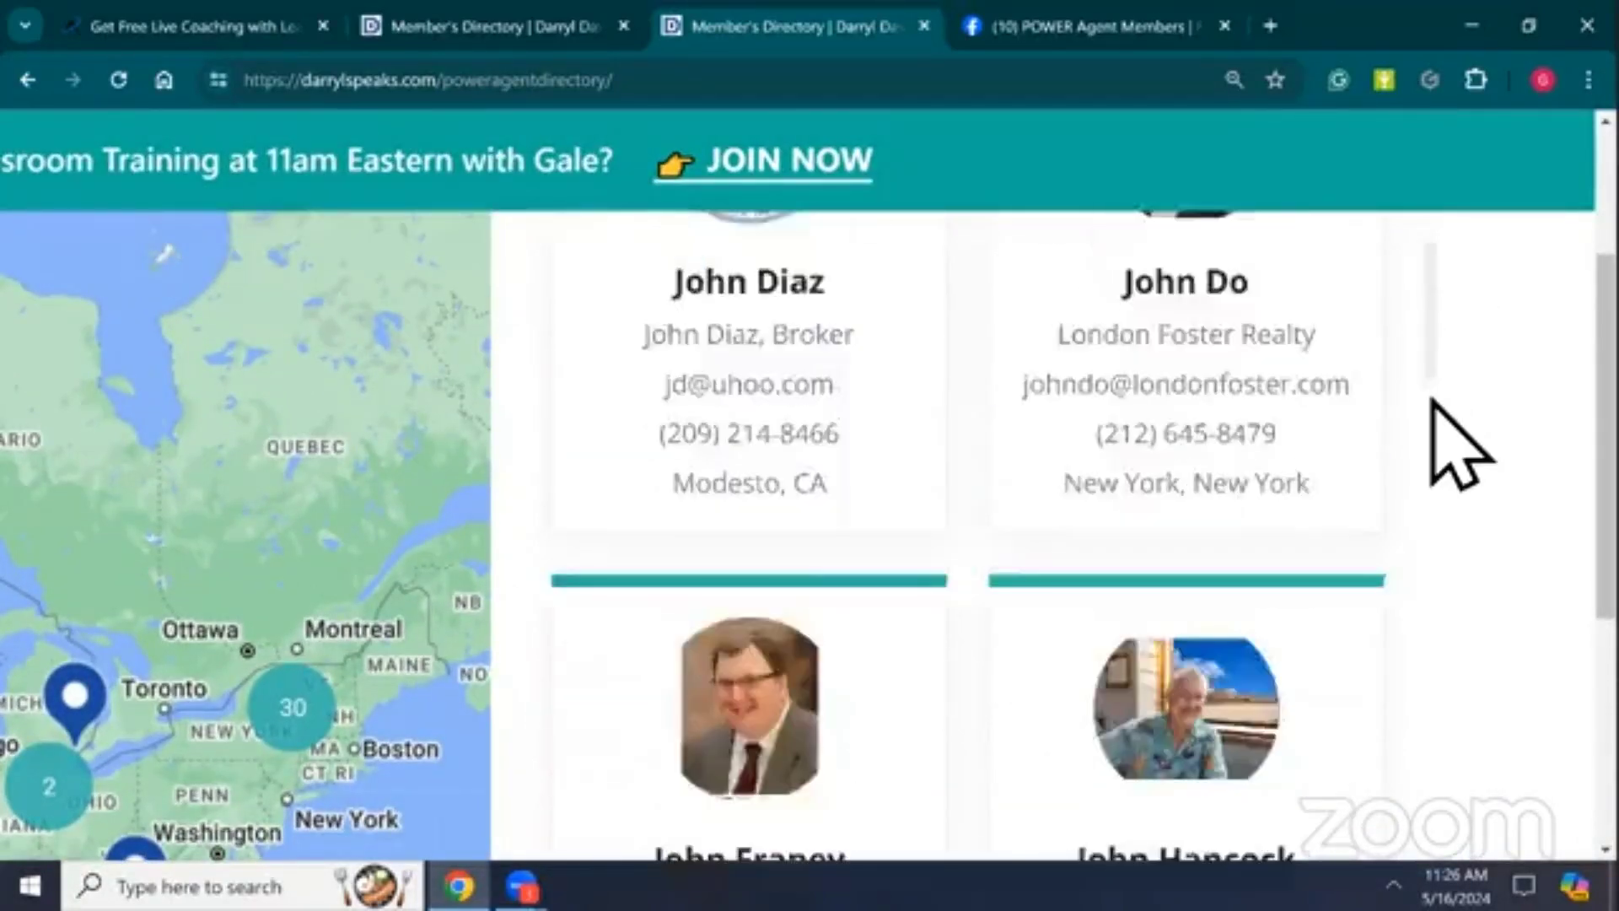
{"action": "scroll", "coordinate": [1467, 523], "scroll_direction": "down", "scroll_amount": 18}
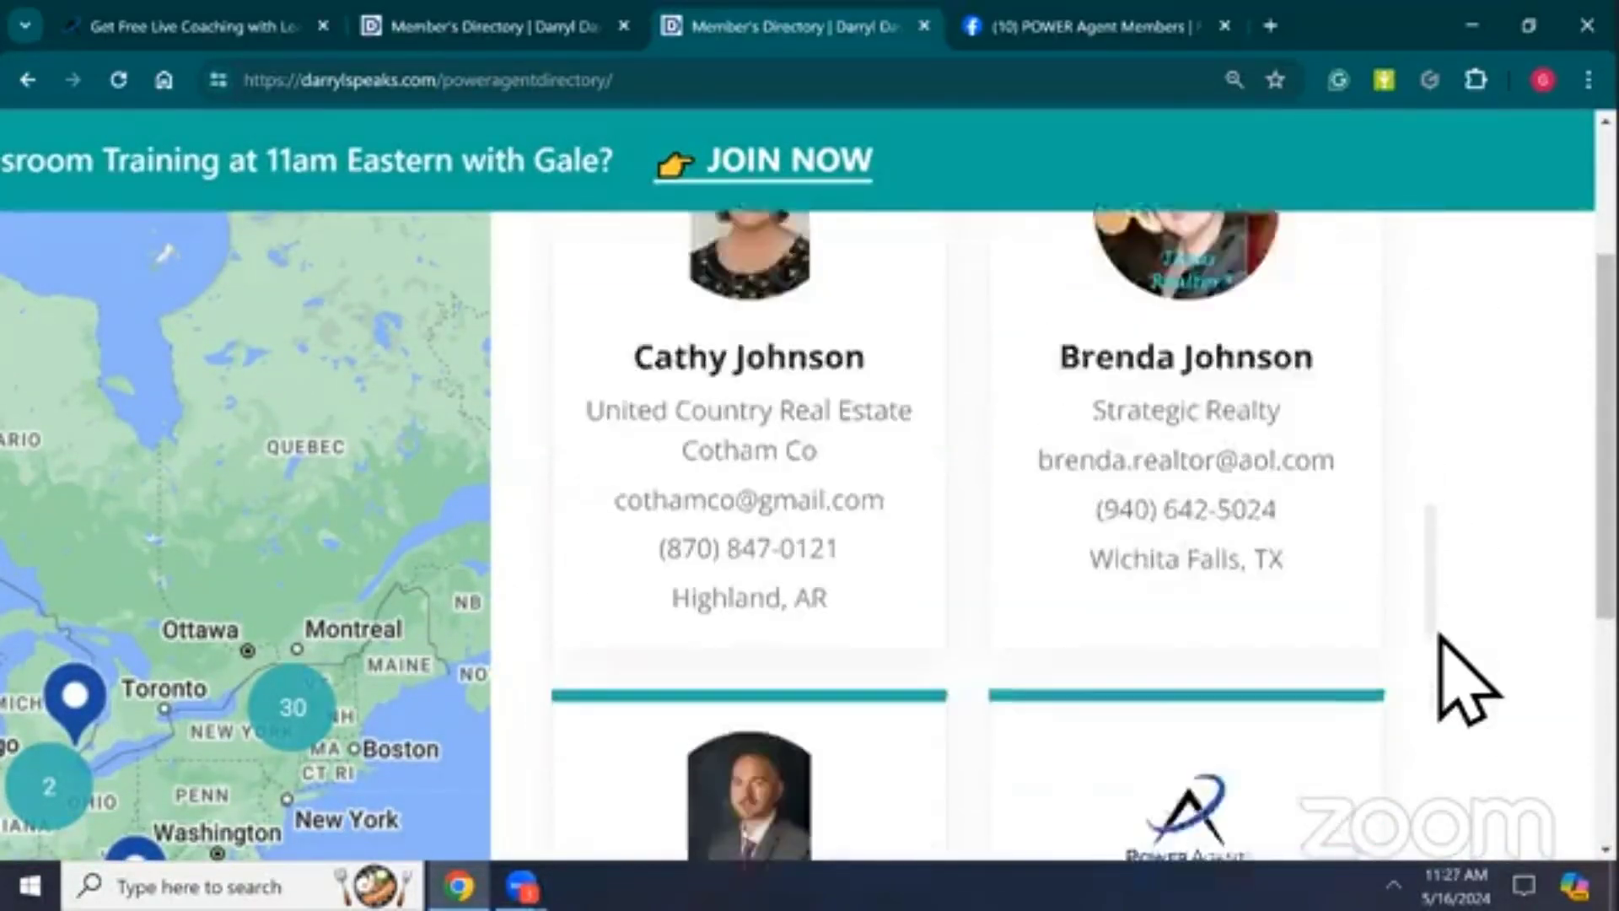
{"action": "scroll", "coordinate": [1442, 721], "scroll_direction": "down", "scroll_amount": 12}
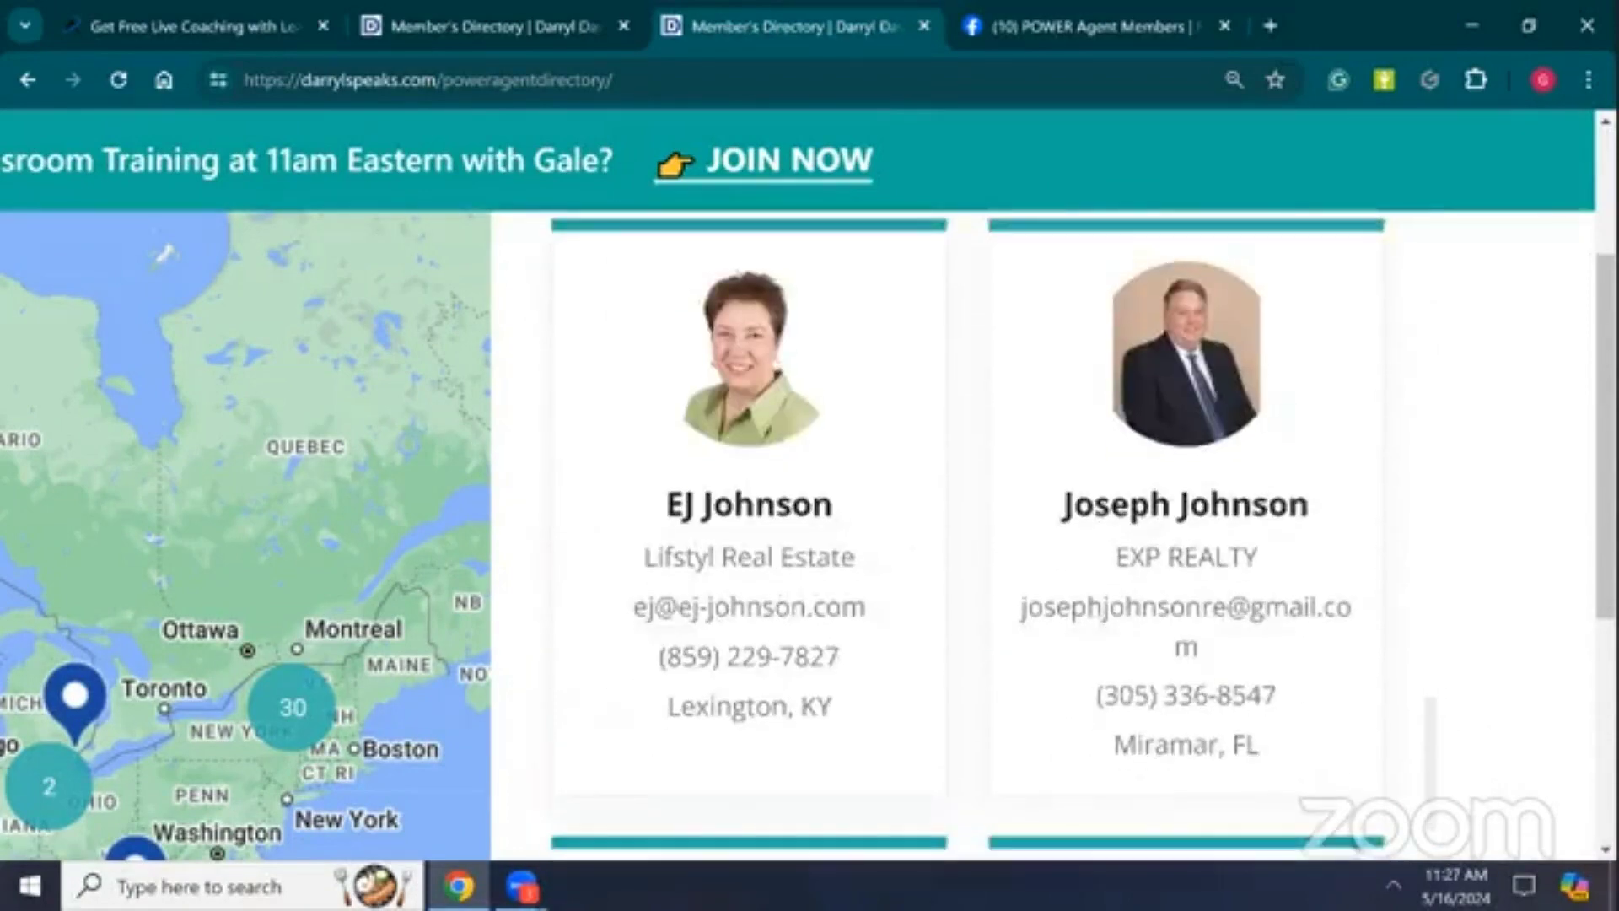
{"action": "scroll", "coordinate": [993, 536], "scroll_direction": "down", "scroll_amount": 8}
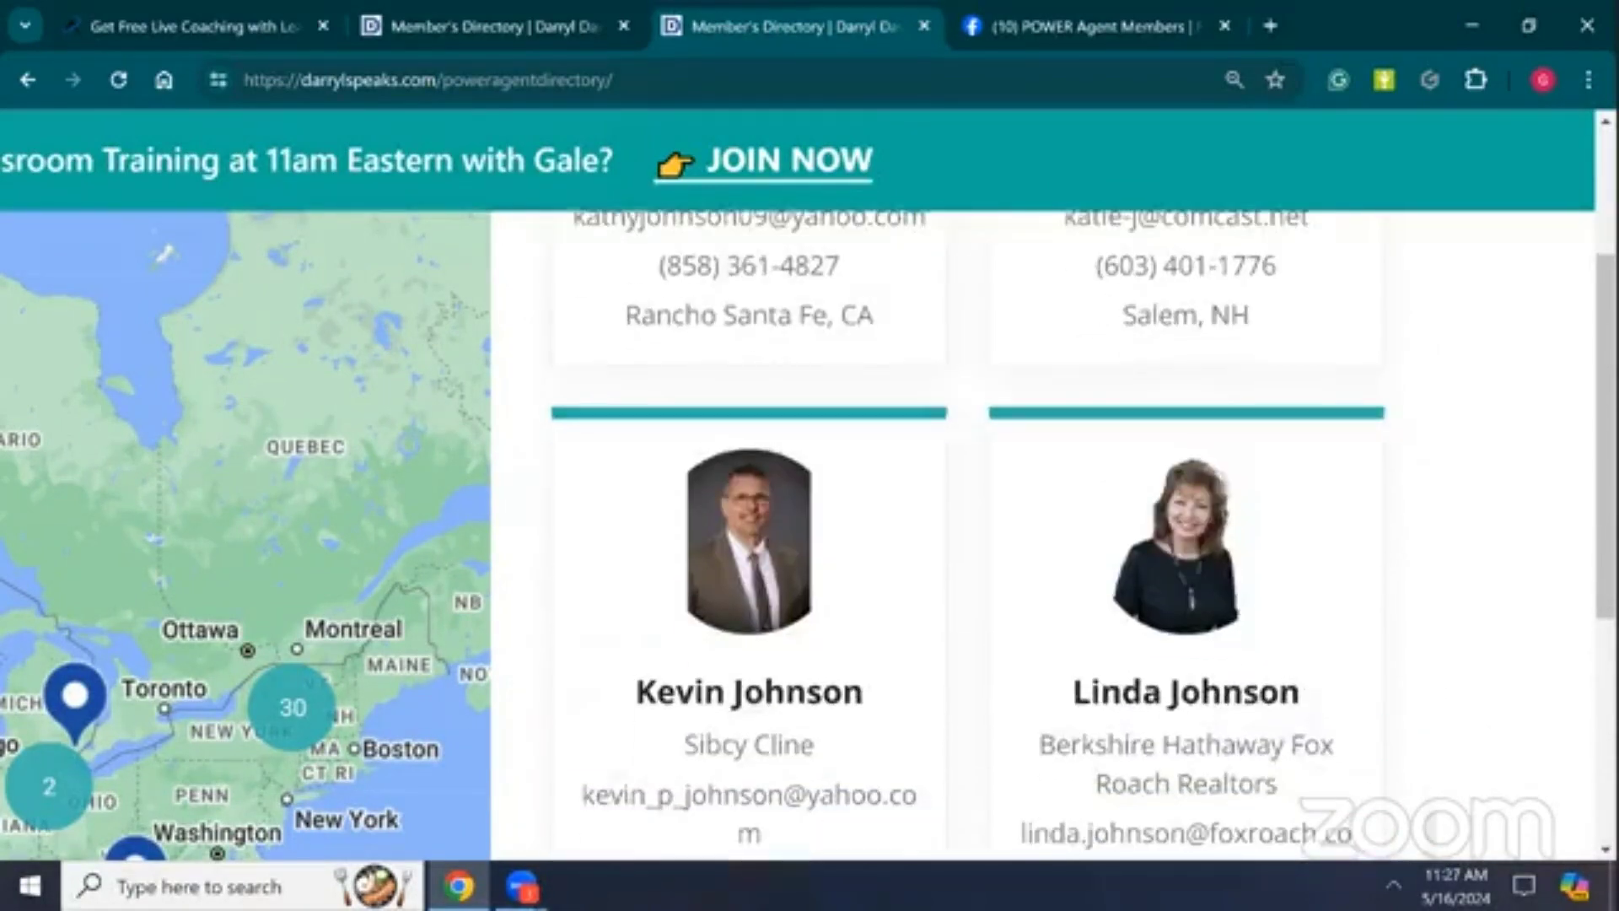
{"action": "scroll", "coordinate": [968, 529], "scroll_direction": "down", "scroll_amount": 10}
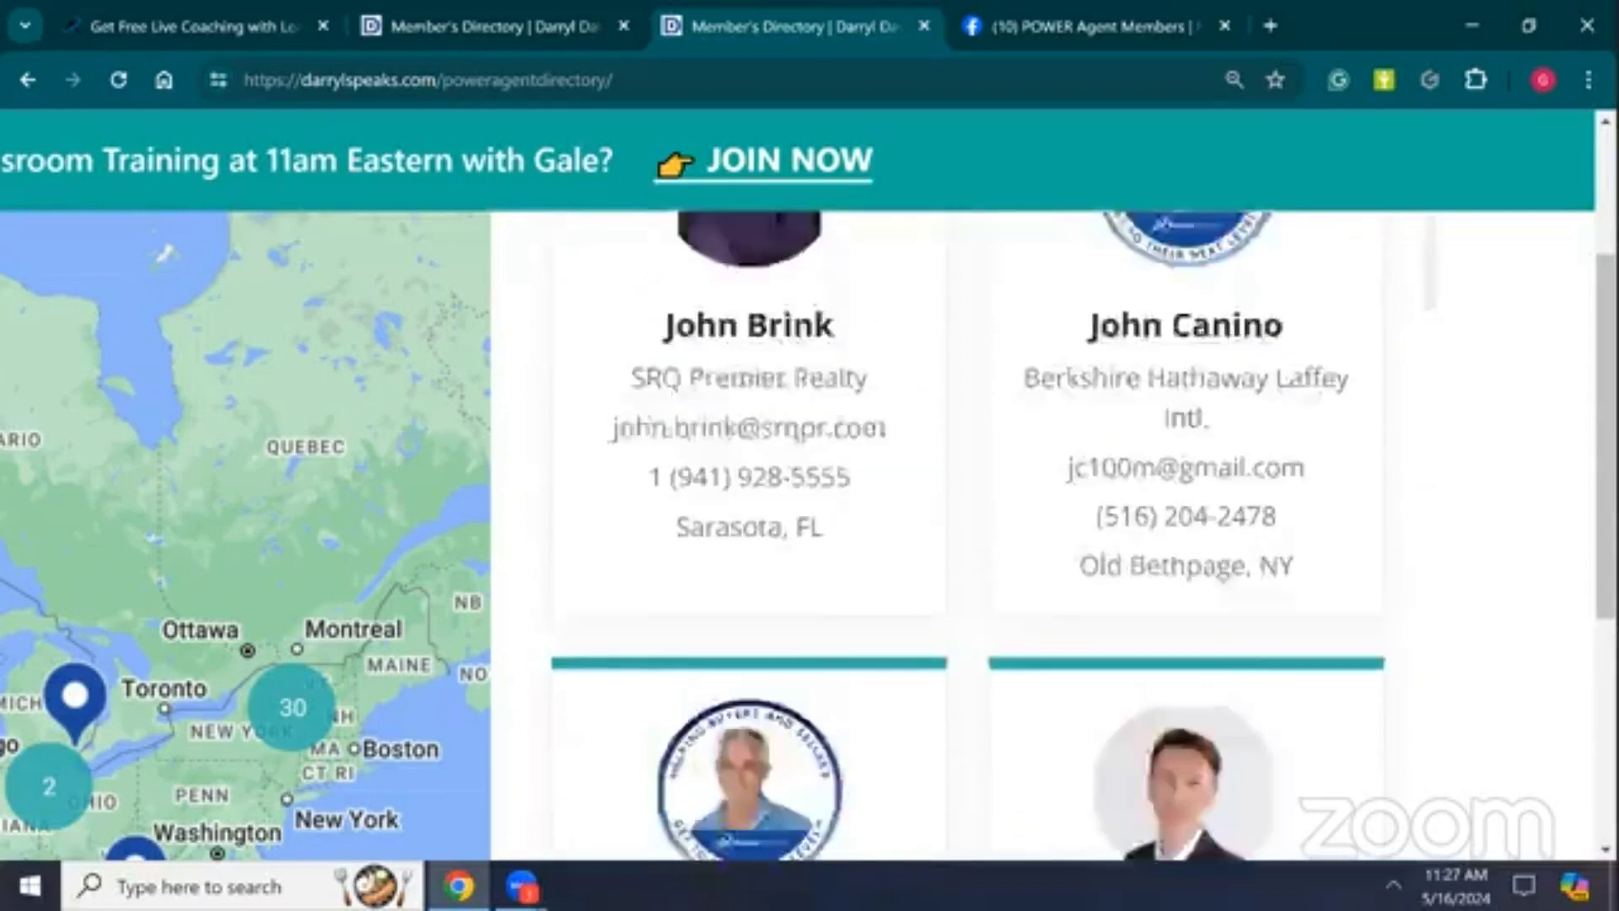
{"action": "scroll", "coordinate": [810, 506], "scroll_direction": "up", "scroll_amount": 15}
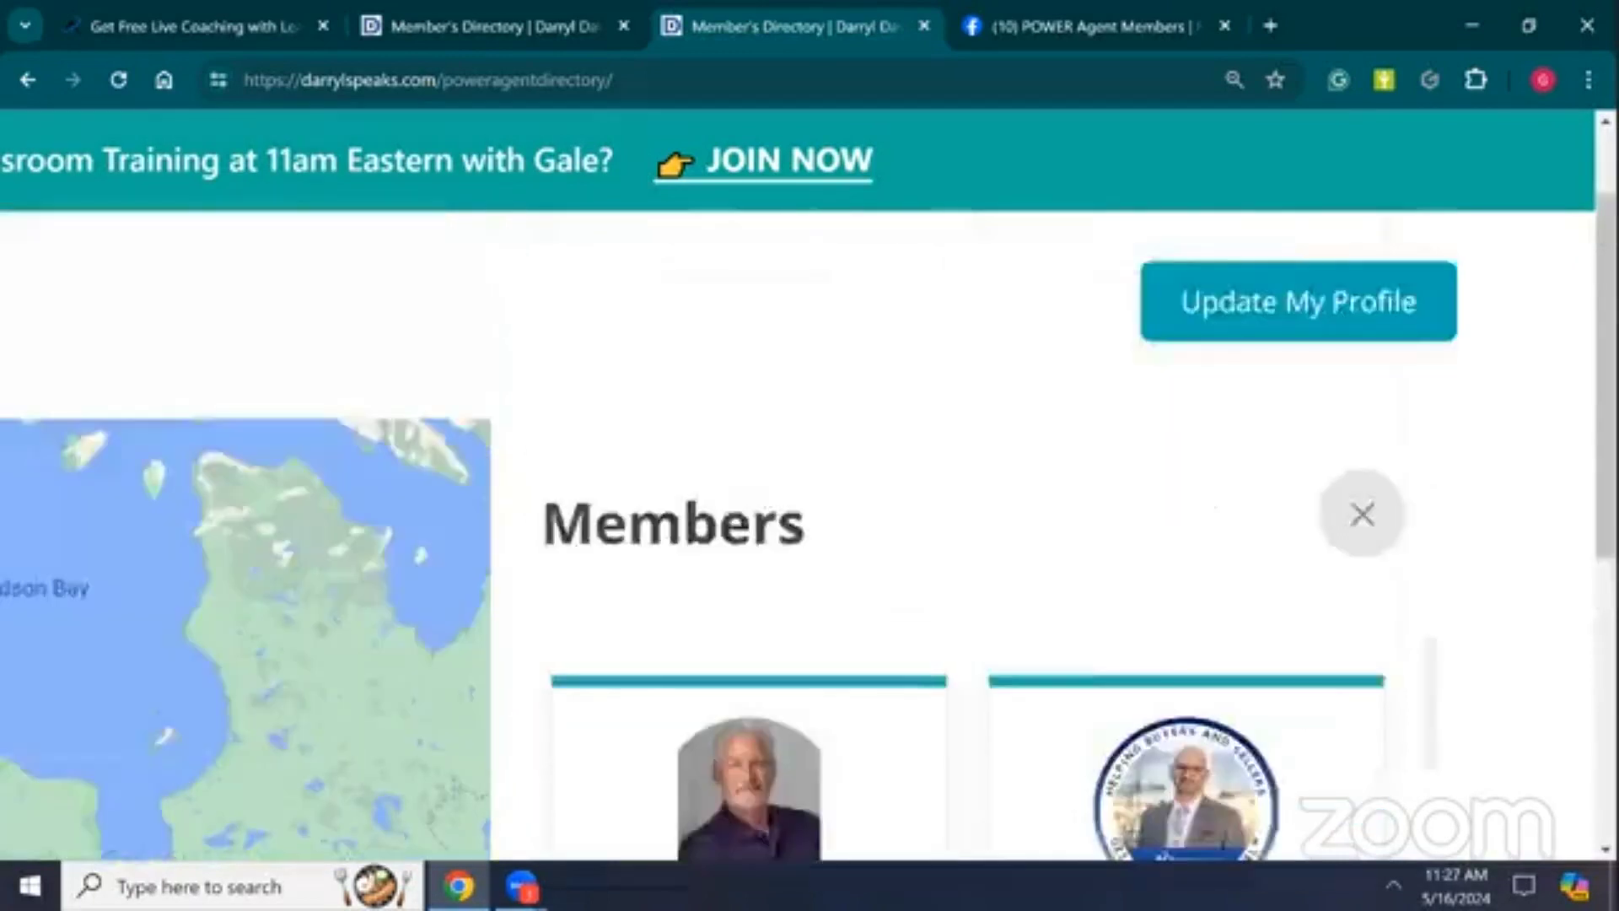
{"action": "key", "text": "ctrl+minus"}
{"action": "key", "text": "ctrl+minus"}
{"action": "key", "text": "ctrl+minus"}
{"action": "key", "text": "ctrl+minus"}
{"action": "key", "text": "ctrl+minus"}
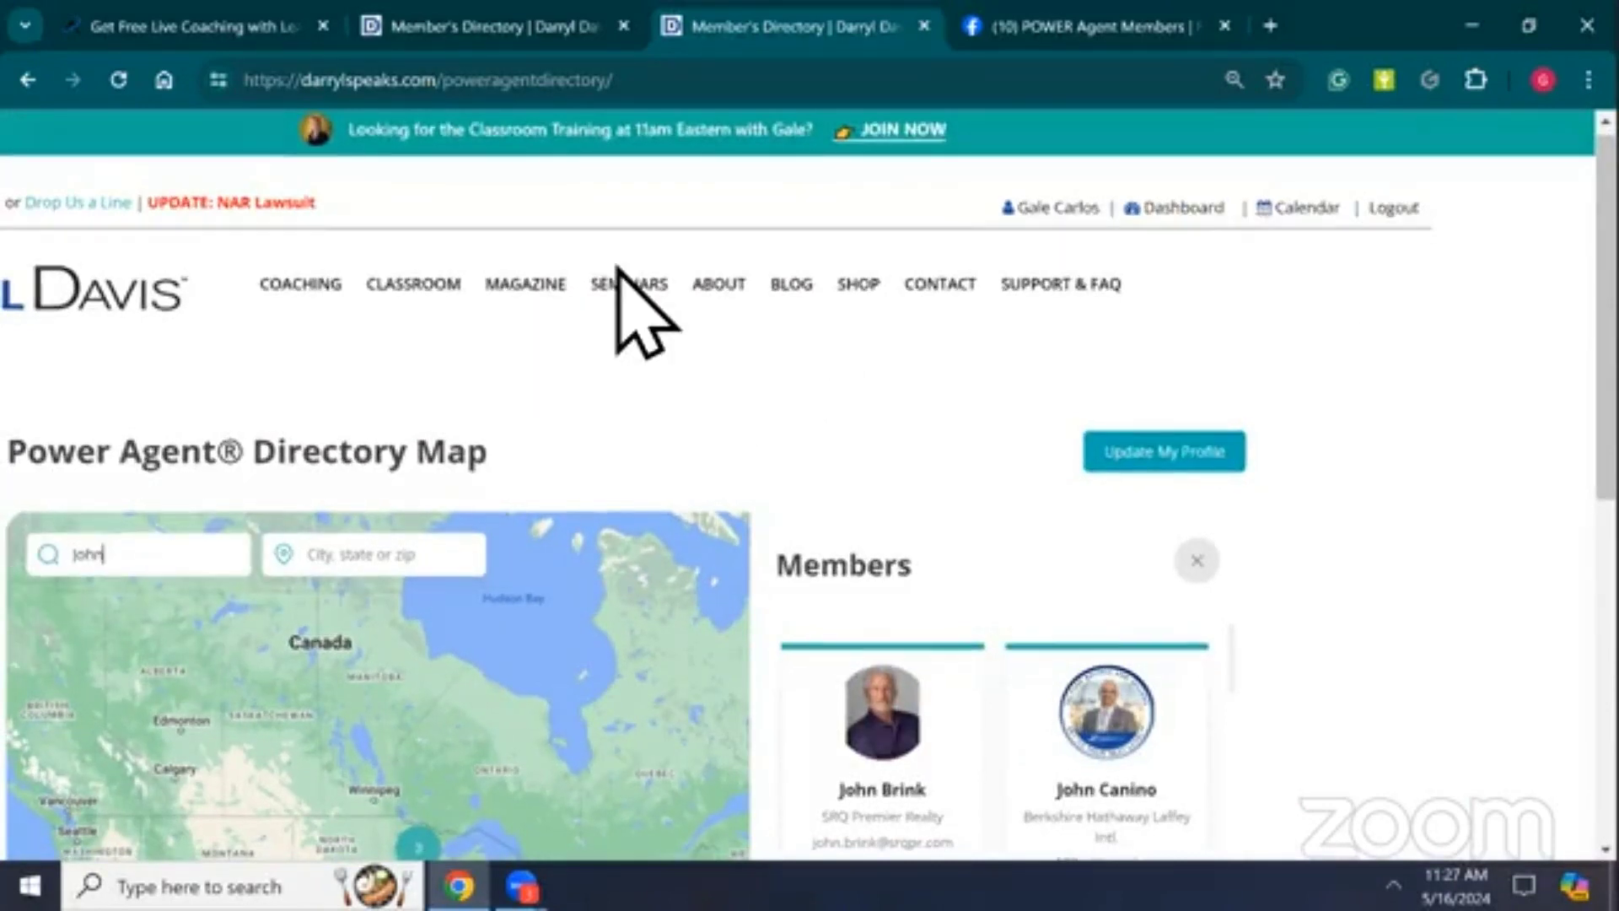
{"action": "key", "text": "ctrl+minus"}
{"action": "key", "text": "ctrl+minus"}
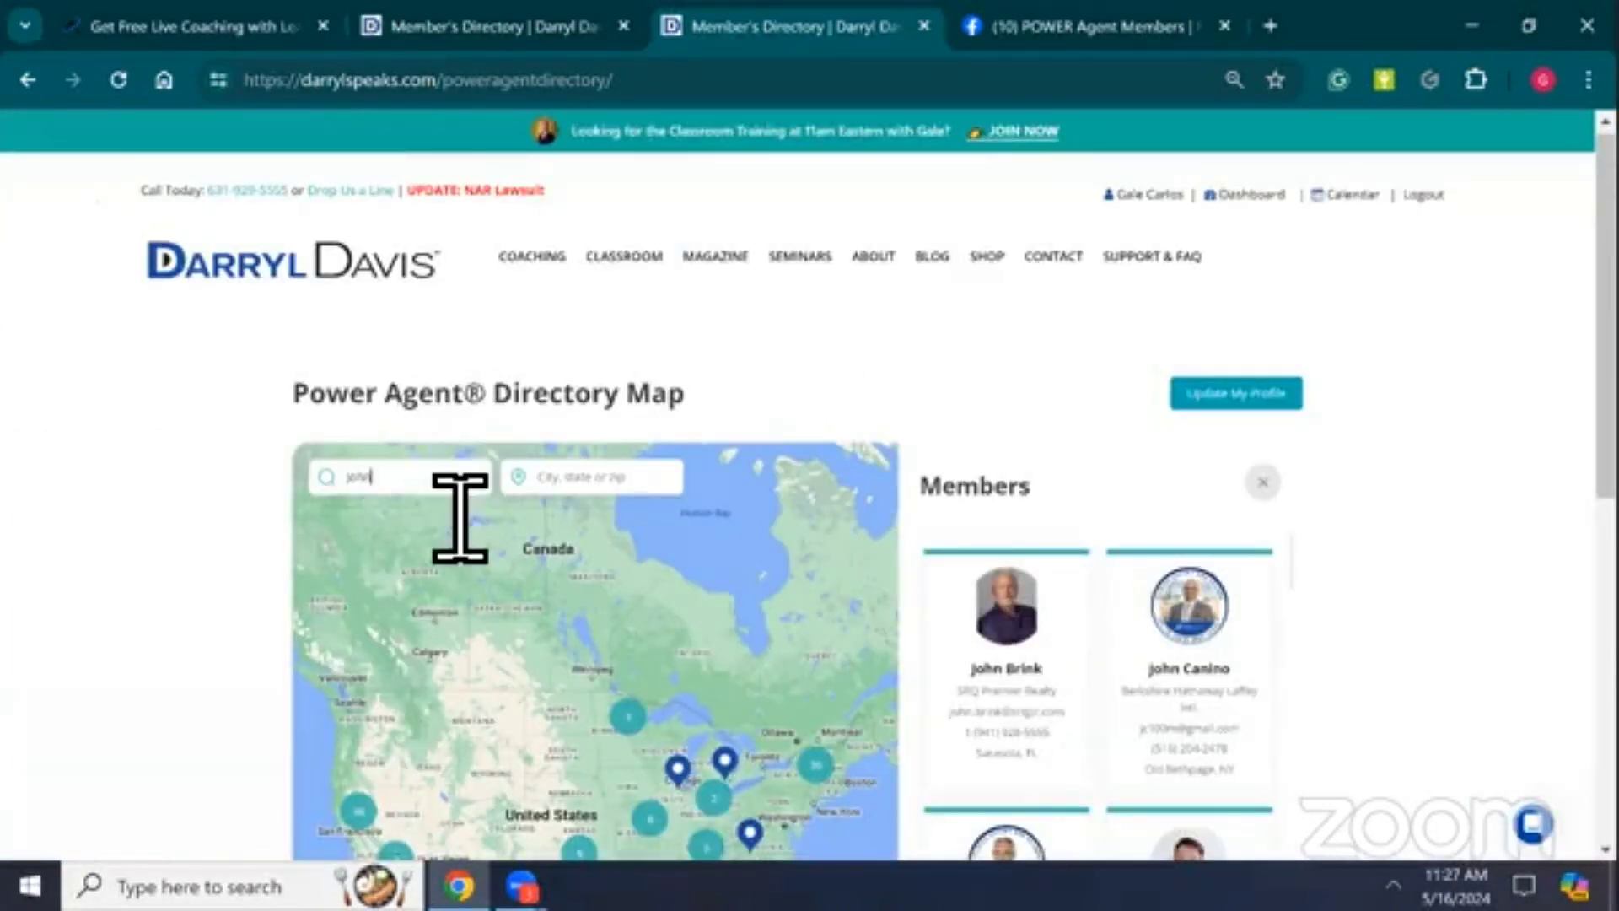
Clear the 'john' keyword and filter the map by location to Amherst, NY, USA
{"action": "key", "text": "BackSpace"}
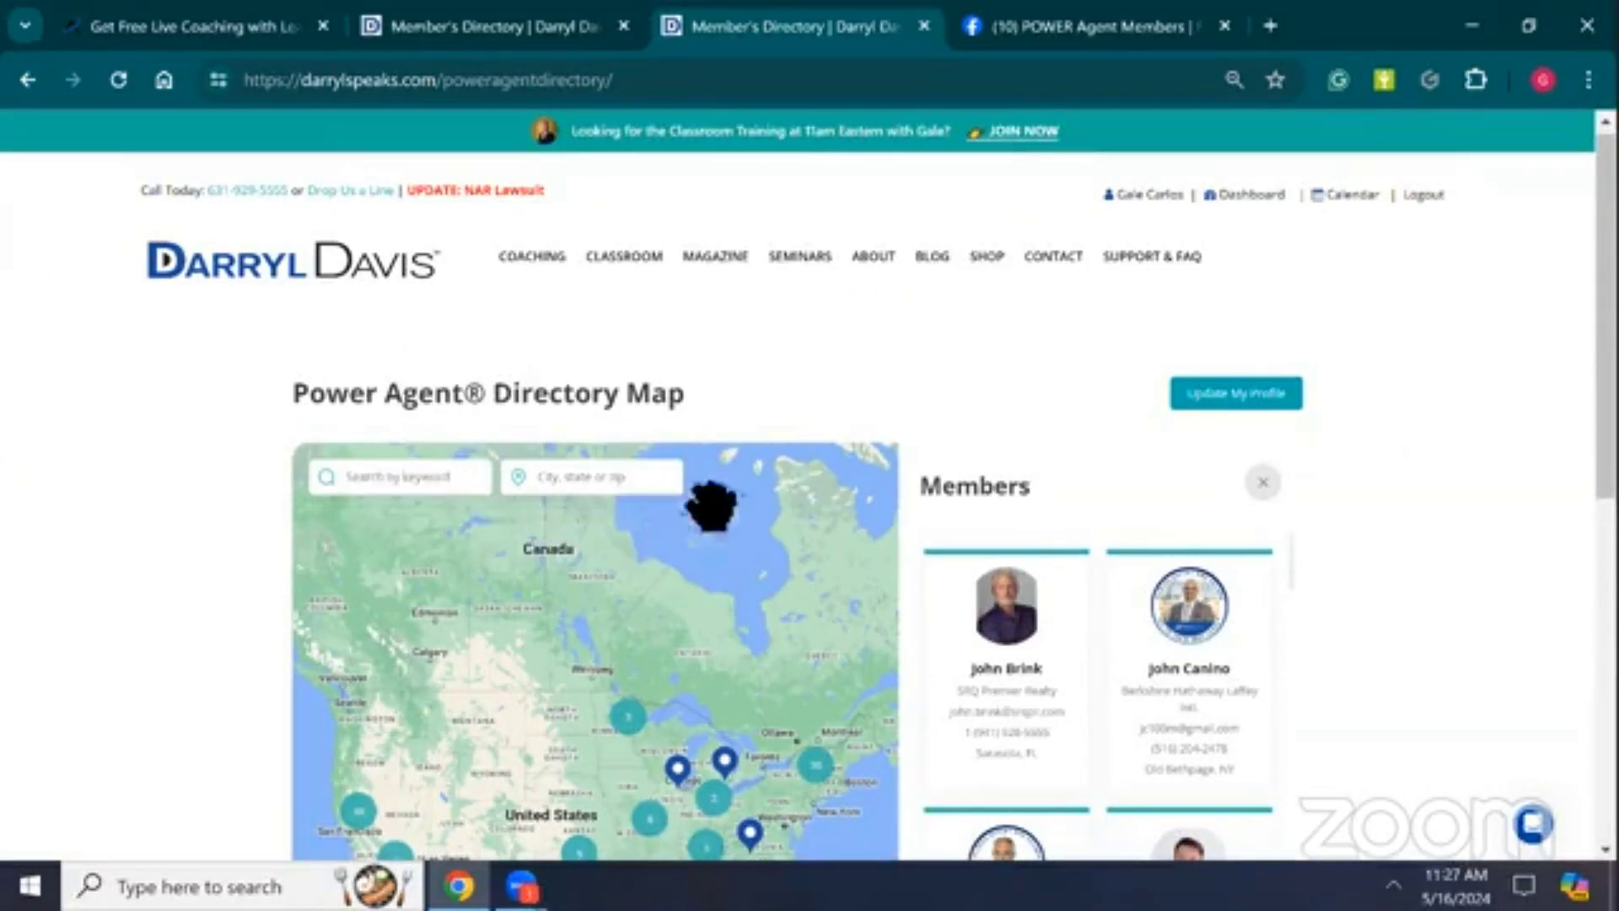
{"action": "left_click", "coordinate": [629, 488]}
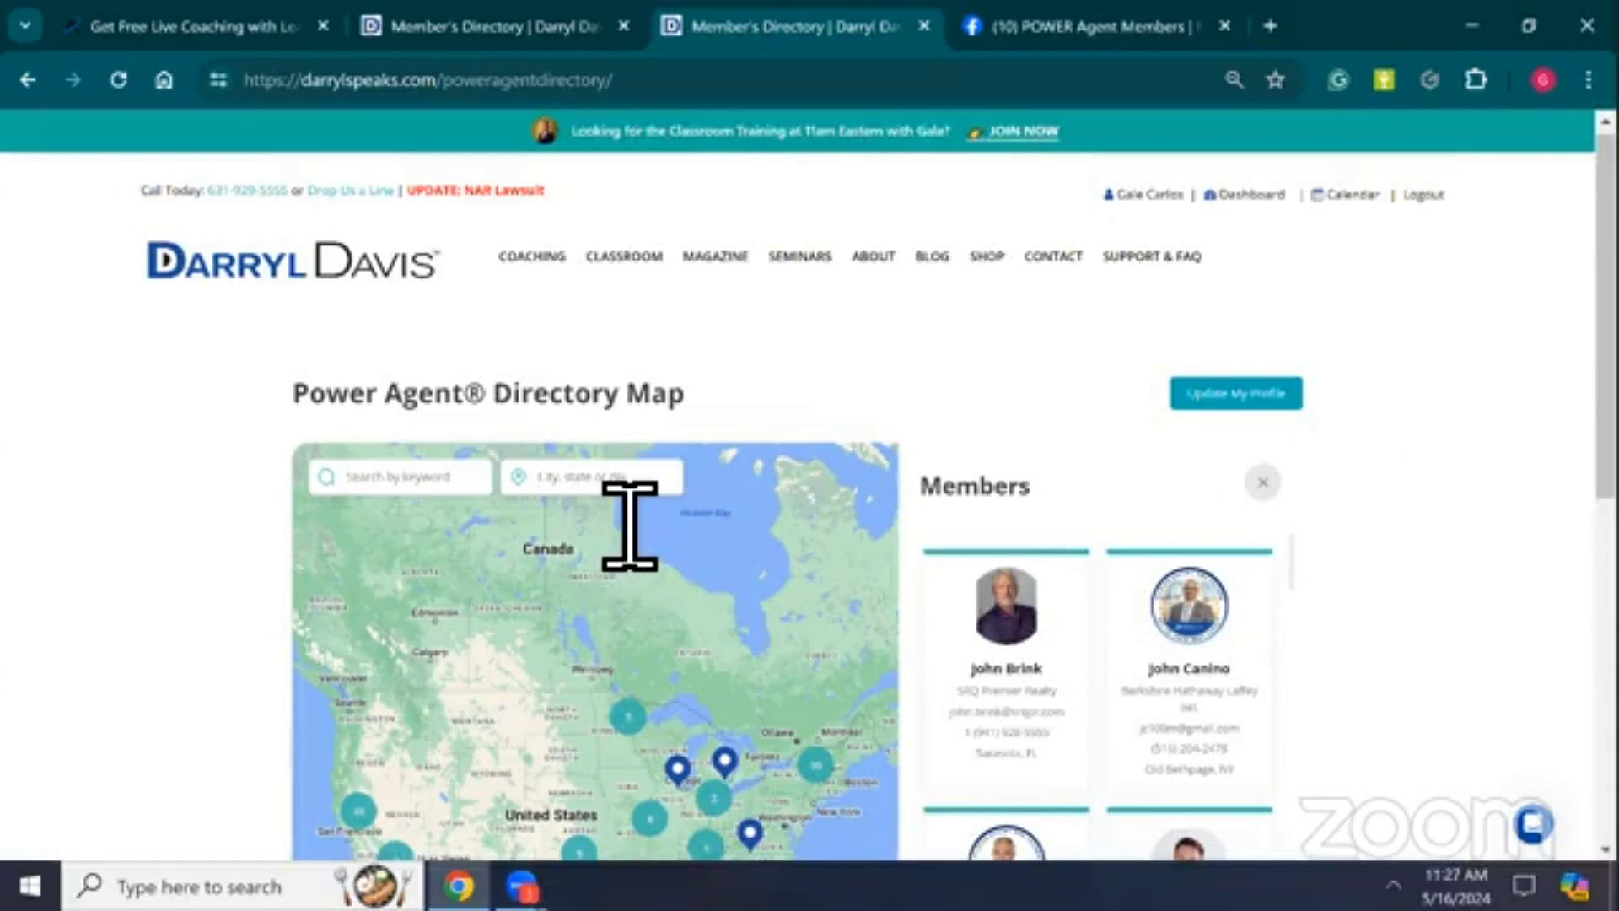
{"action": "type", "text": "amher"}
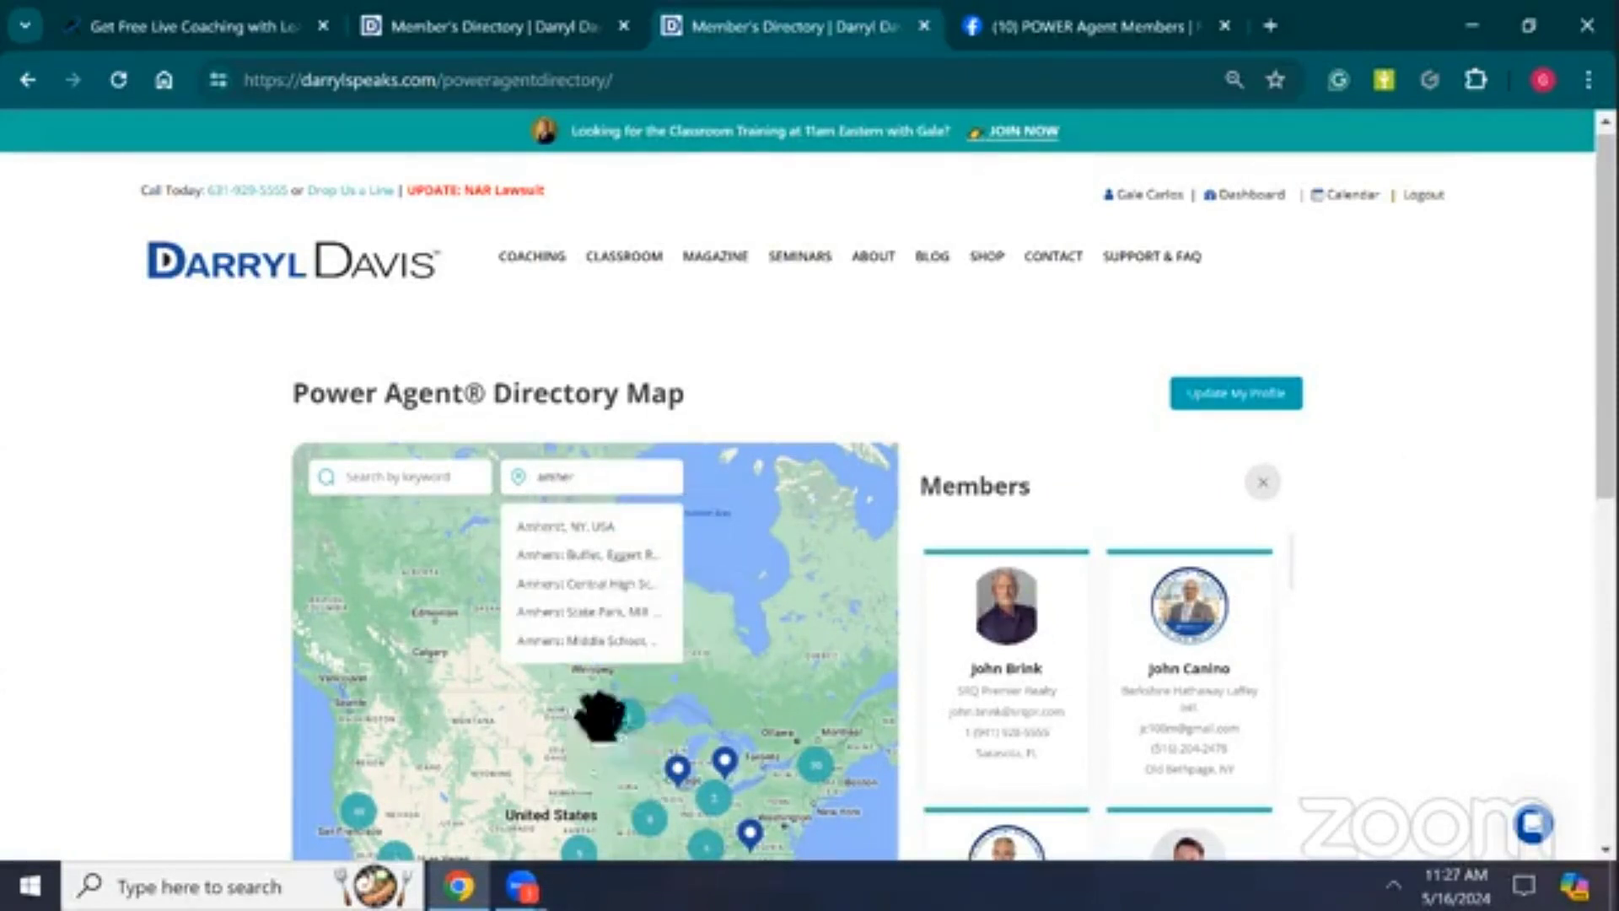
{"action": "left_click", "coordinate": [573, 524]}
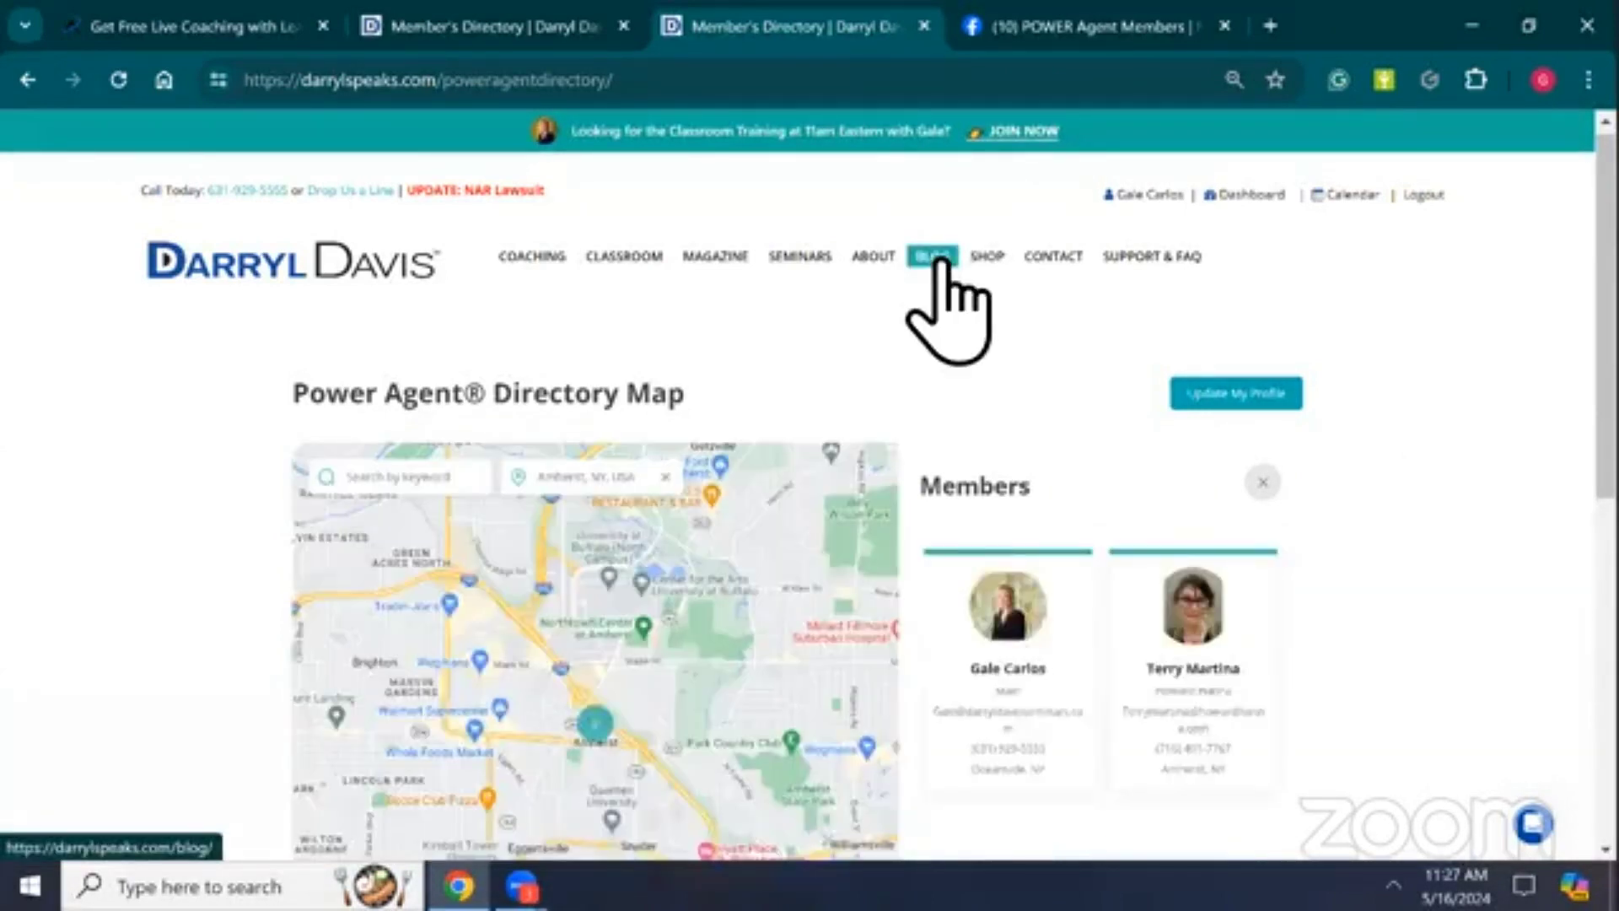
{"action": "scroll", "coordinate": [955, 257], "scroll_direction": "down", "scroll_amount": 3}
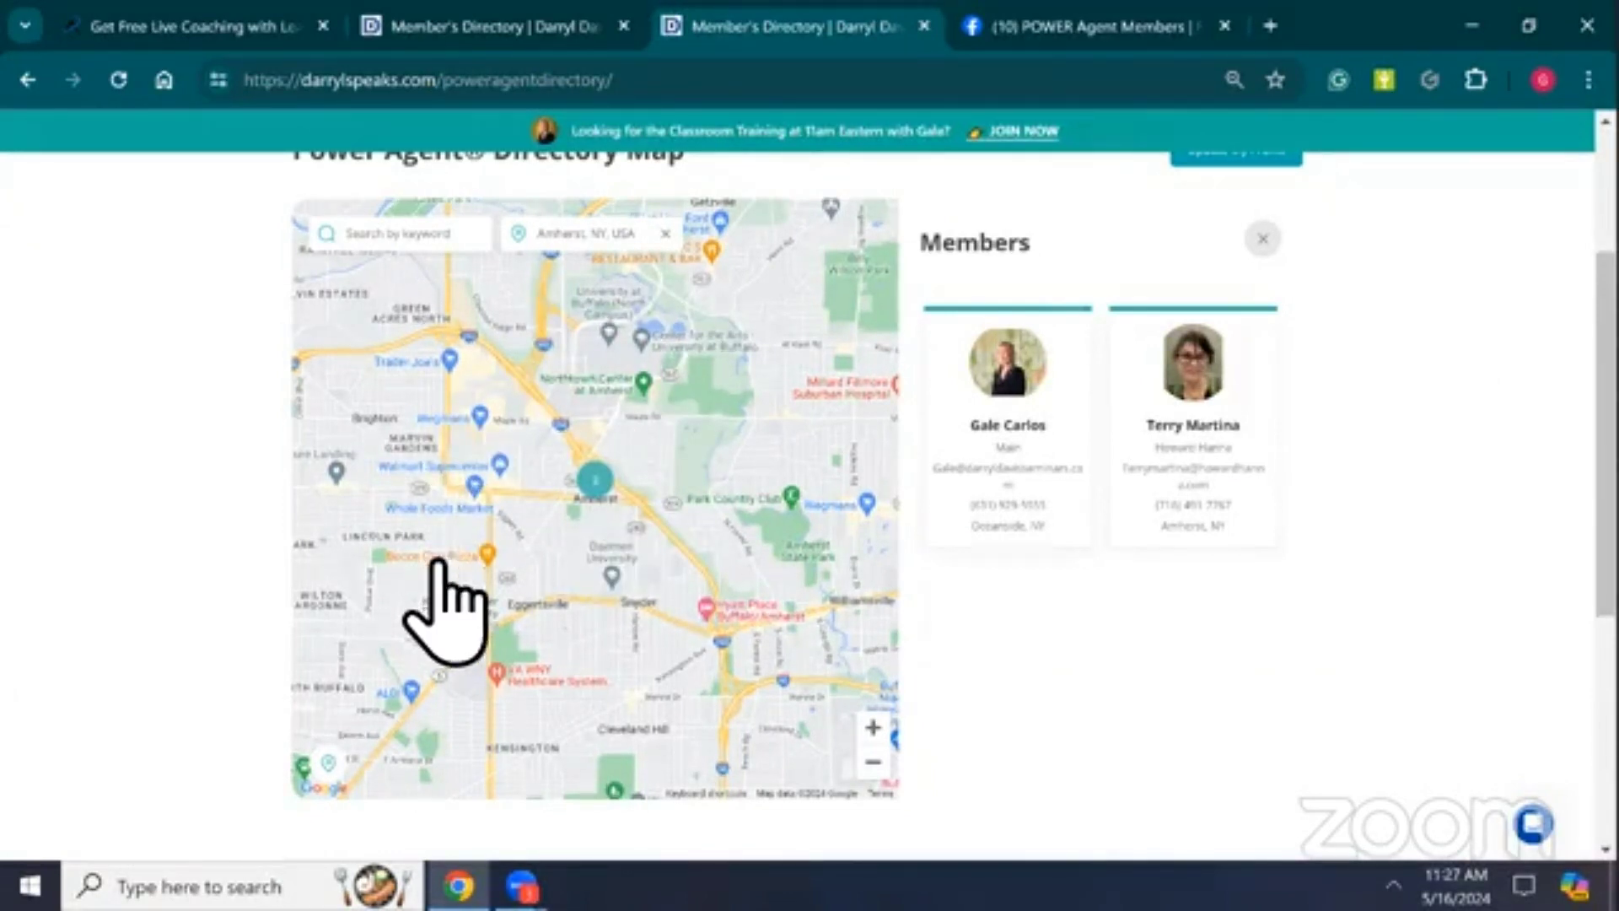
Zoom the map out to the Buffalo area and redo the search for the visible map
{"action": "scroll", "coordinate": [438, 561], "scroll_direction": "down", "scroll_amount": 3}
{"action": "scroll", "coordinate": [438, 561], "scroll_direction": "down", "scroll_amount": 3}
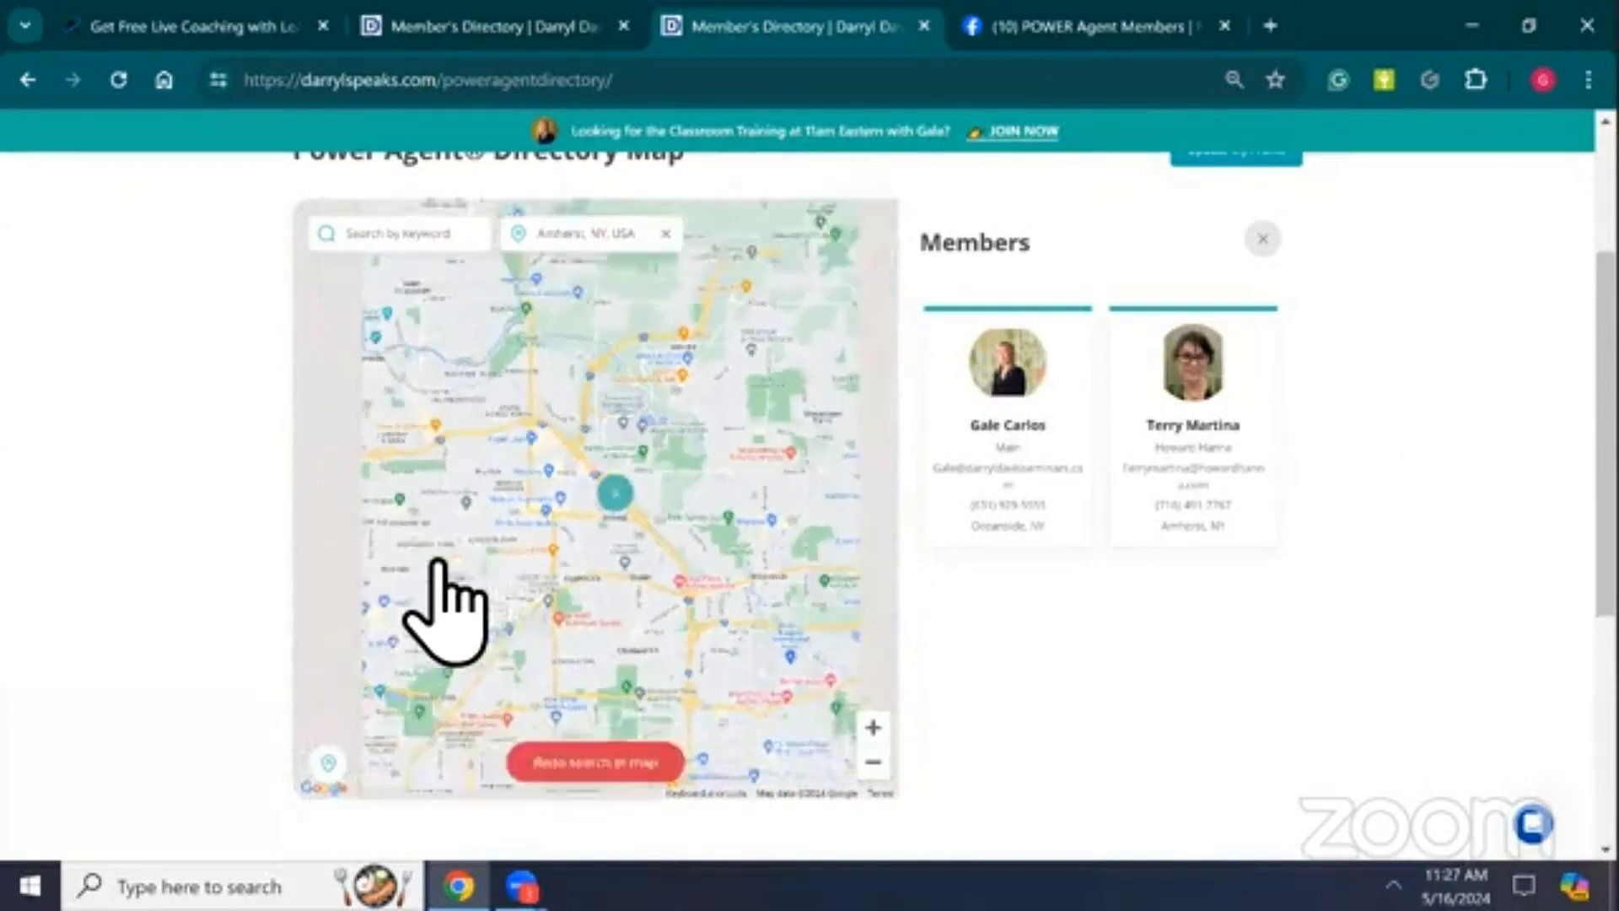
{"action": "scroll", "coordinate": [438, 561], "scroll_direction": "down", "scroll_amount": 3}
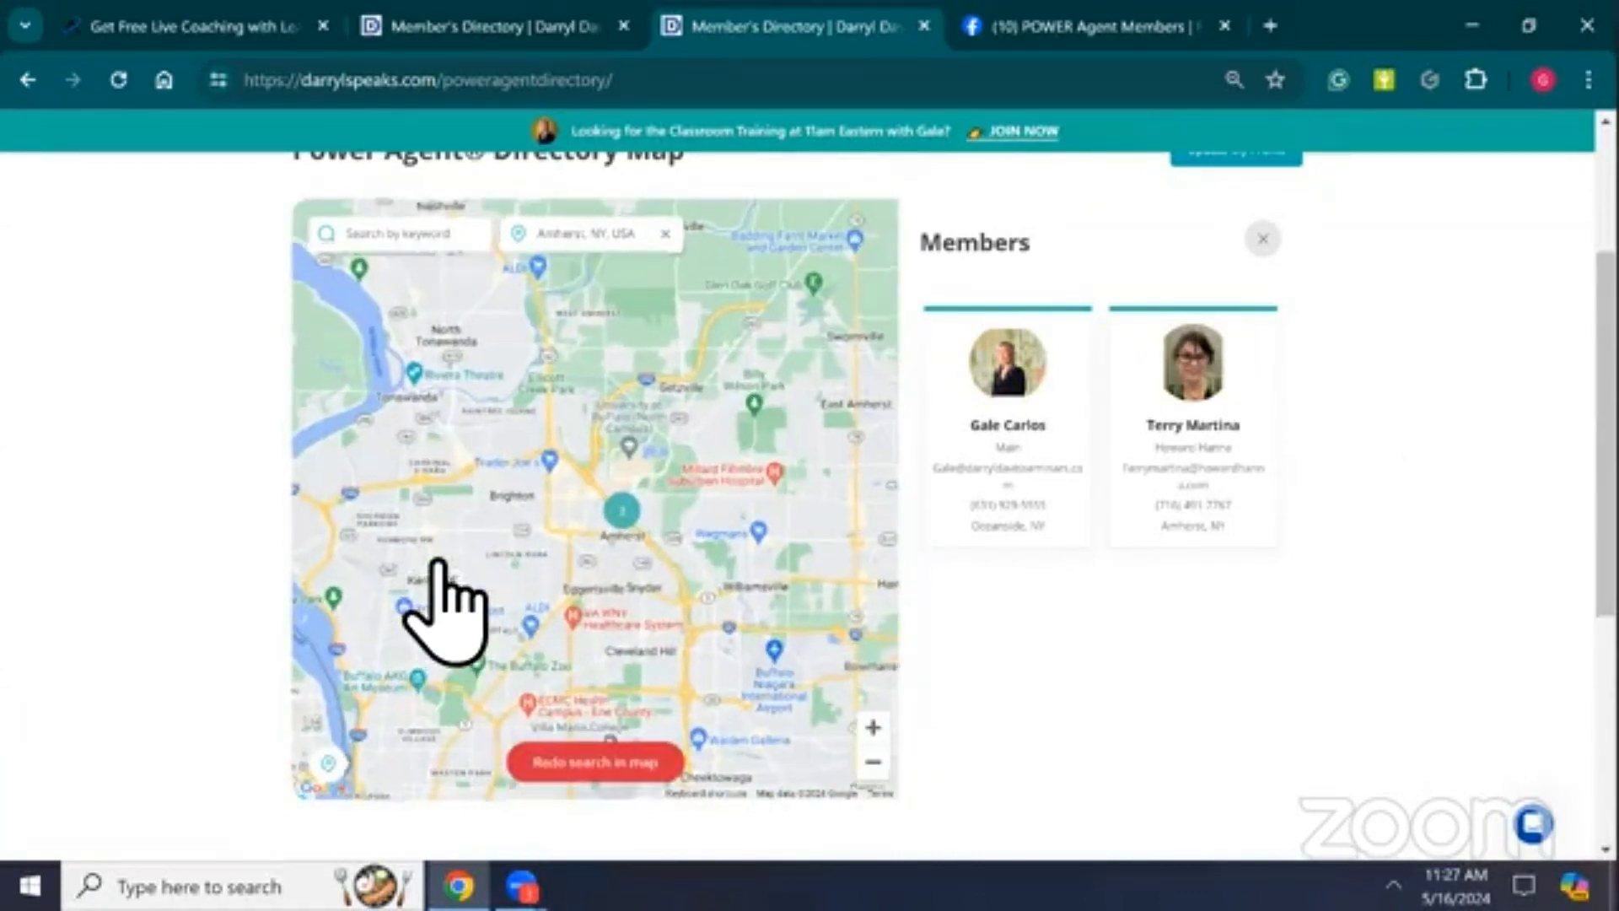
{"action": "scroll", "coordinate": [438, 561], "scroll_direction": "down", "scroll_amount": 2}
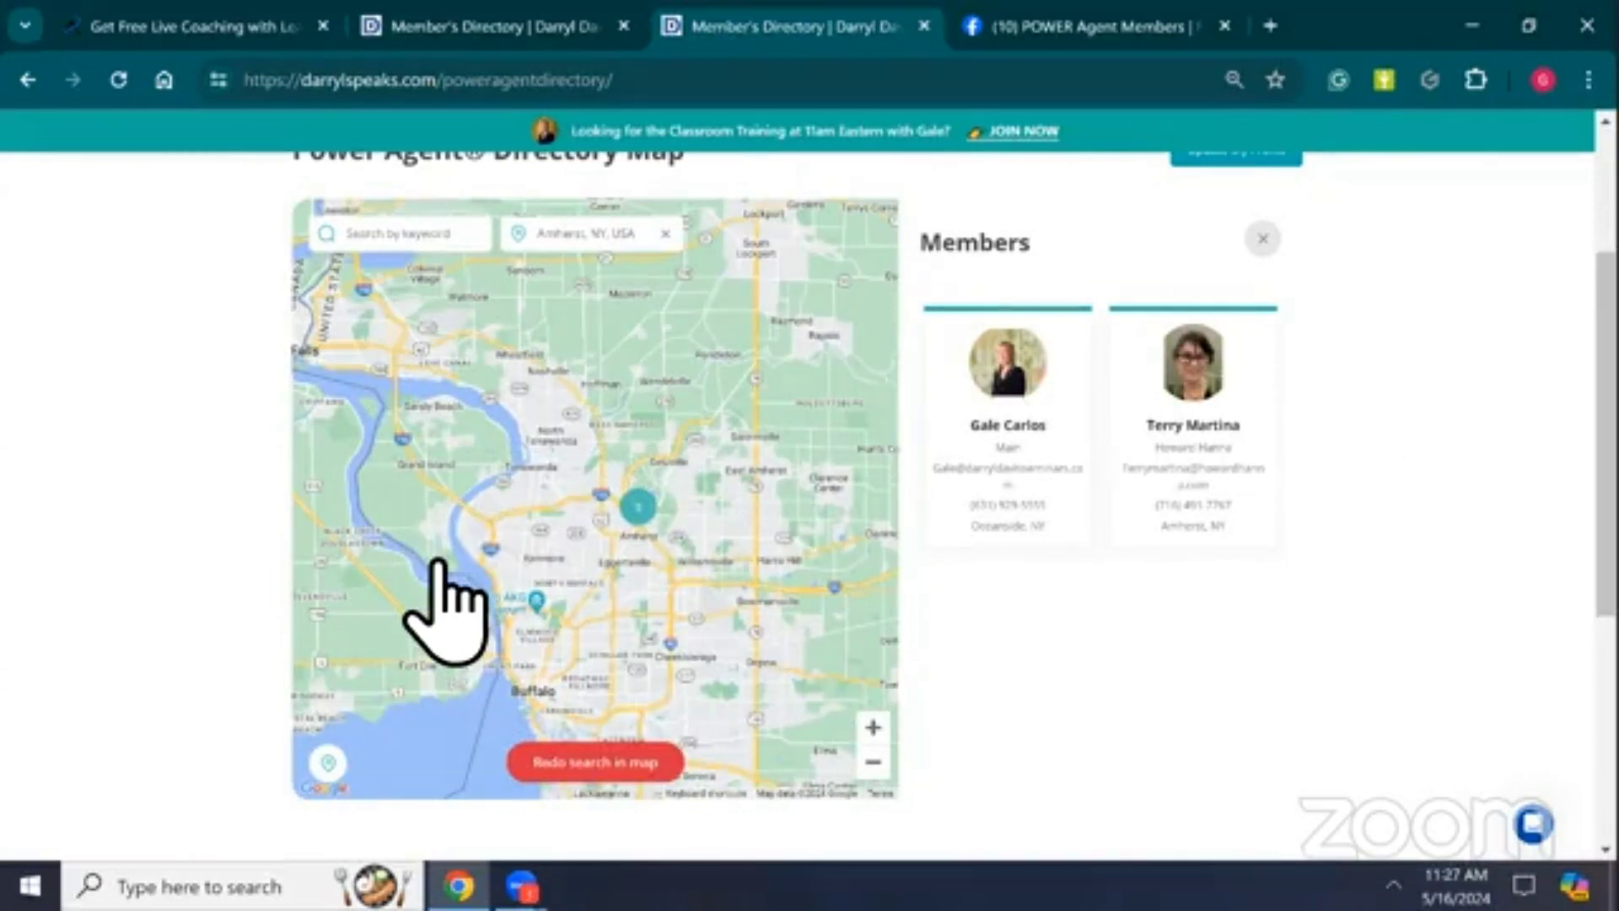
{"action": "scroll", "coordinate": [438, 560], "scroll_direction": "down", "scroll_amount": 3}
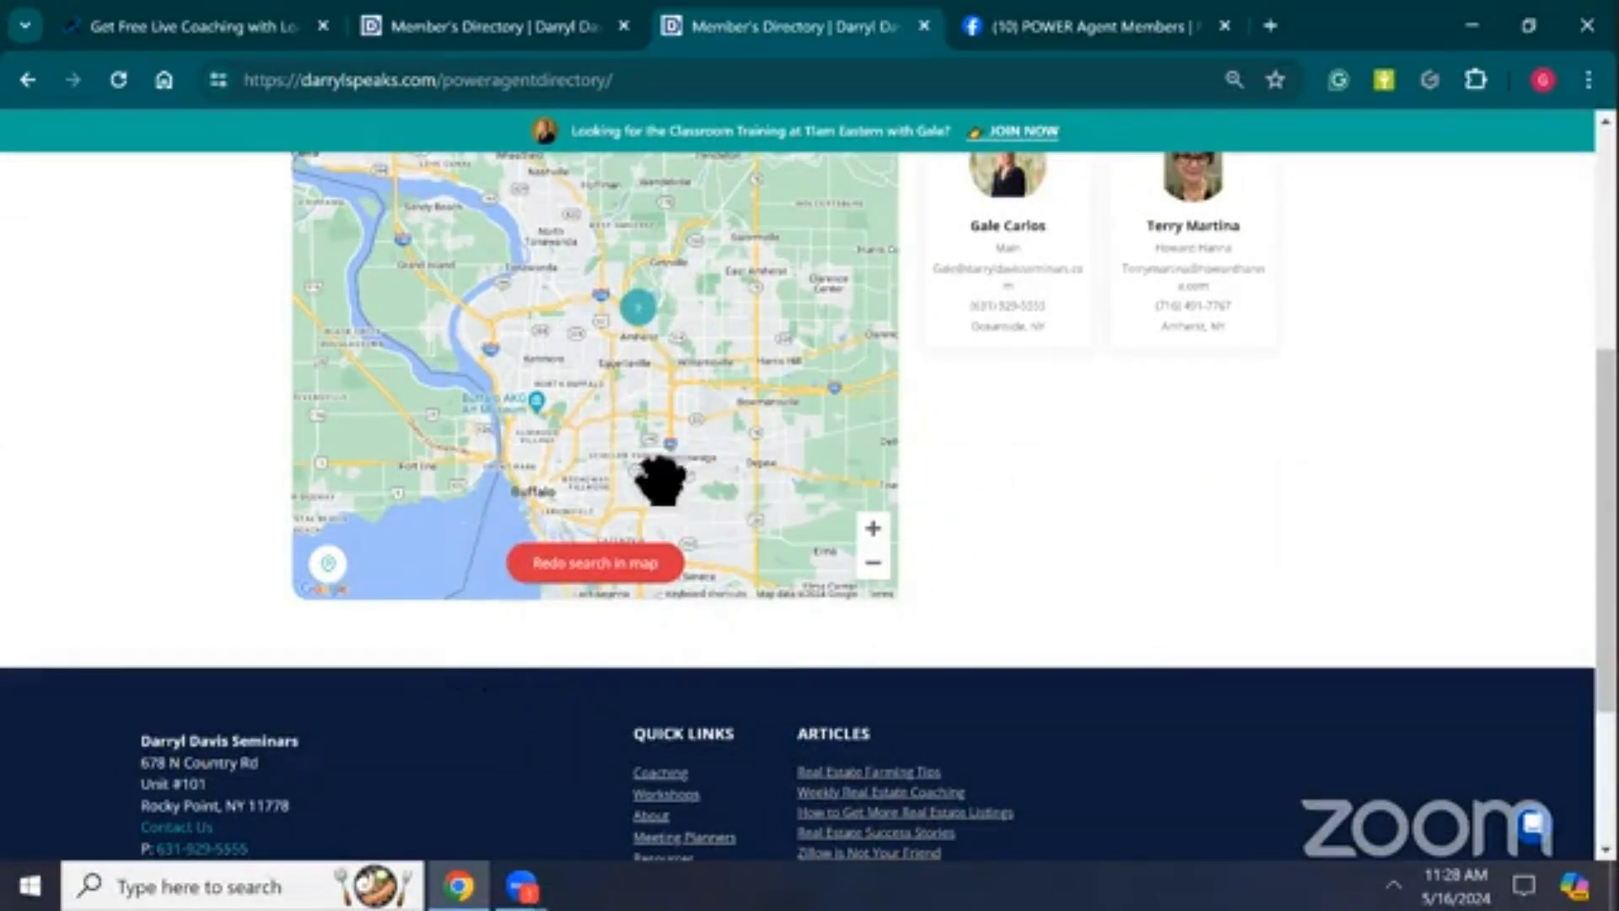
{"action": "left_click", "coordinate": [601, 564]}
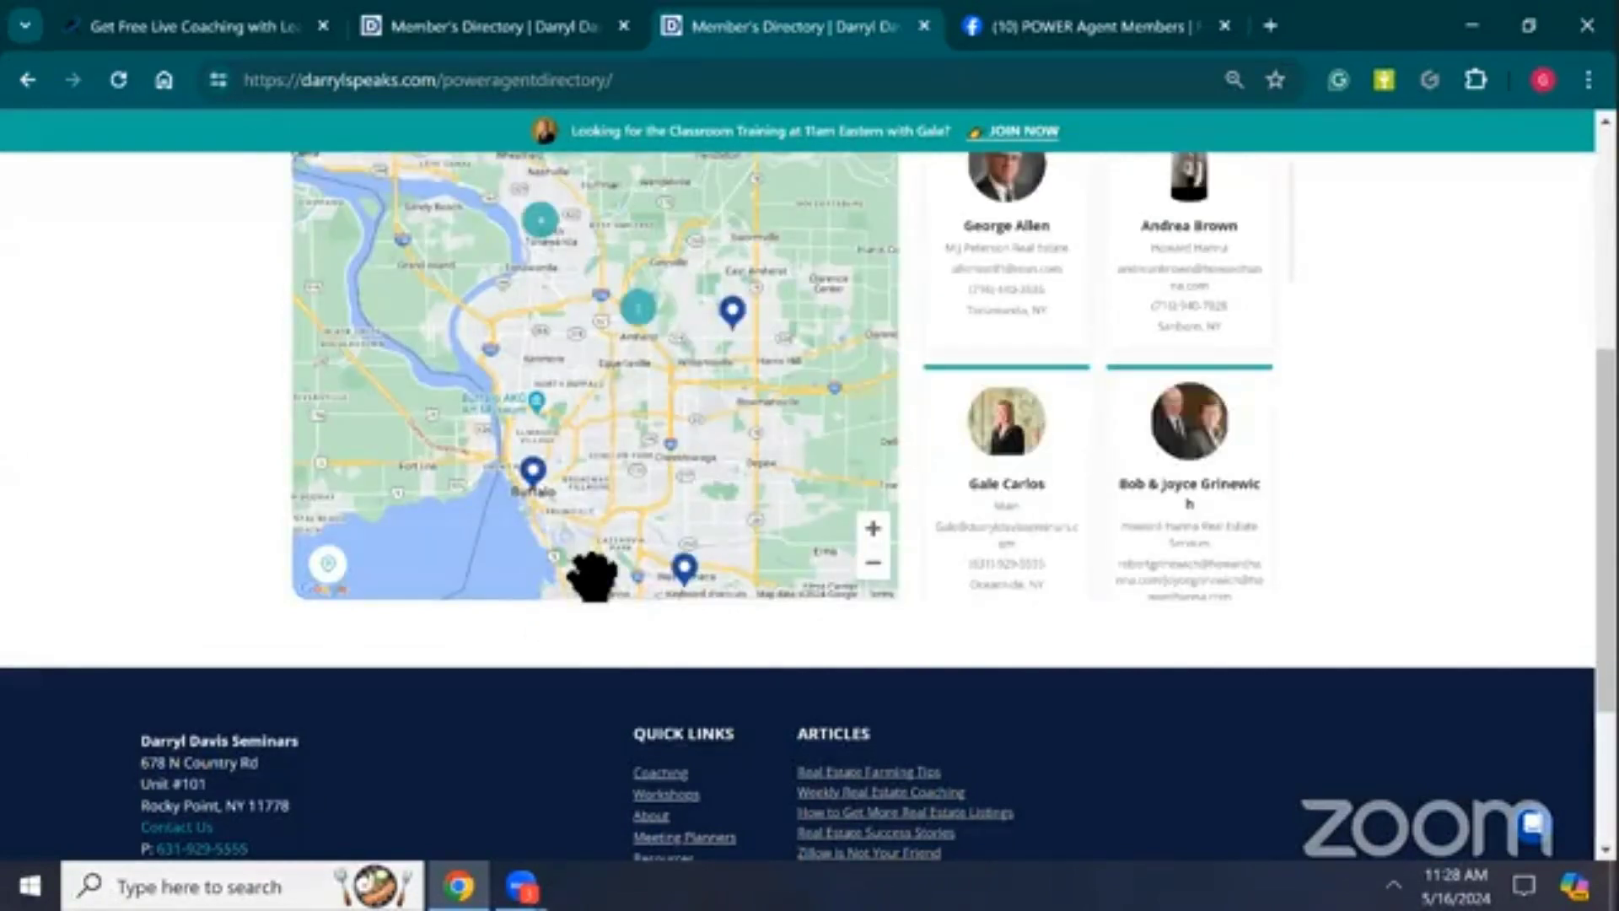
Look through the seven listed member cards, highlighting one member's name
{"action": "scroll", "coordinate": [593, 576], "scroll_direction": "up", "scroll_amount": 1}
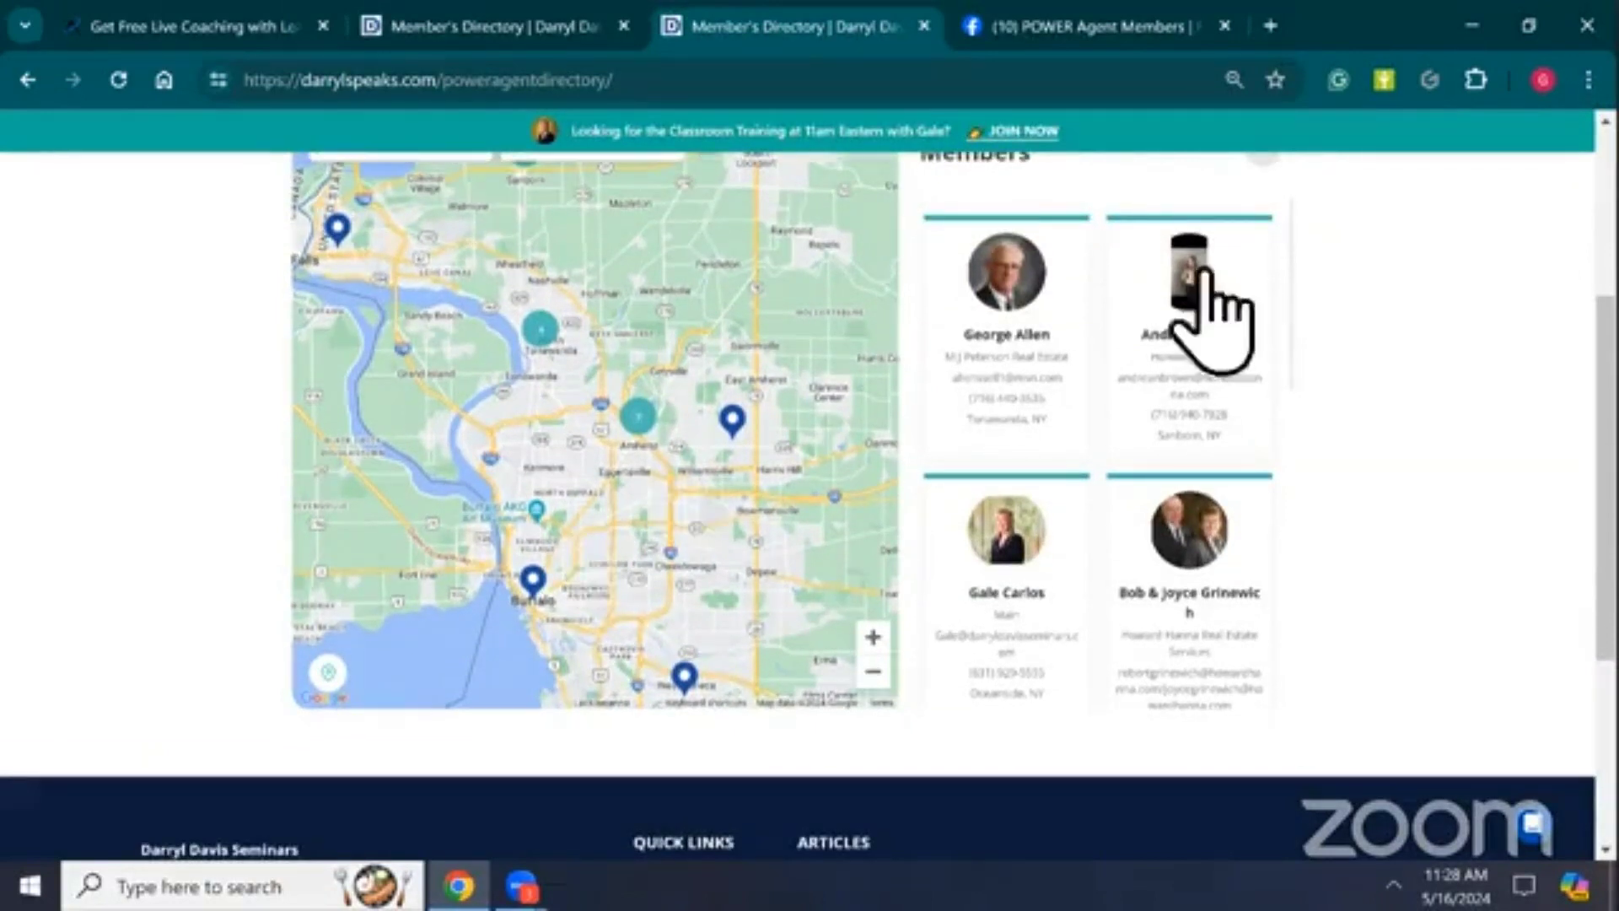
{"action": "left_click_drag", "start_coordinate": [1288, 248], "coordinate": [1288, 285]}
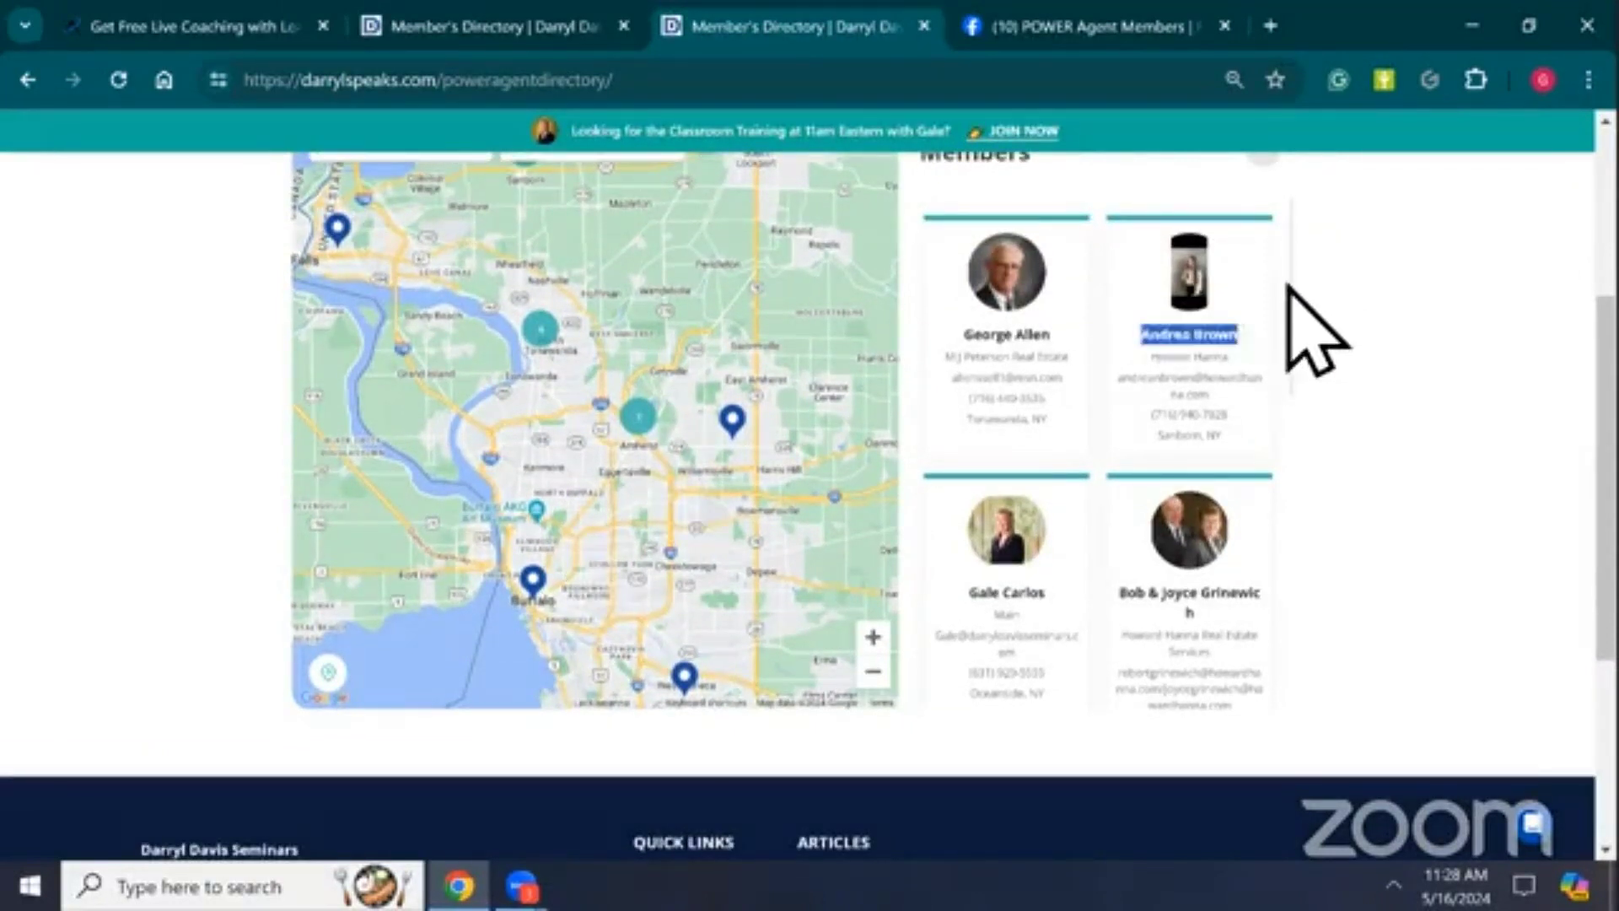
{"action": "scroll", "coordinate": [1290, 320], "scroll_direction": "down", "scroll_amount": 5}
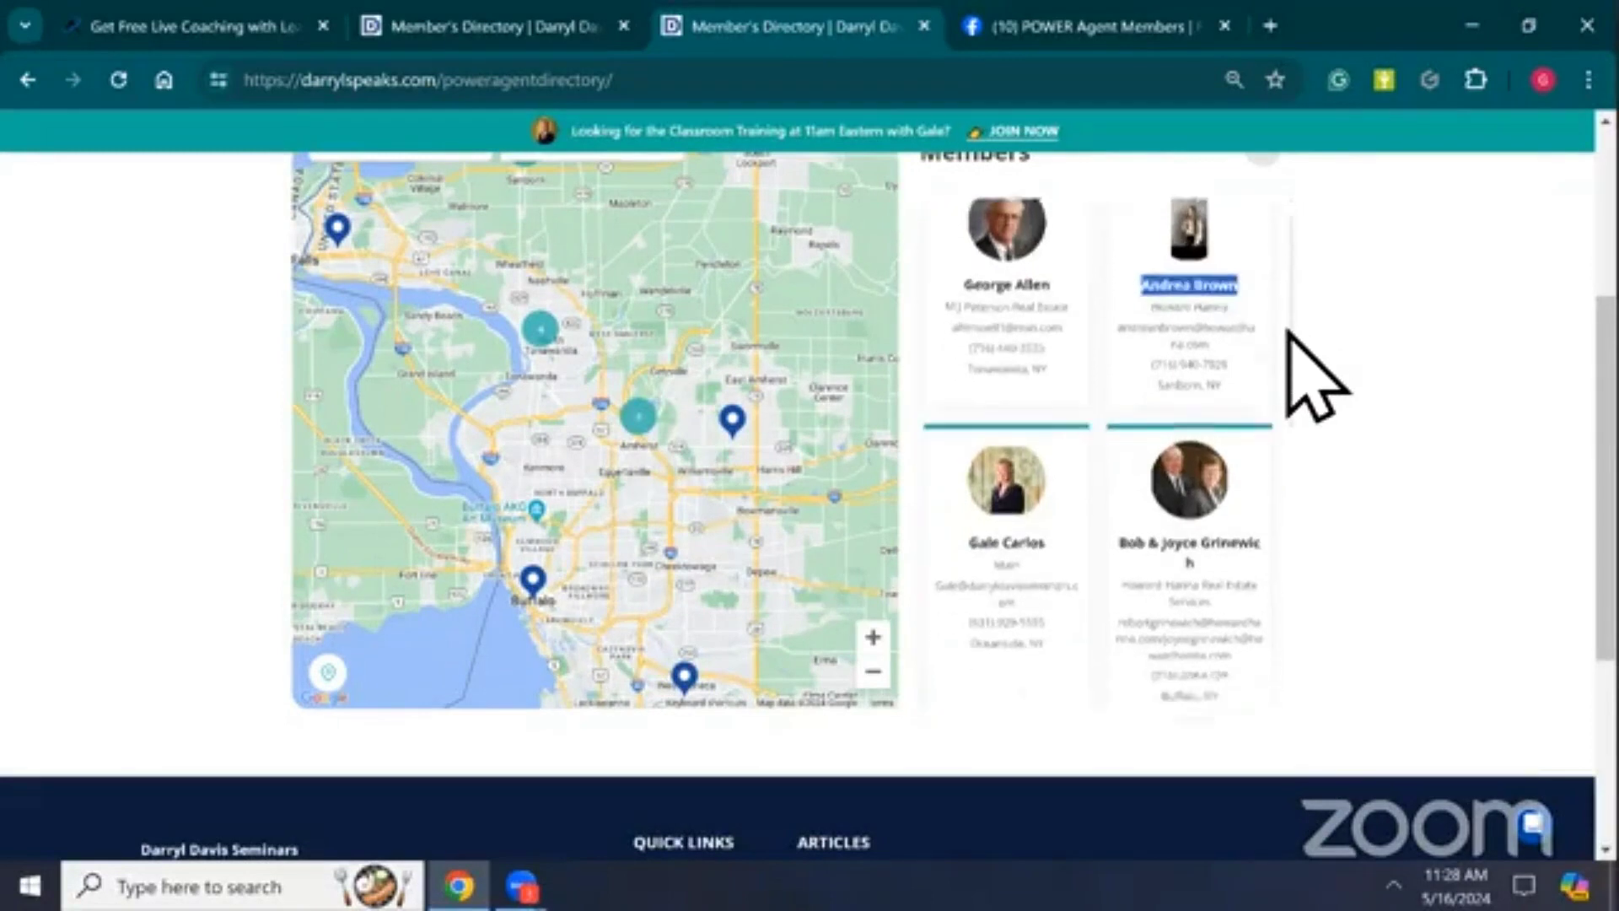
{"action": "scroll", "coordinate": [1294, 604], "scroll_direction": "down", "scroll_amount": 4}
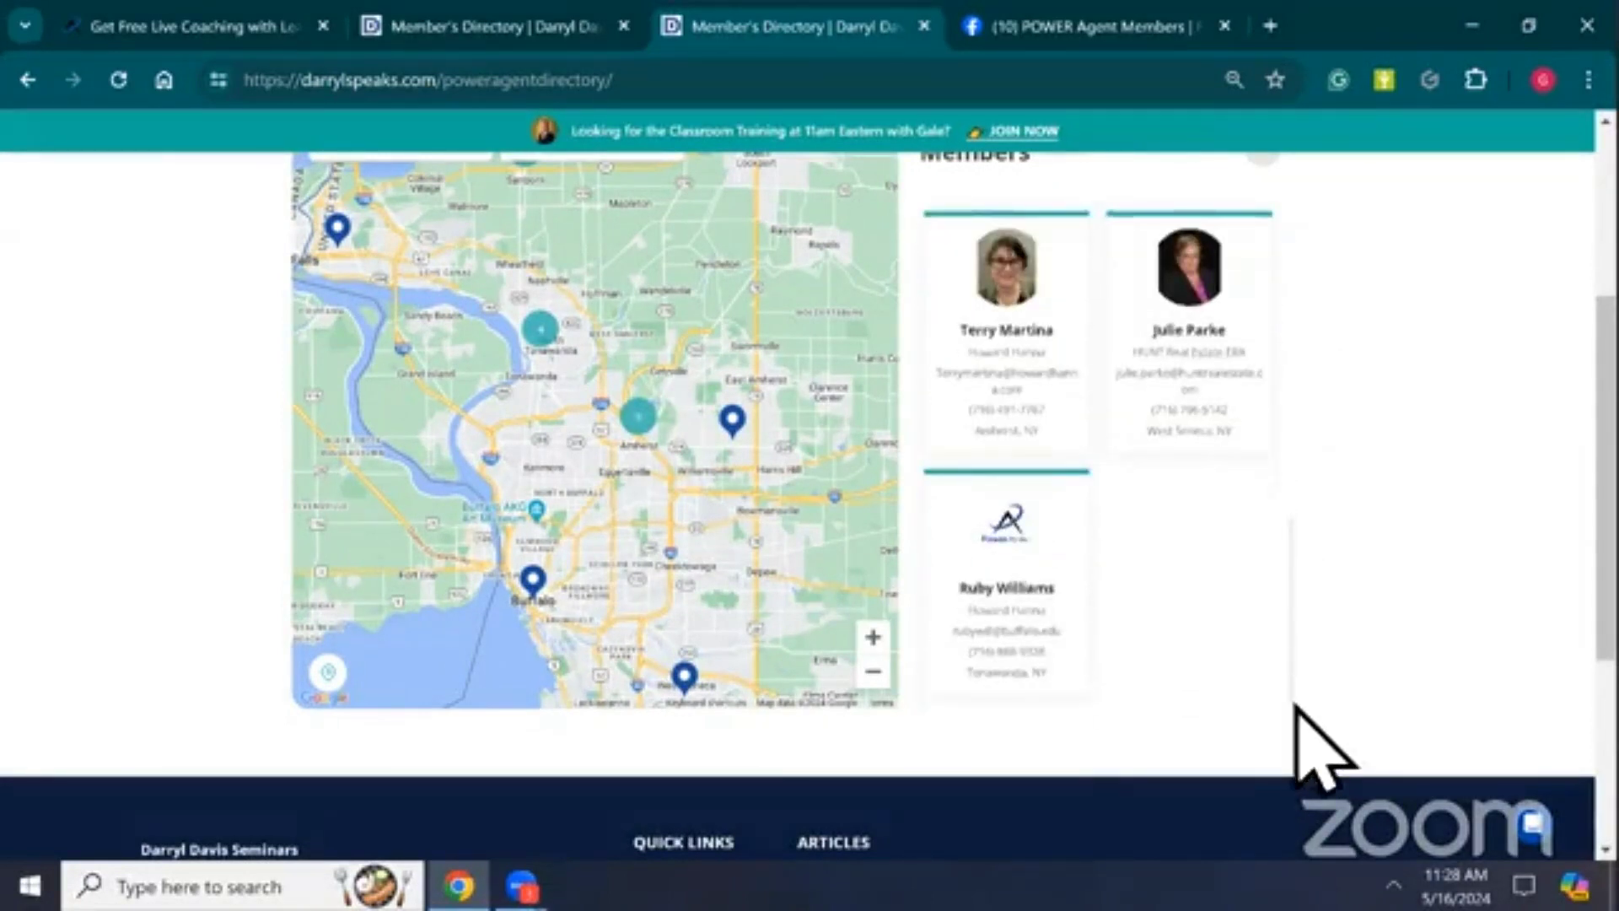
{"action": "scroll", "coordinate": [1324, 591], "scroll_direction": "up", "scroll_amount": 5}
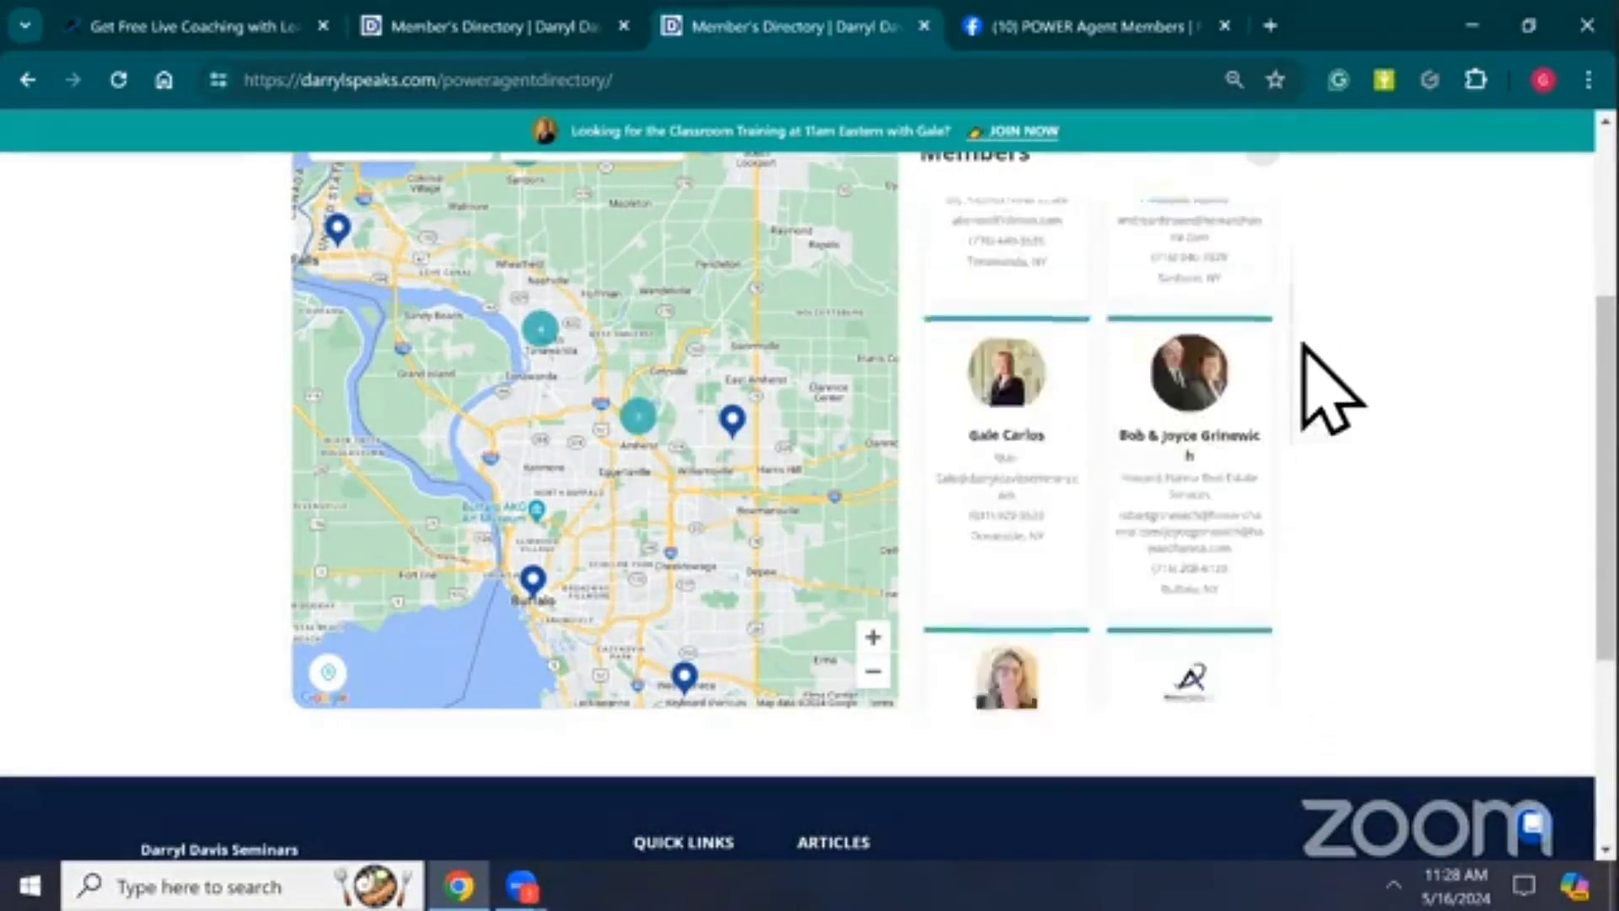
{"action": "scroll", "coordinate": [1324, 337], "scroll_direction": "up", "scroll_amount": 2}
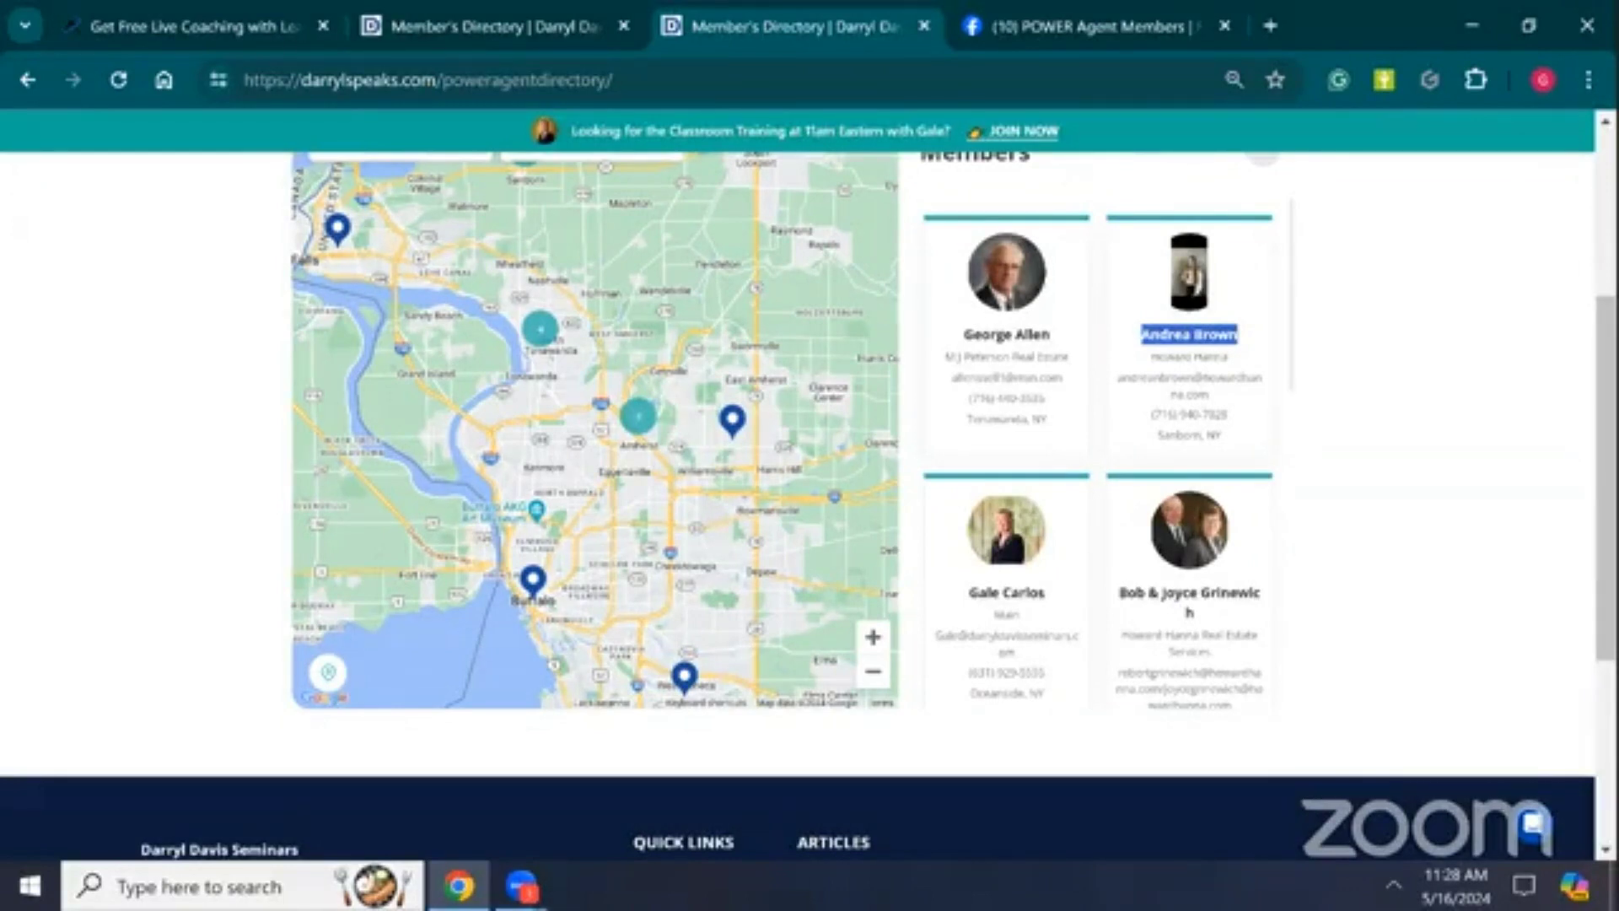
{"action": "scroll", "coordinate": [808, 506], "scroll_direction": "up", "scroll_amount": 4}
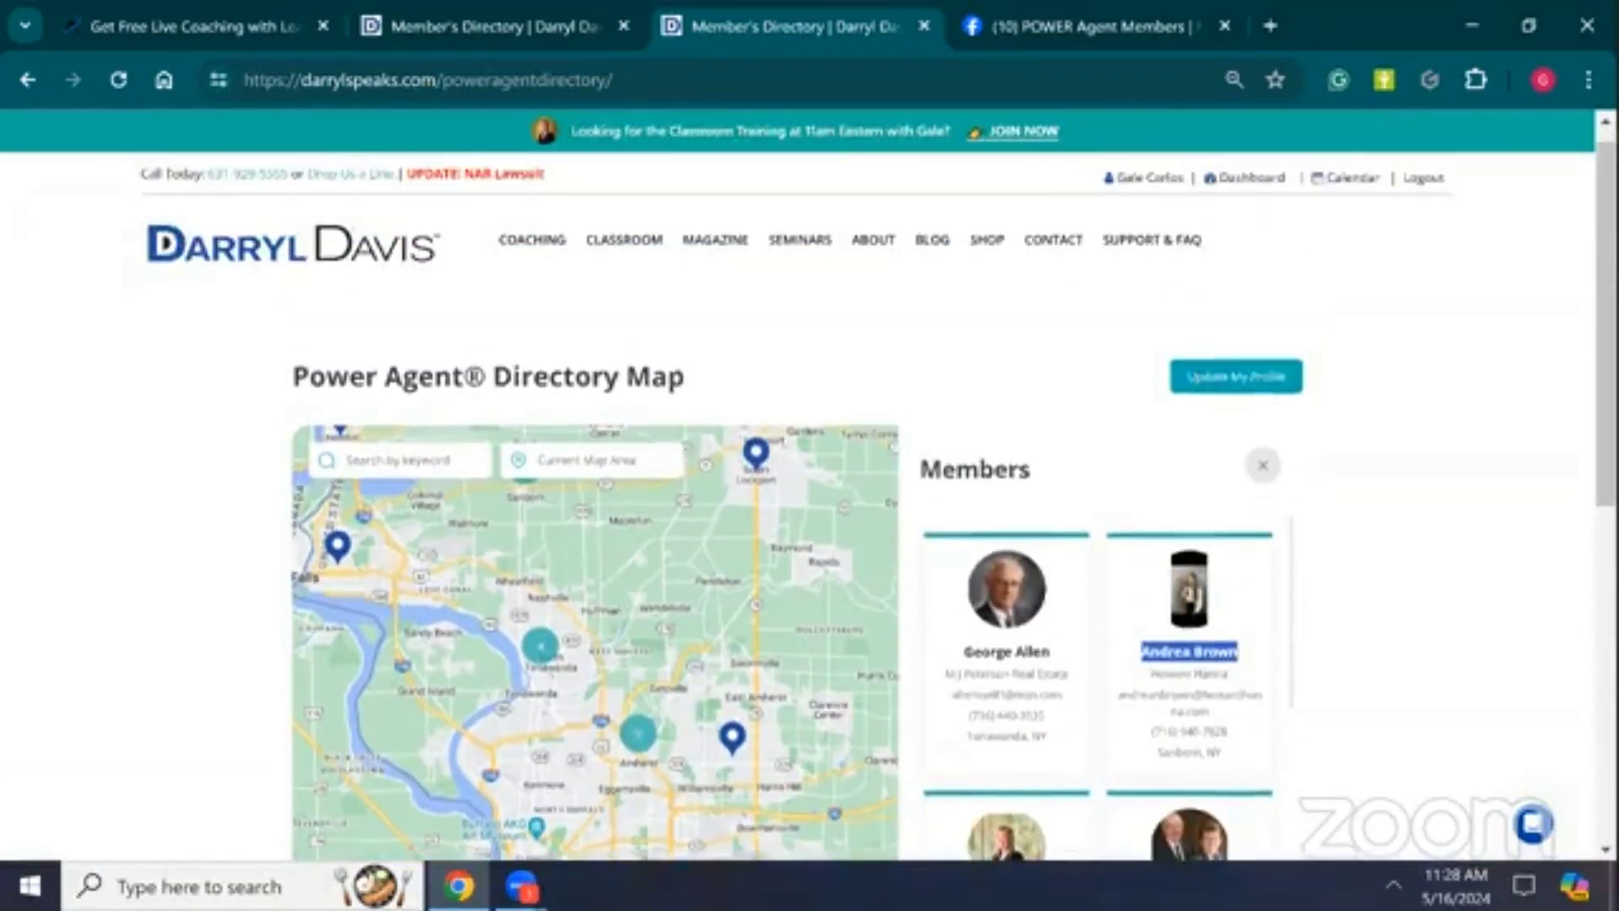
{"action": "scroll", "coordinate": [808, 506], "scroll_direction": "down", "scroll_amount": 3}
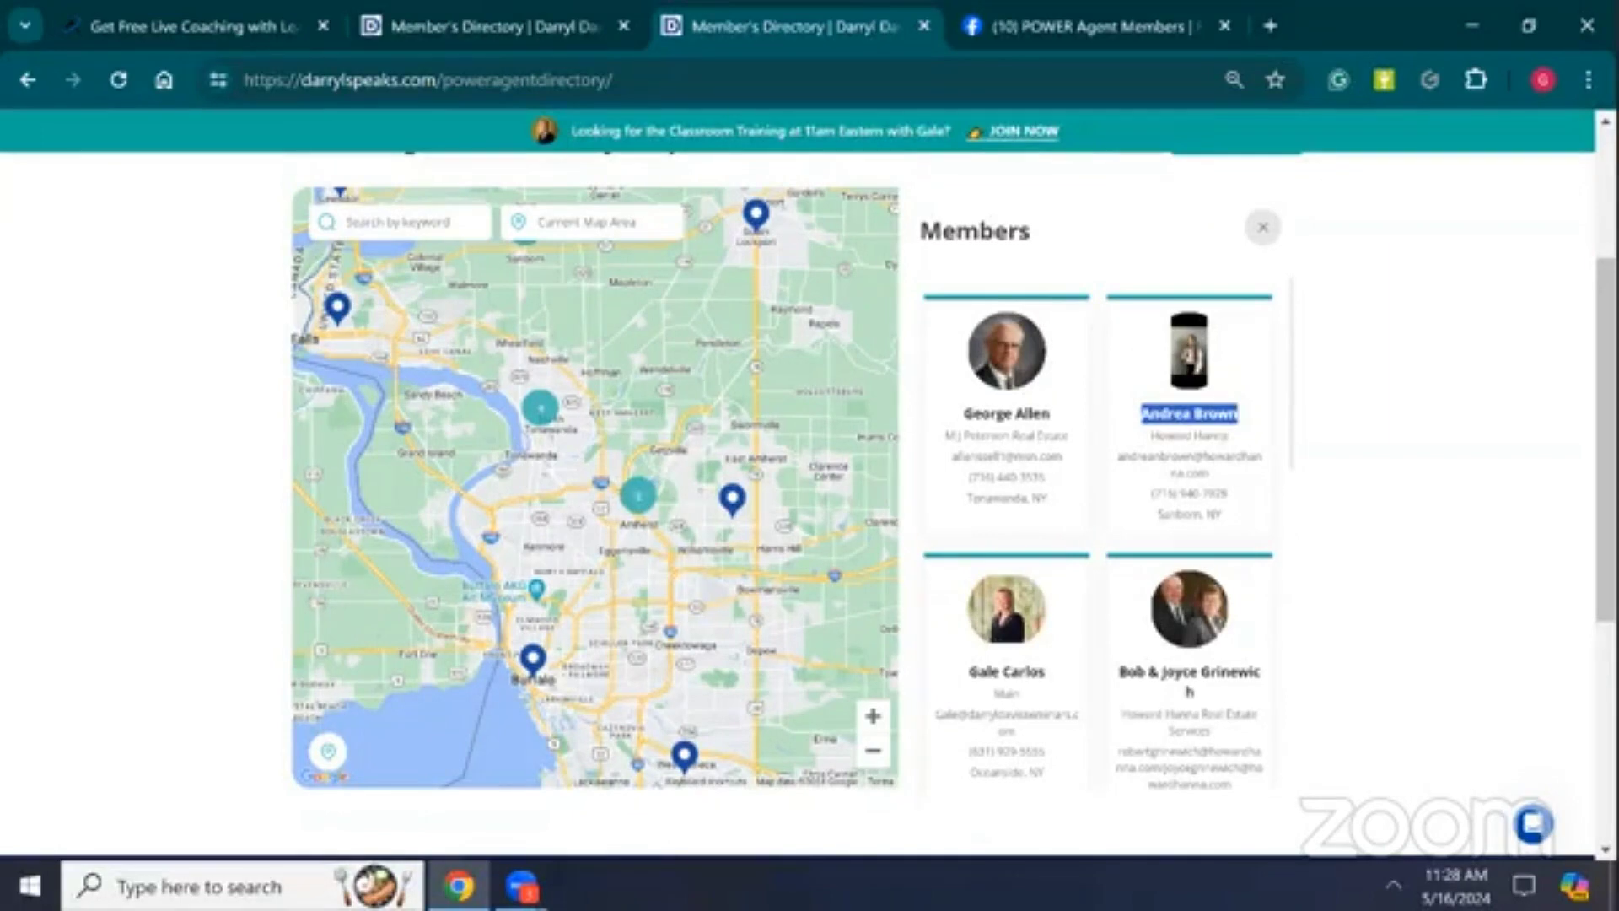
{"action": "scroll", "coordinate": [810, 506], "scroll_direction": "down", "scroll_amount": 2}
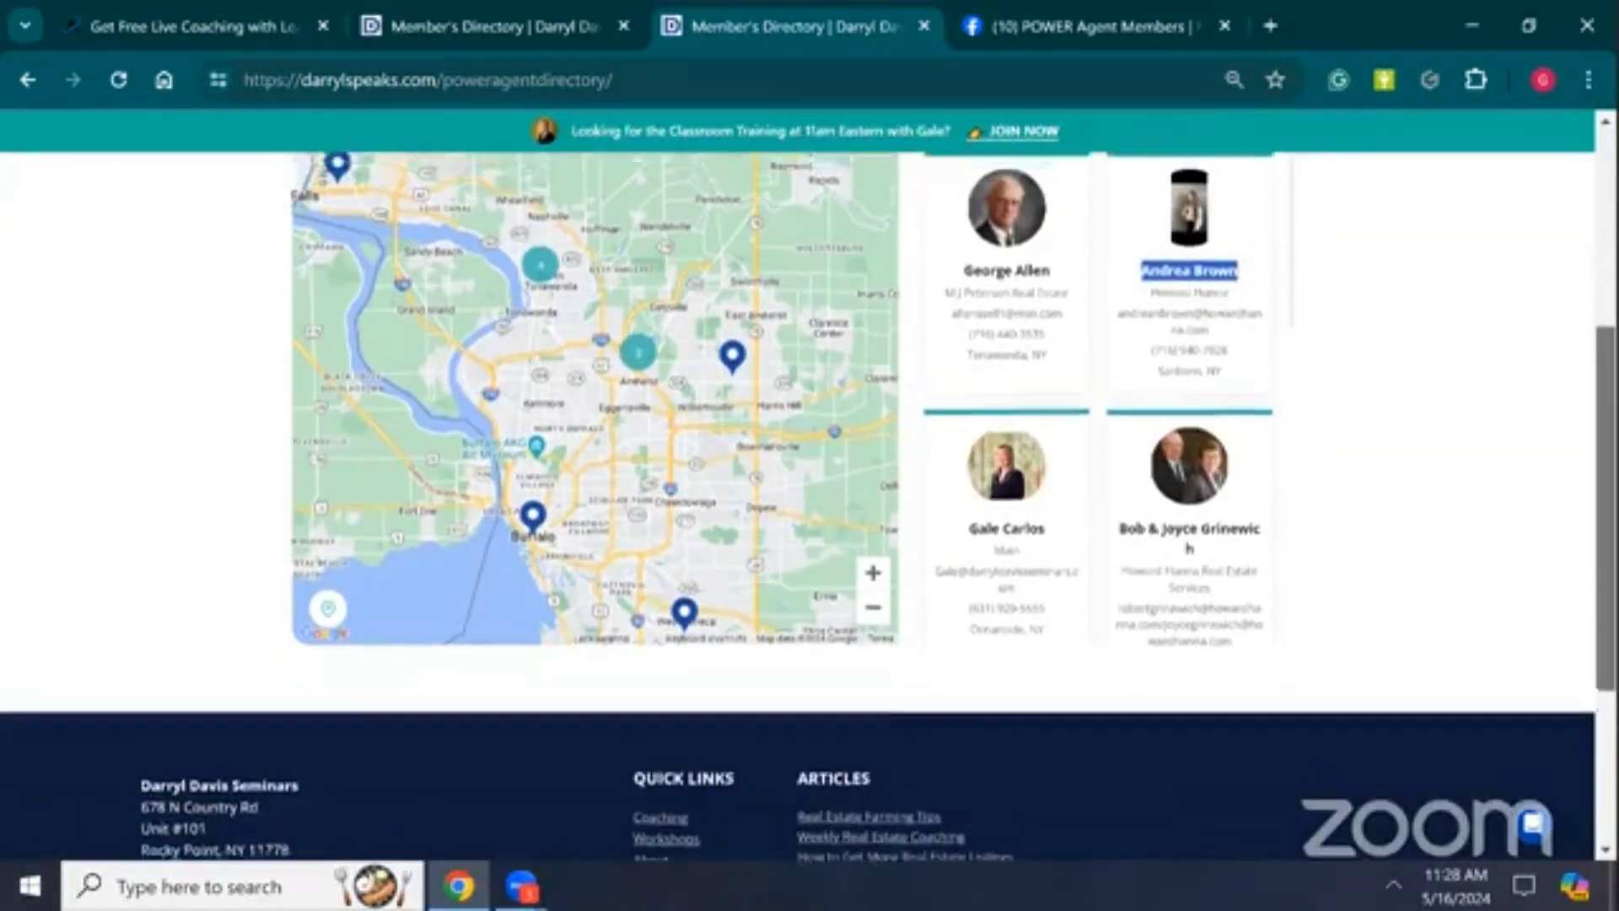
{"action": "scroll", "coordinate": [525, 398], "scroll_direction": "up", "scroll_amount": 5}
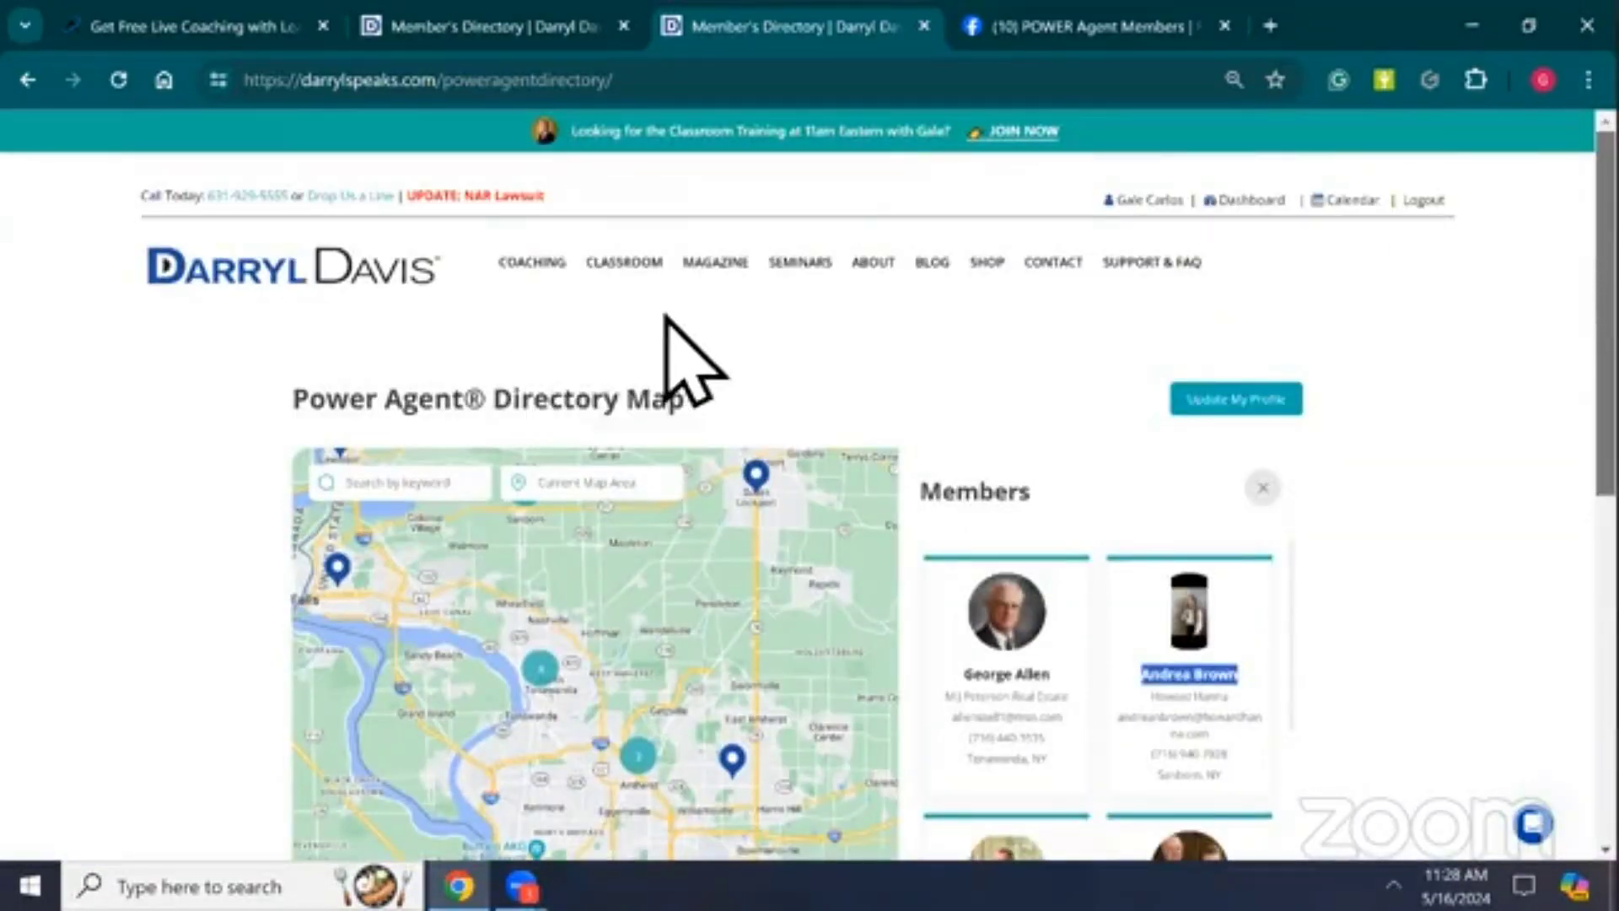
{"action": "scroll", "coordinate": [667, 317], "scroll_direction": "down", "scroll_amount": 1}
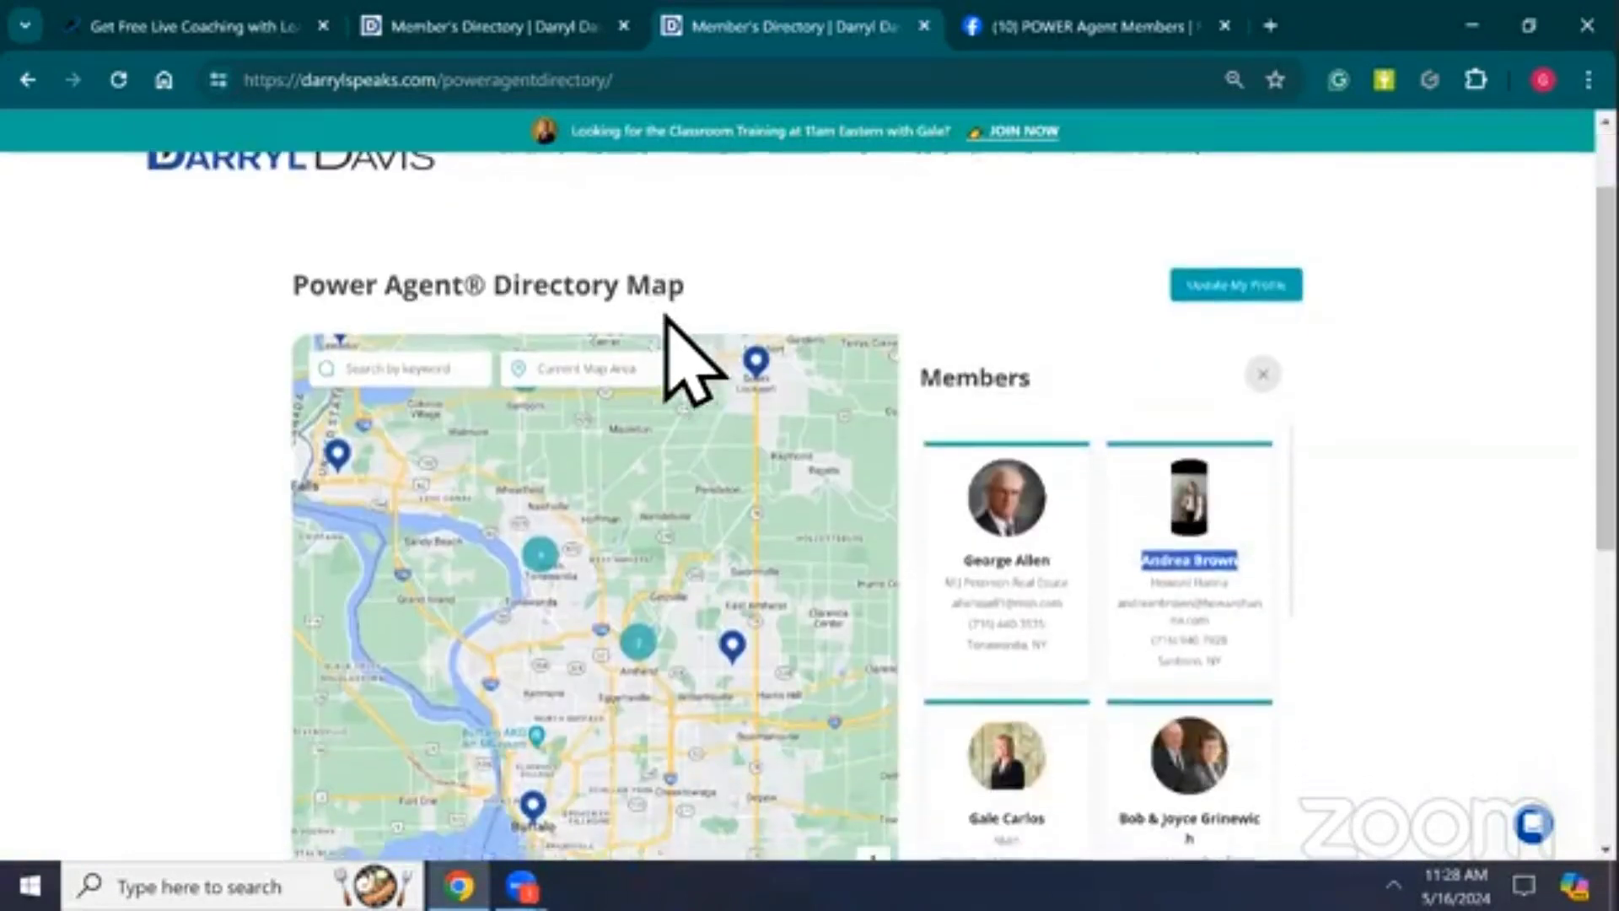